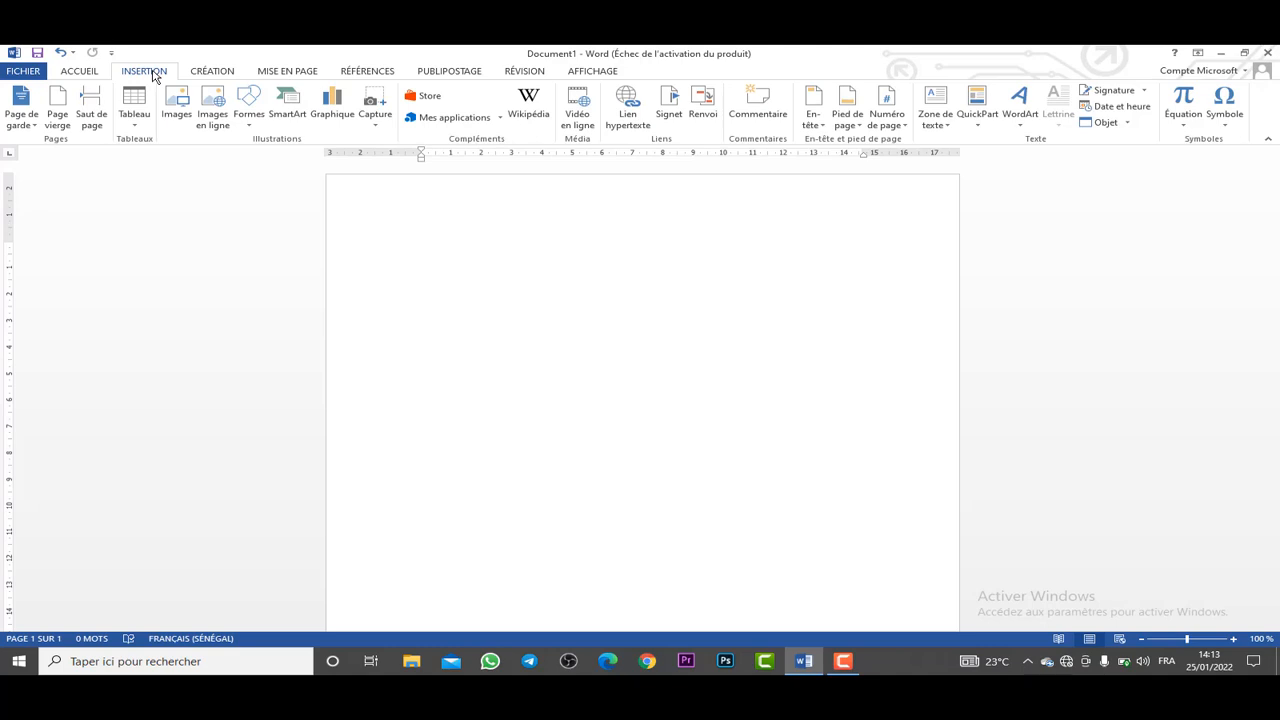
Insert a table with three columns and five rows into the blank document.
left_click(136, 118)
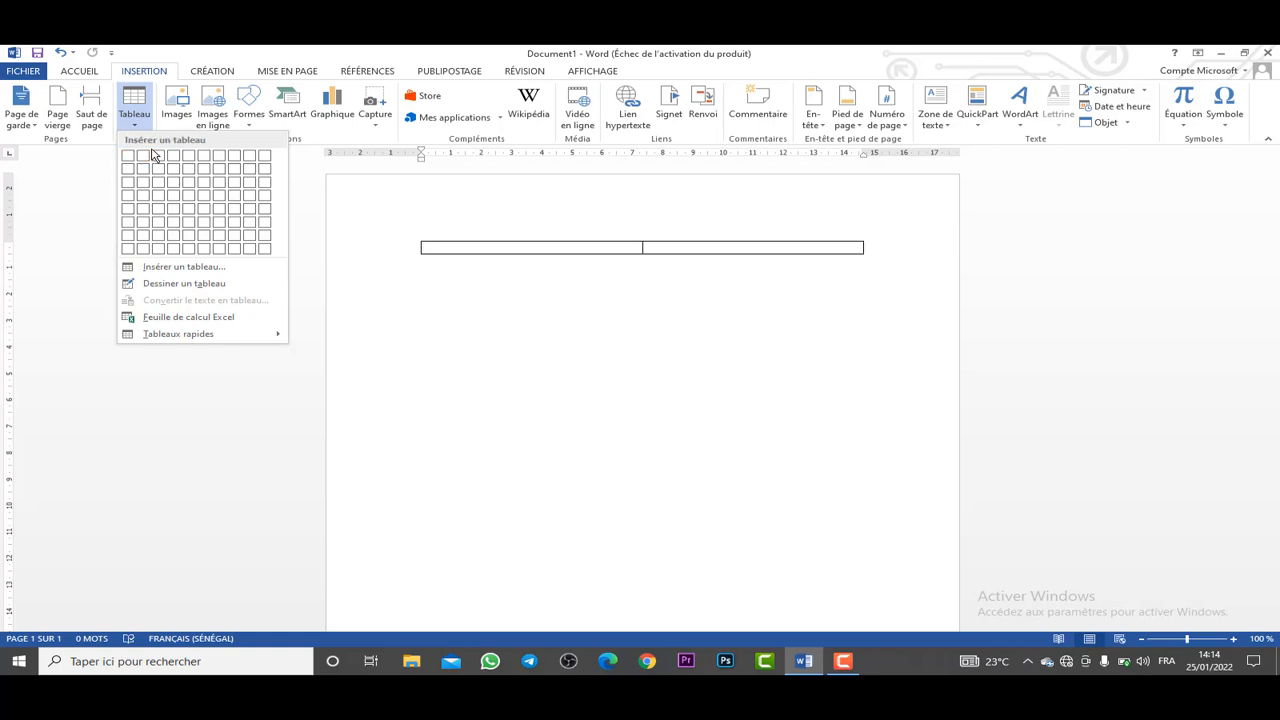
left_click(160, 215)
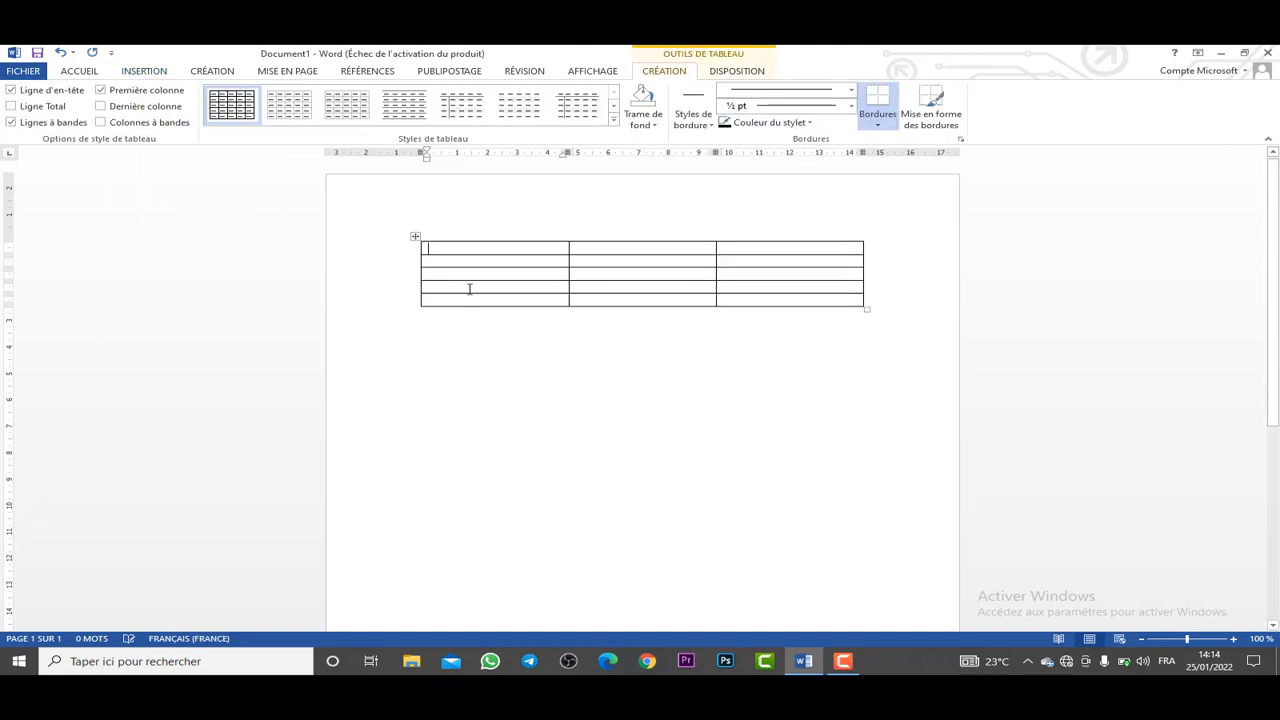
left_click(412, 237)
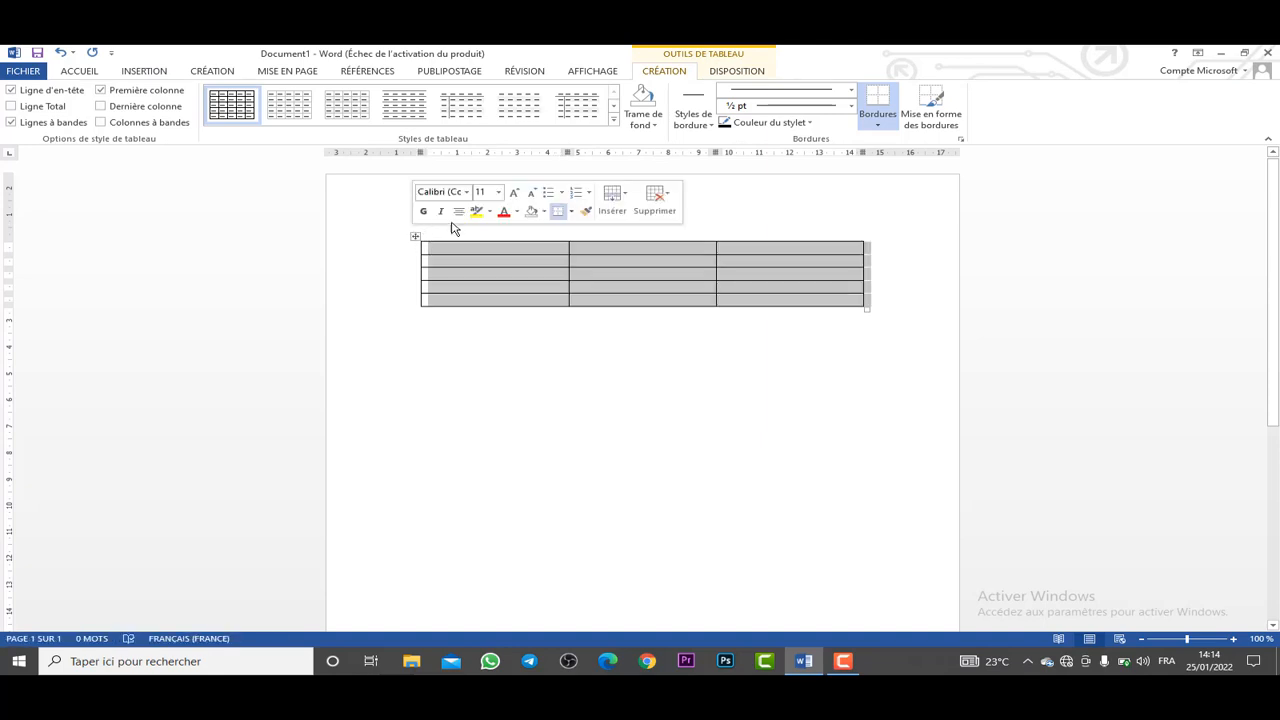
left_click(426, 230)
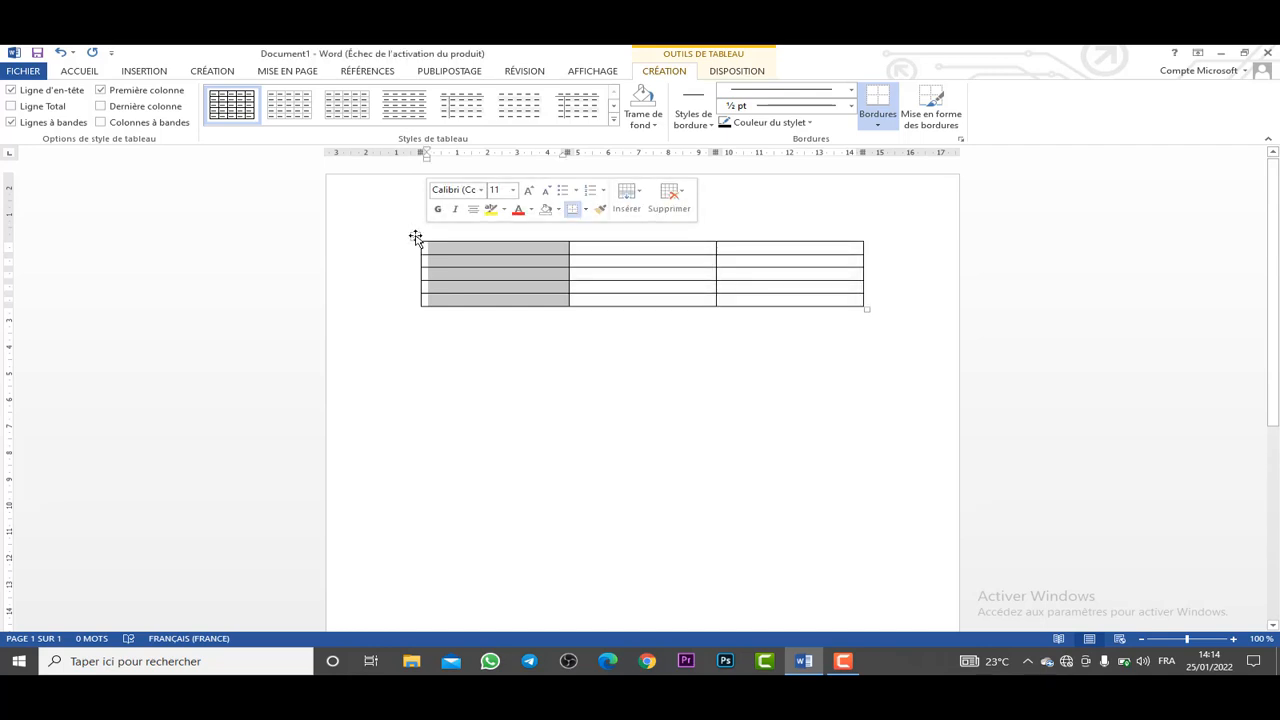
left_click(415, 237)
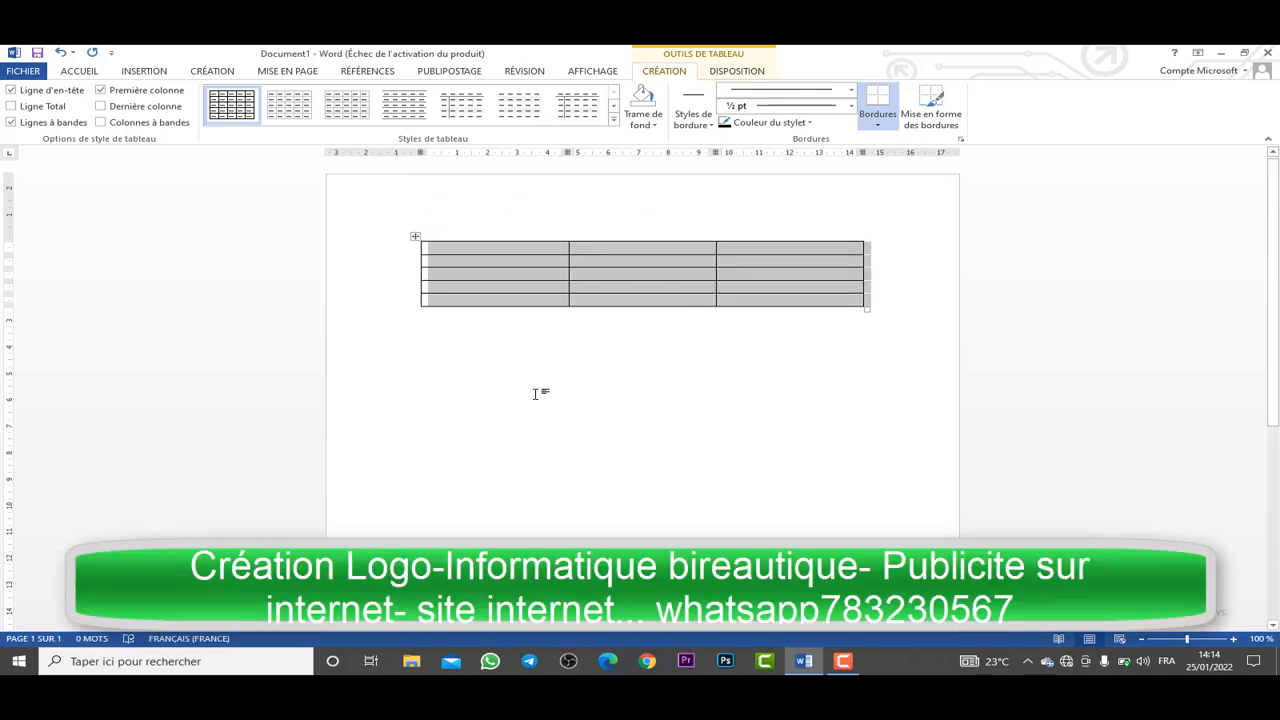
left_click(537, 392)
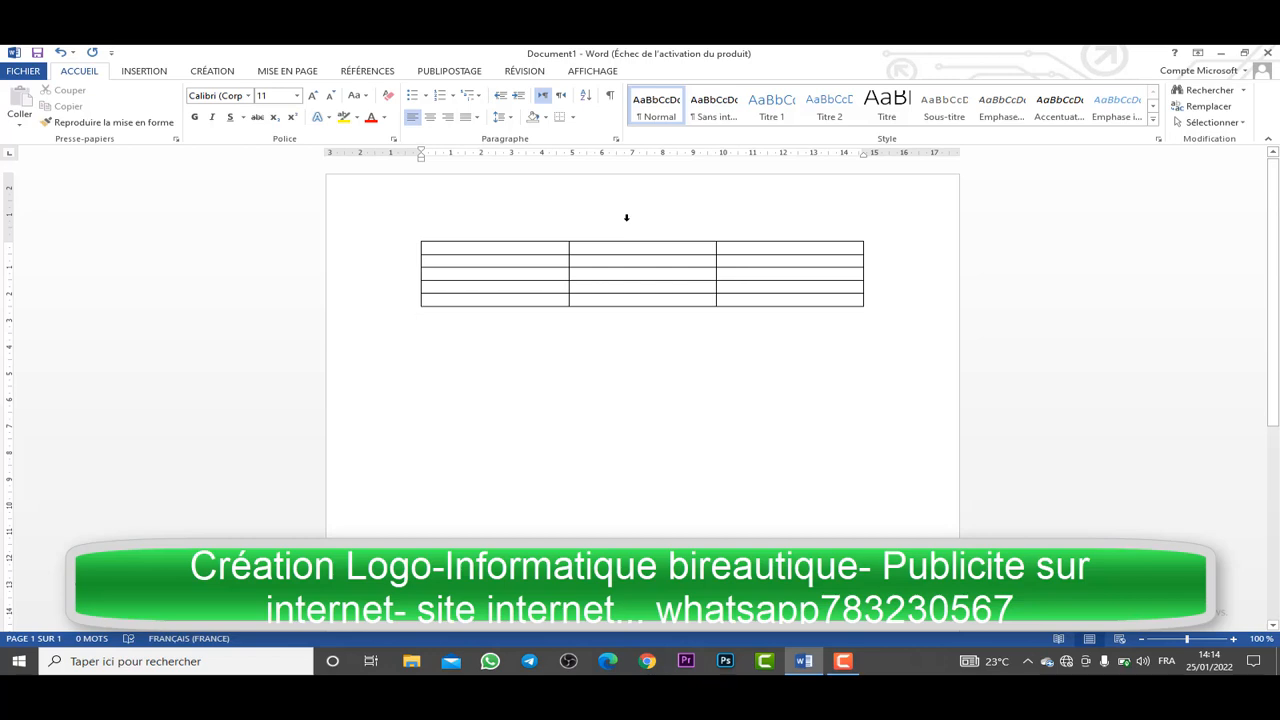
Shade the middle column of the table with the theme blue colour.
left_click(626, 217)
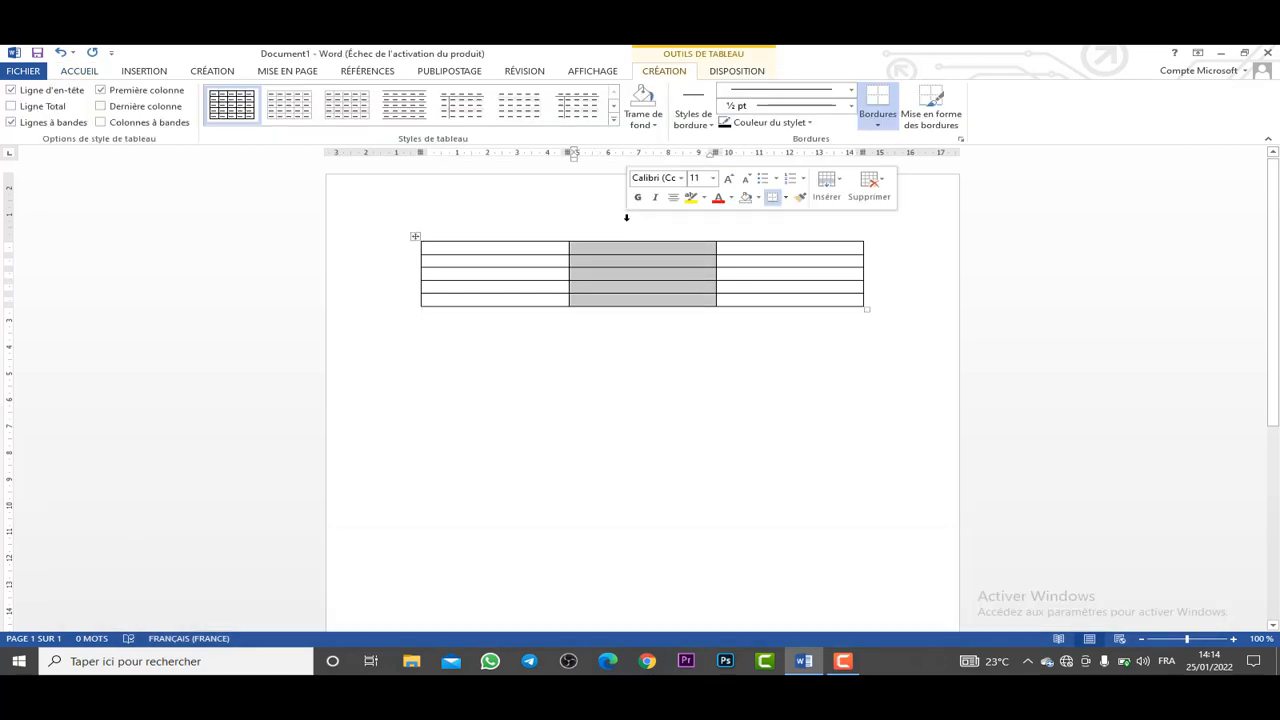
left_click(758, 198)
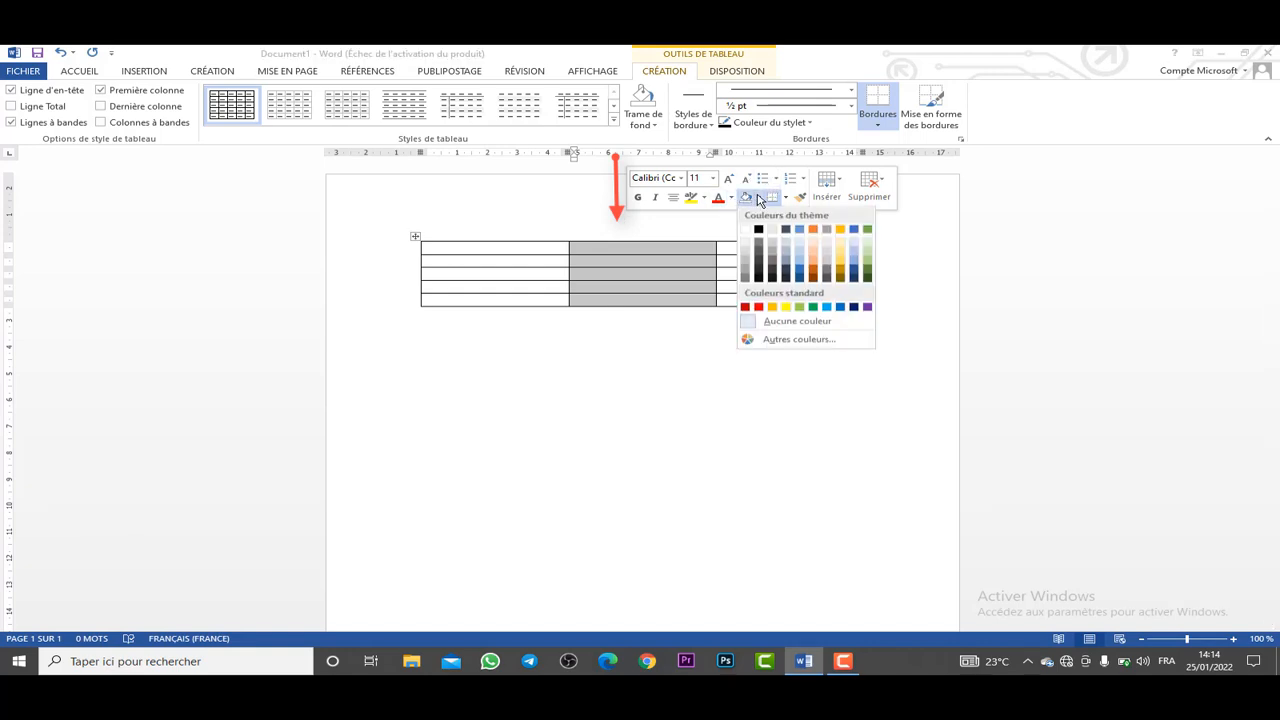
left_click(801, 236)
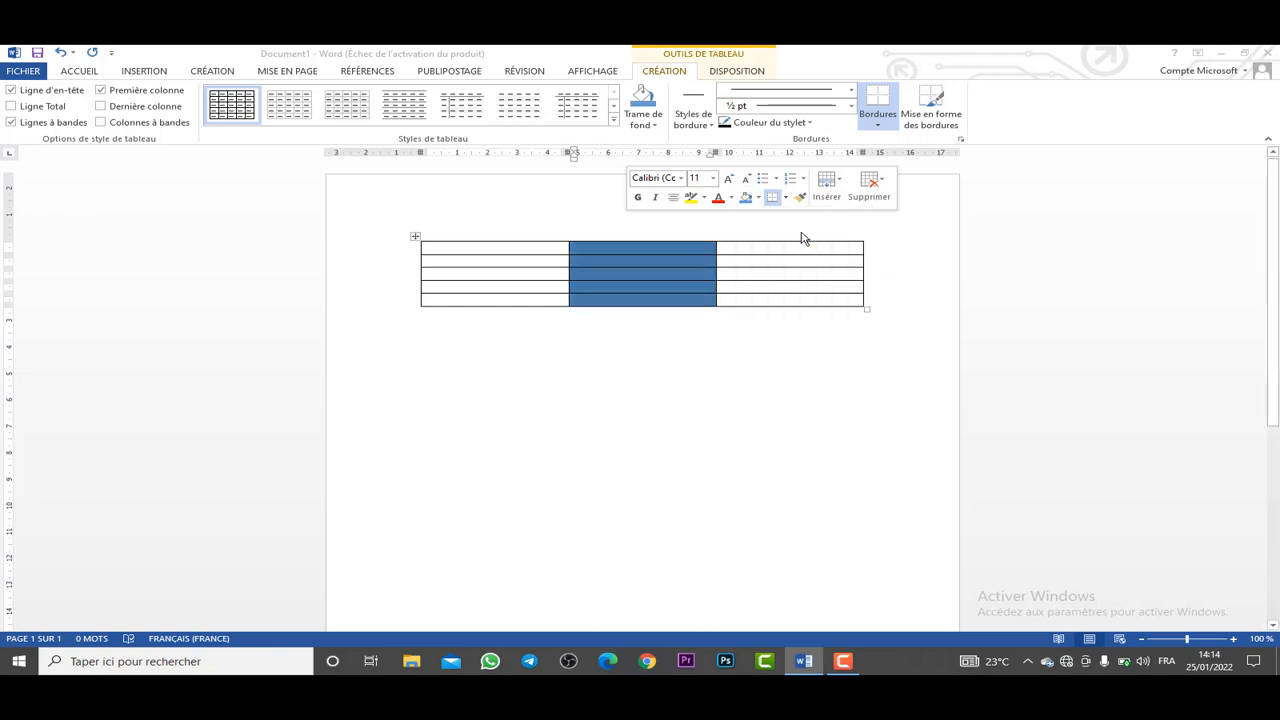
Shade the third column of the table with the standard light green colour.
left_click(800, 228)
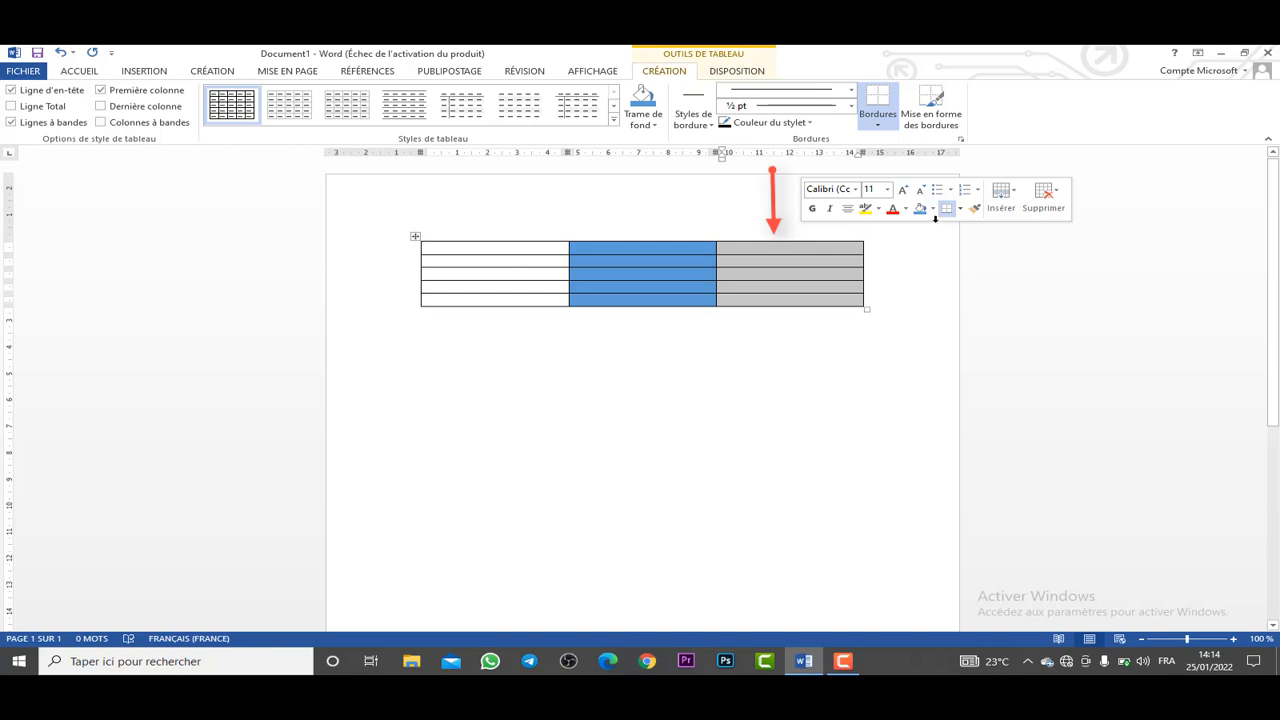
left_click(931, 209)
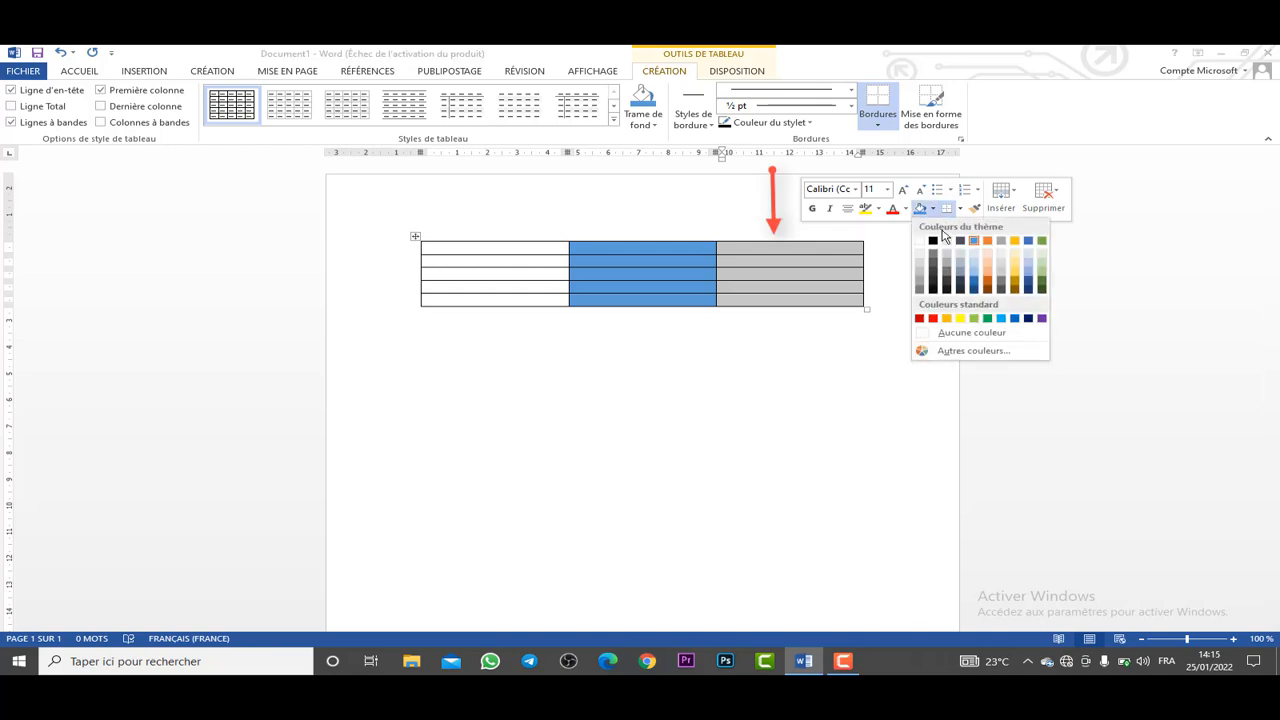
left_click(977, 319)
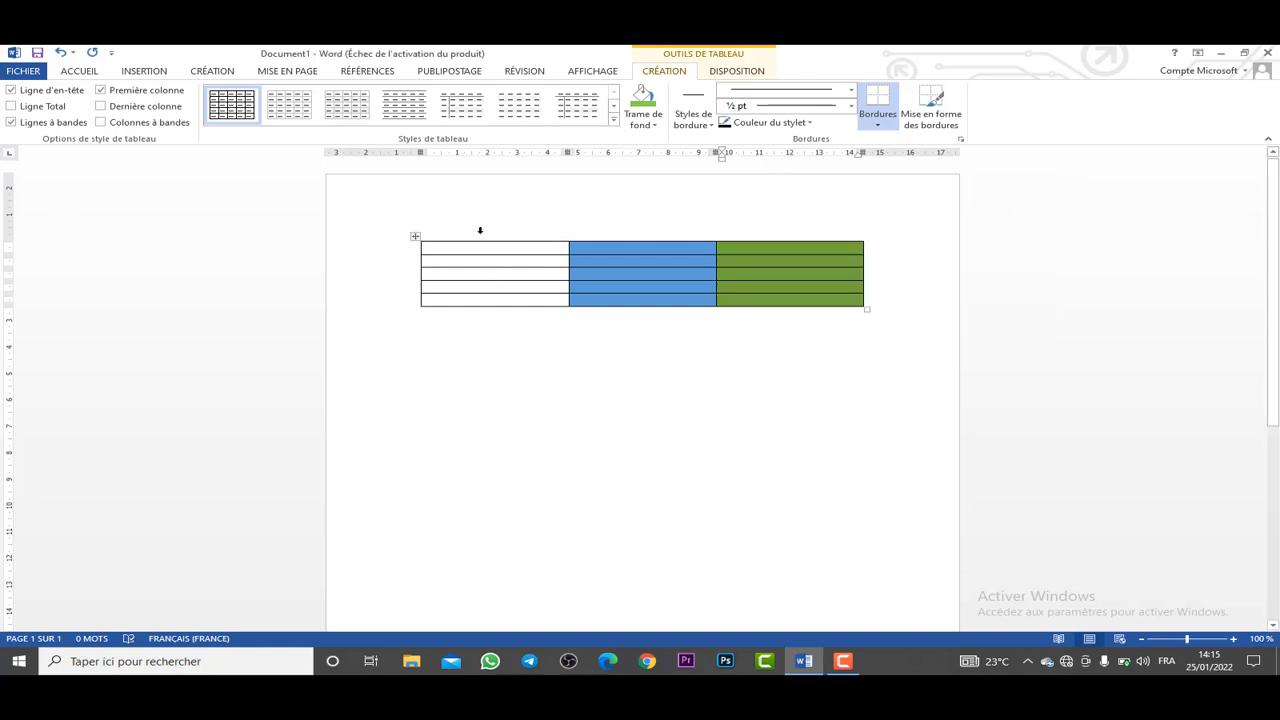
Shade the first column of the table with the theme orange colour and deselect it.
left_click(473, 212)
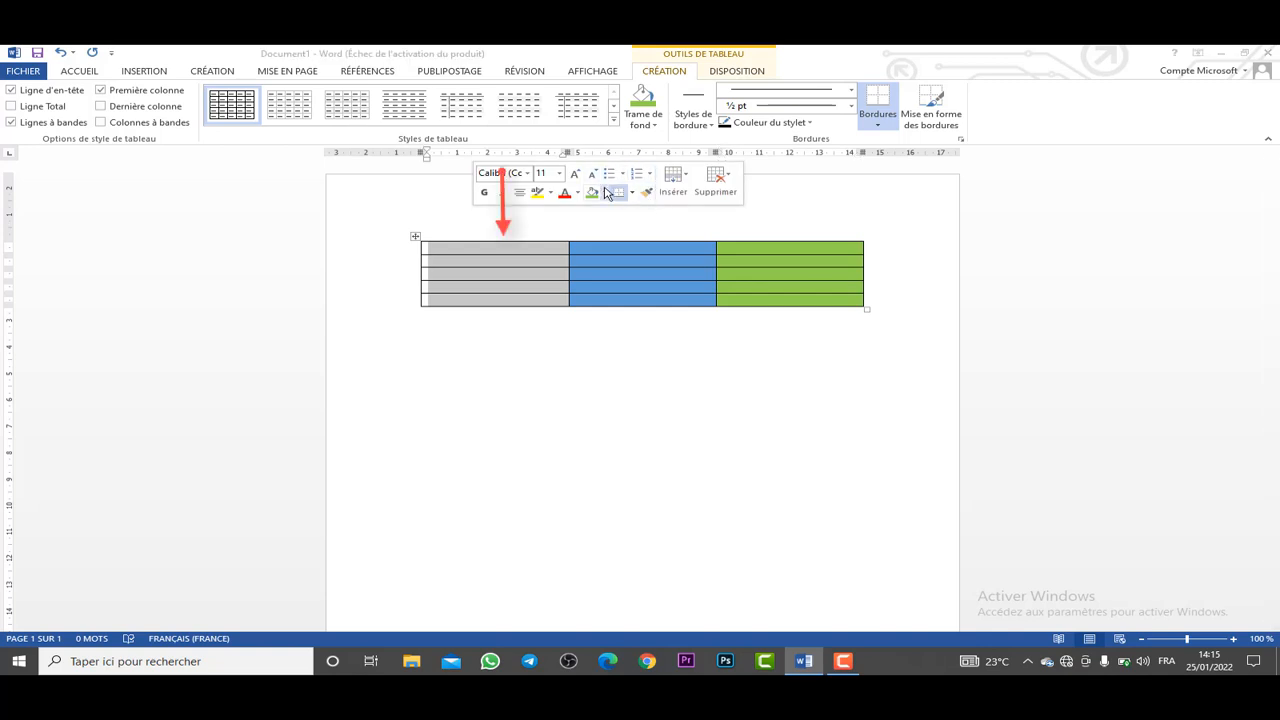
left_click(604, 192)
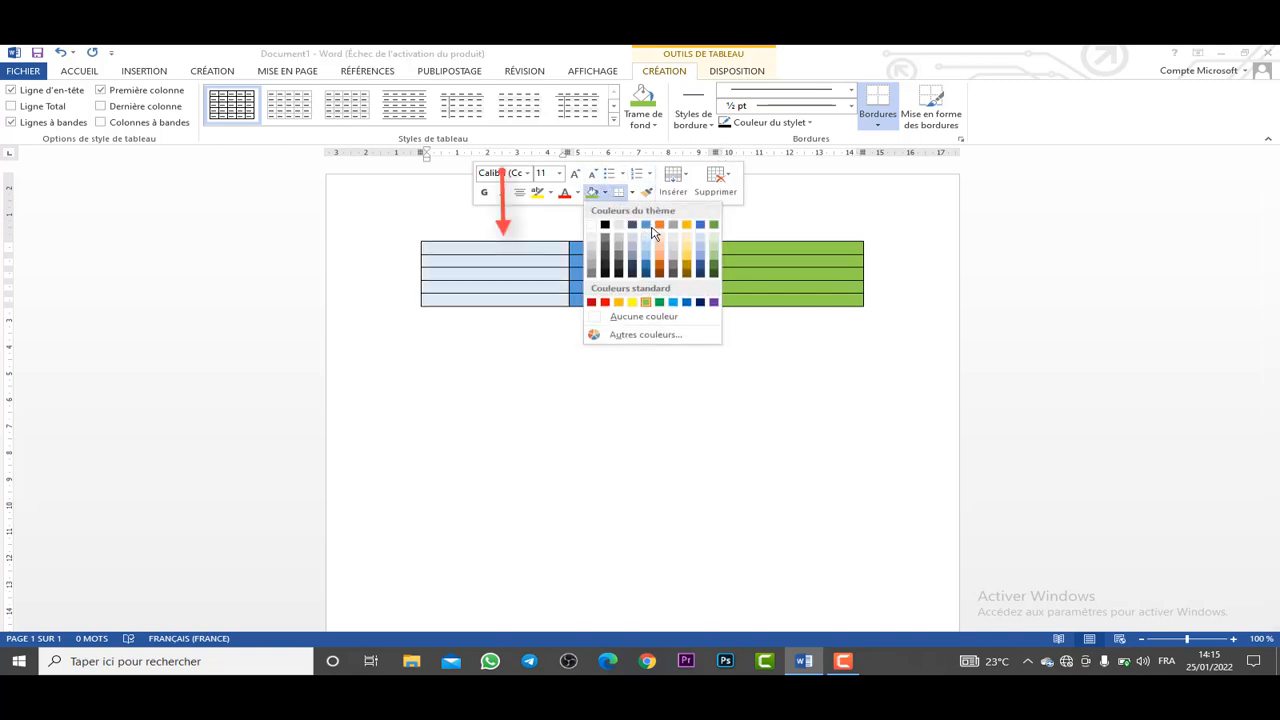
left_click(659, 226)
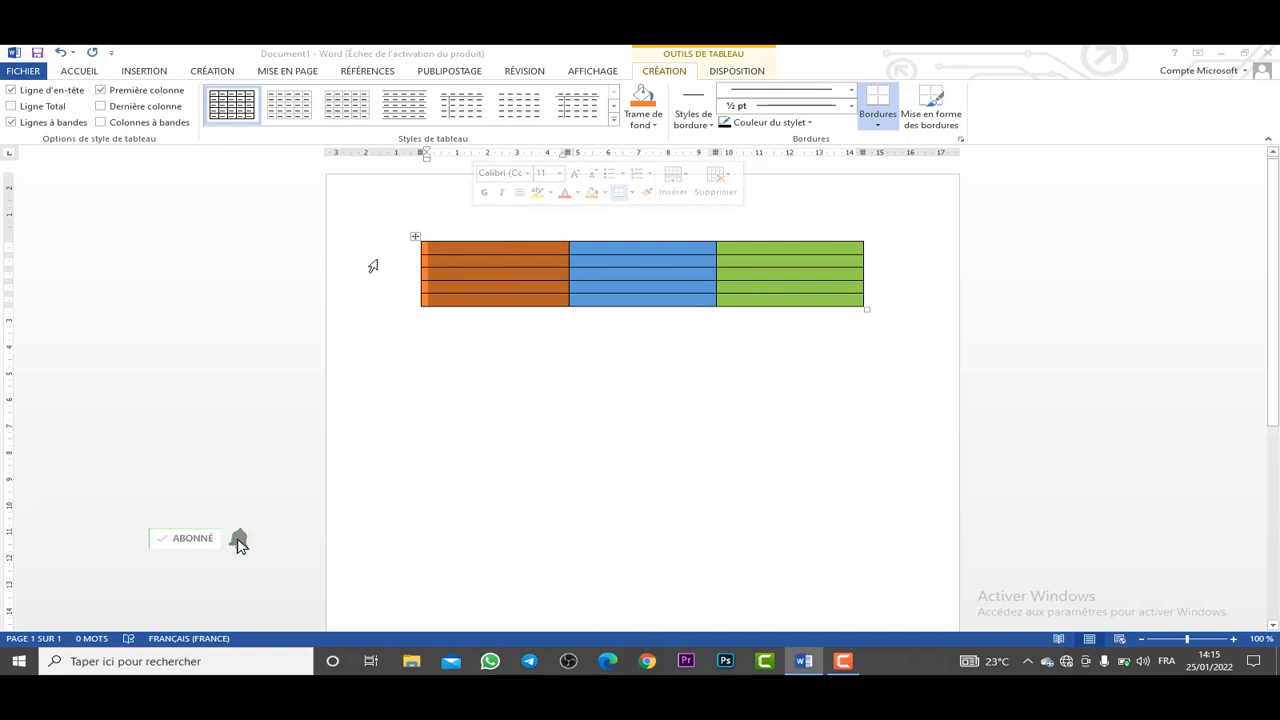
left_click(539, 372)
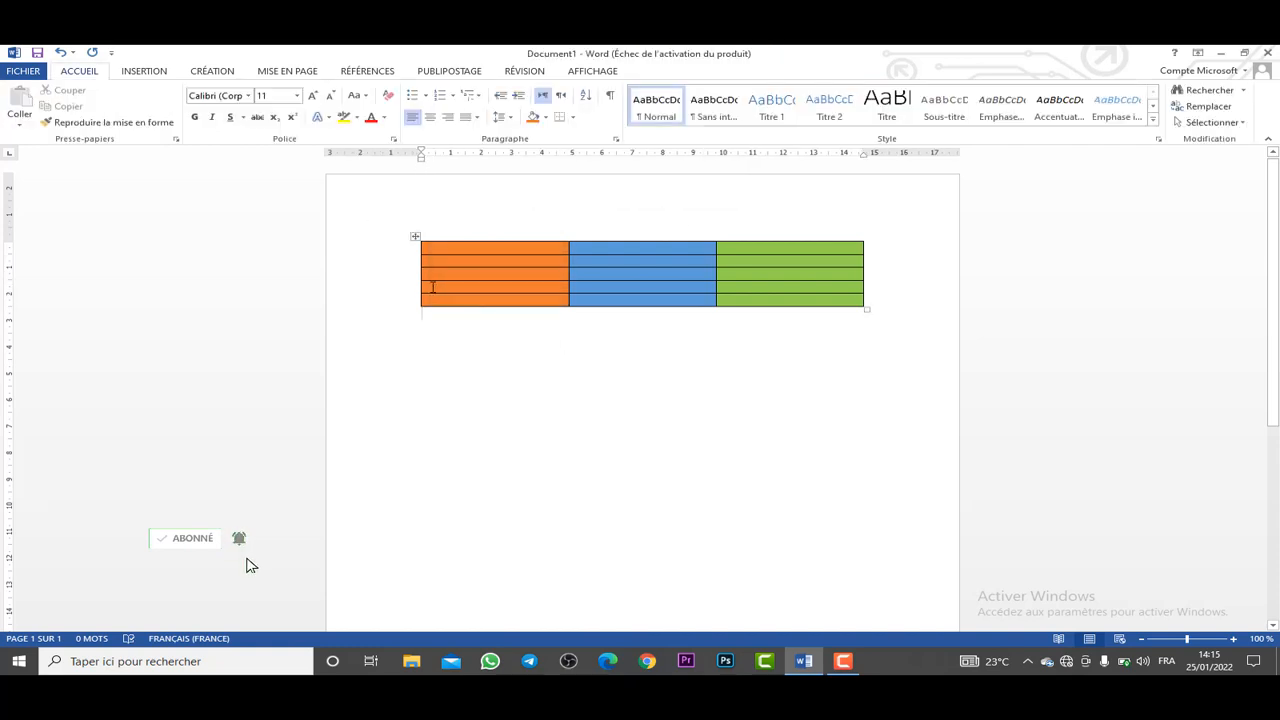
Shift the whole table down one line to leave an empty line above it.
left_click(415, 239)
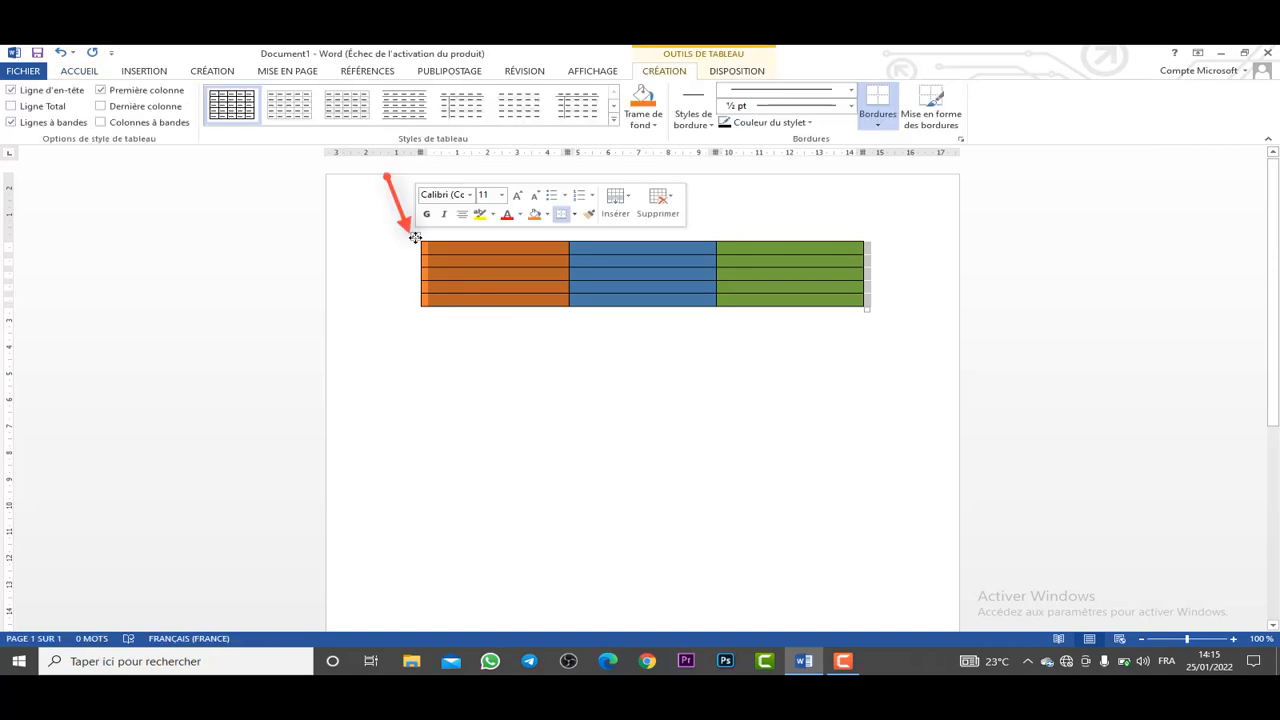
left_click(452, 370)
left_click(471, 252)
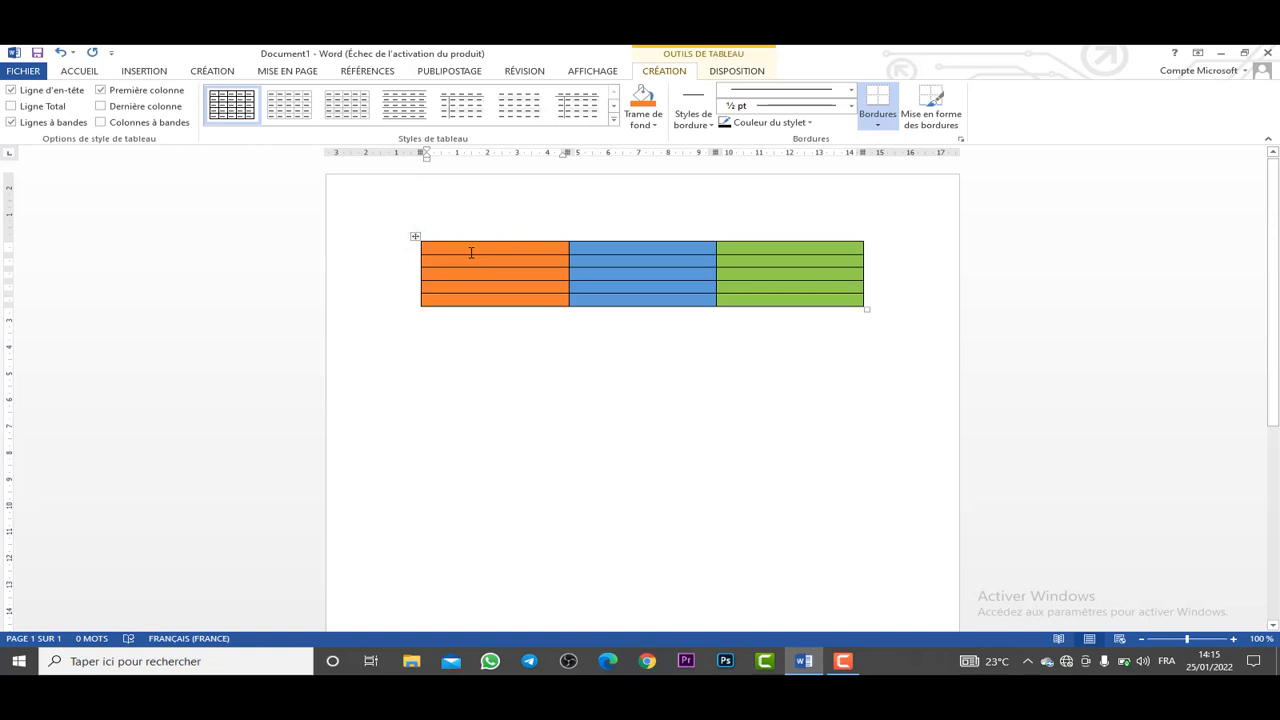
left_click(415, 237)
left_click_drag(415, 237, 396, 317)
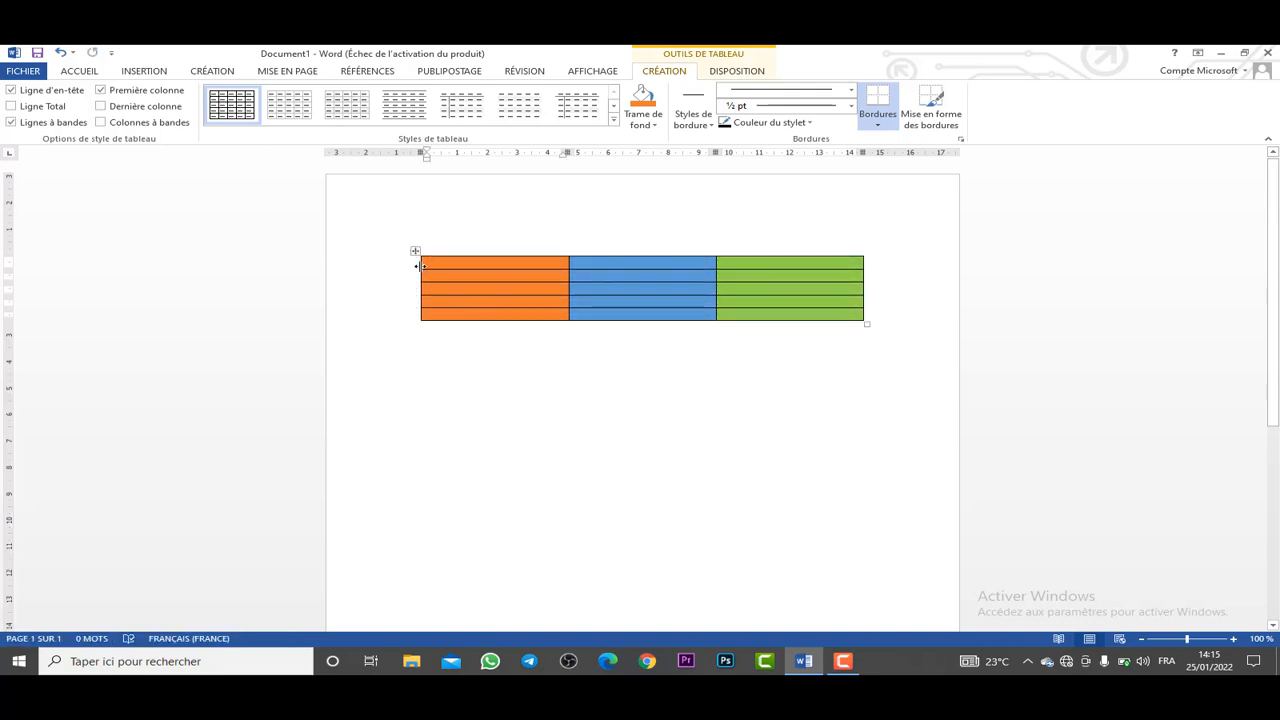
Enter the title "Facture" on the empty line above the table and centre it.
left_click(433, 196)
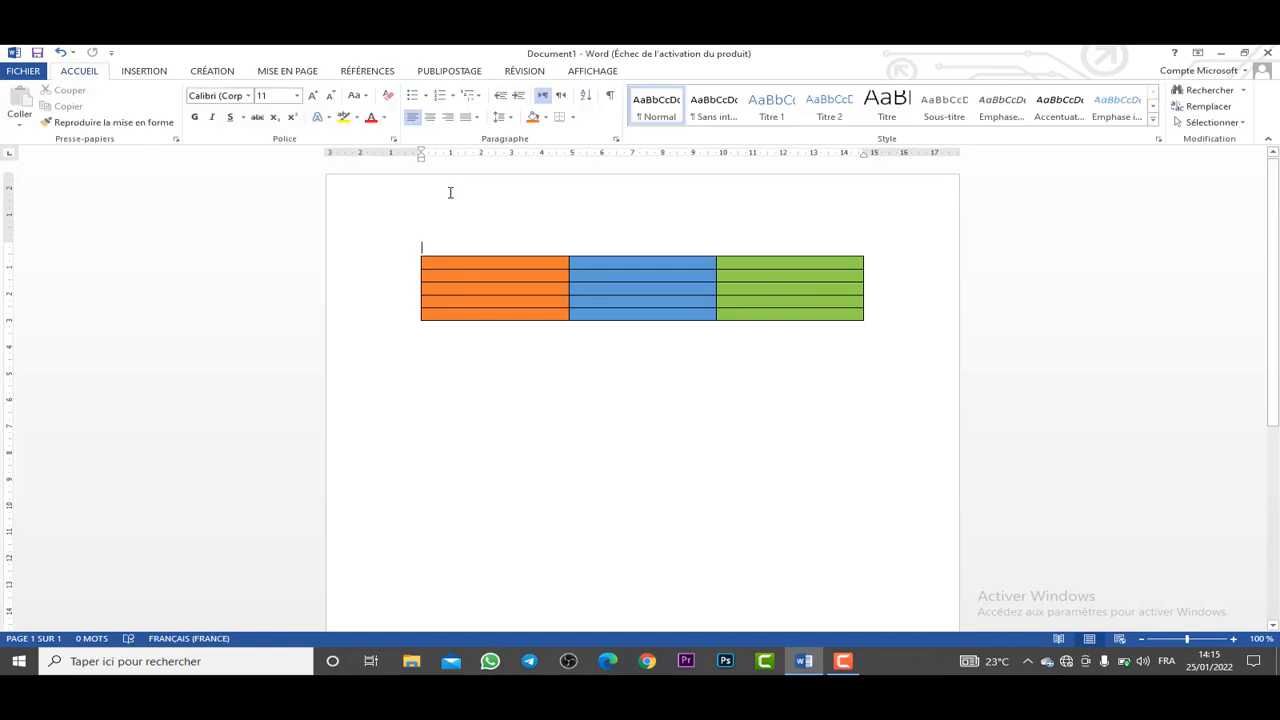
type("Fac")
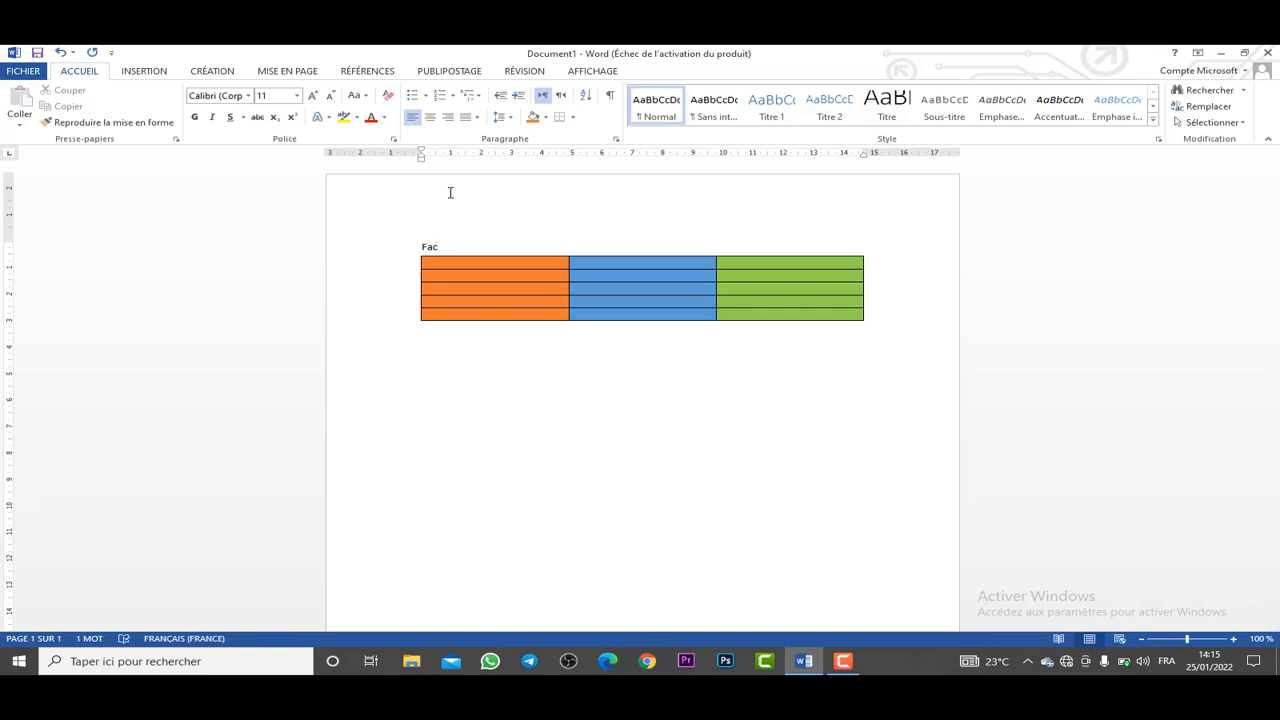
type("ture")
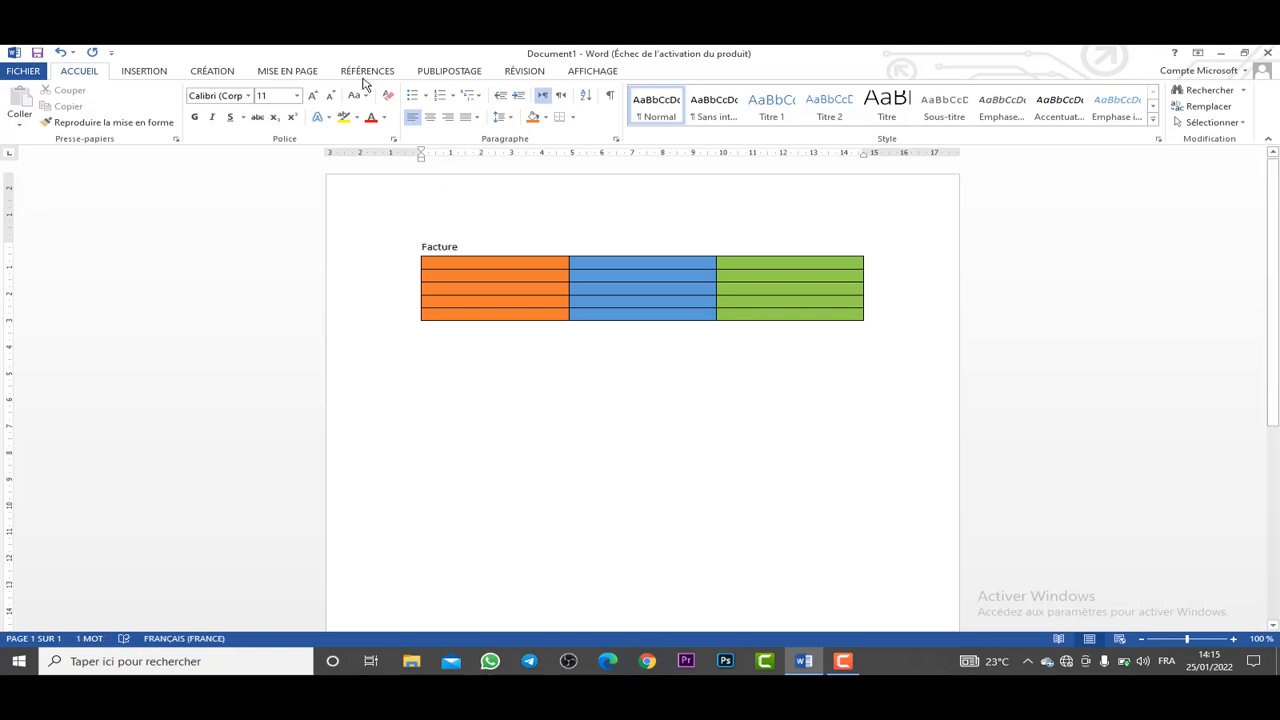
left_click(433, 117)
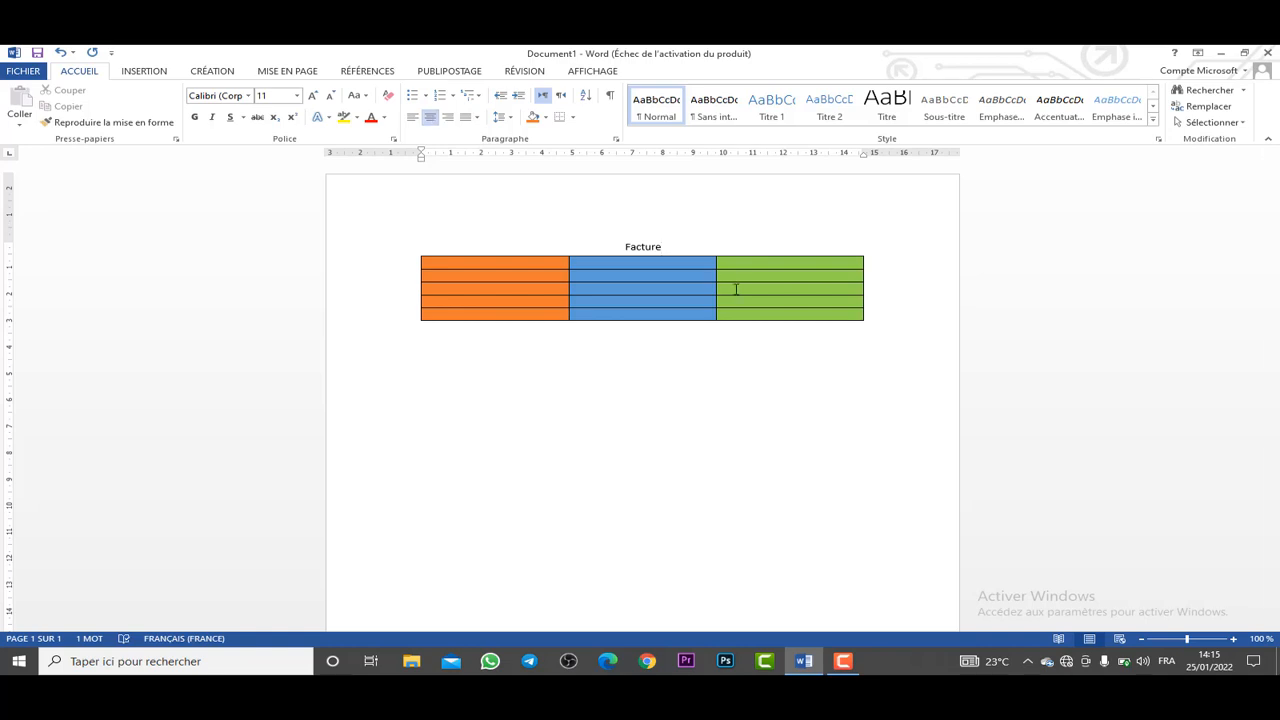
Make the title "Facture" bold and set its font size to 12.
left_click_drag(663, 246, 627, 247)
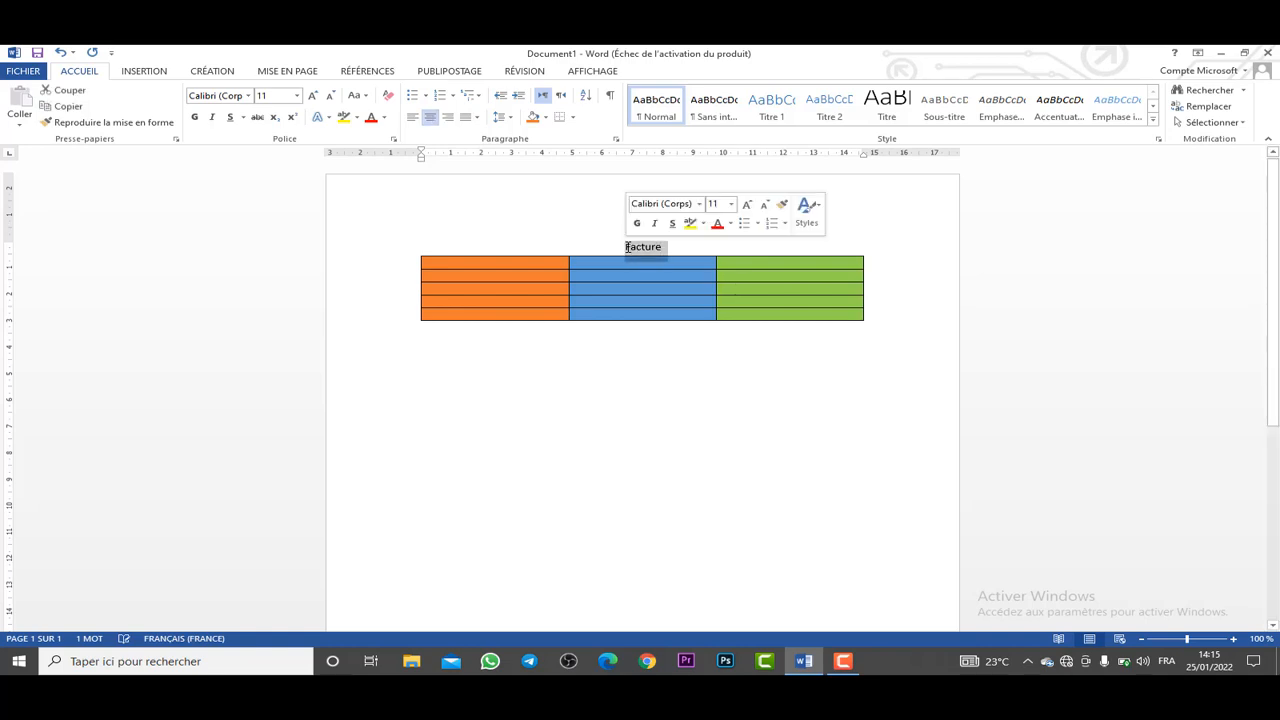
left_click(640, 224)
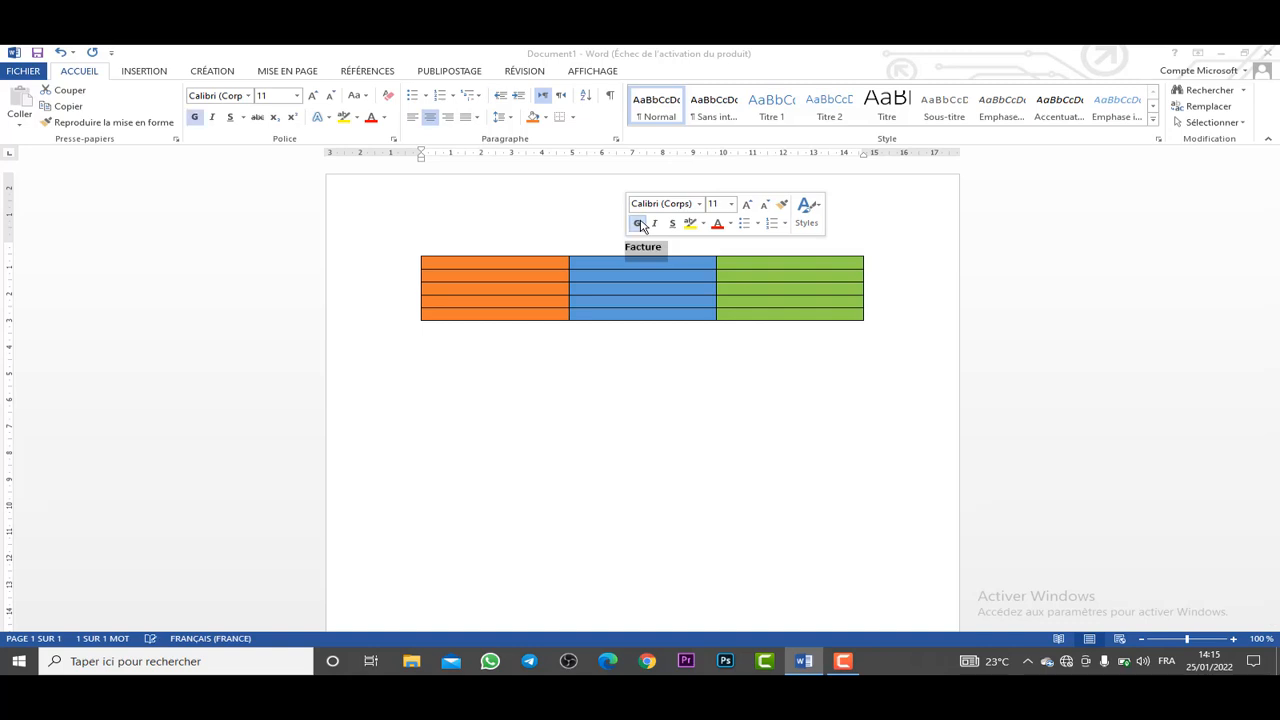
left_click(747, 205)
left_click(747, 205)
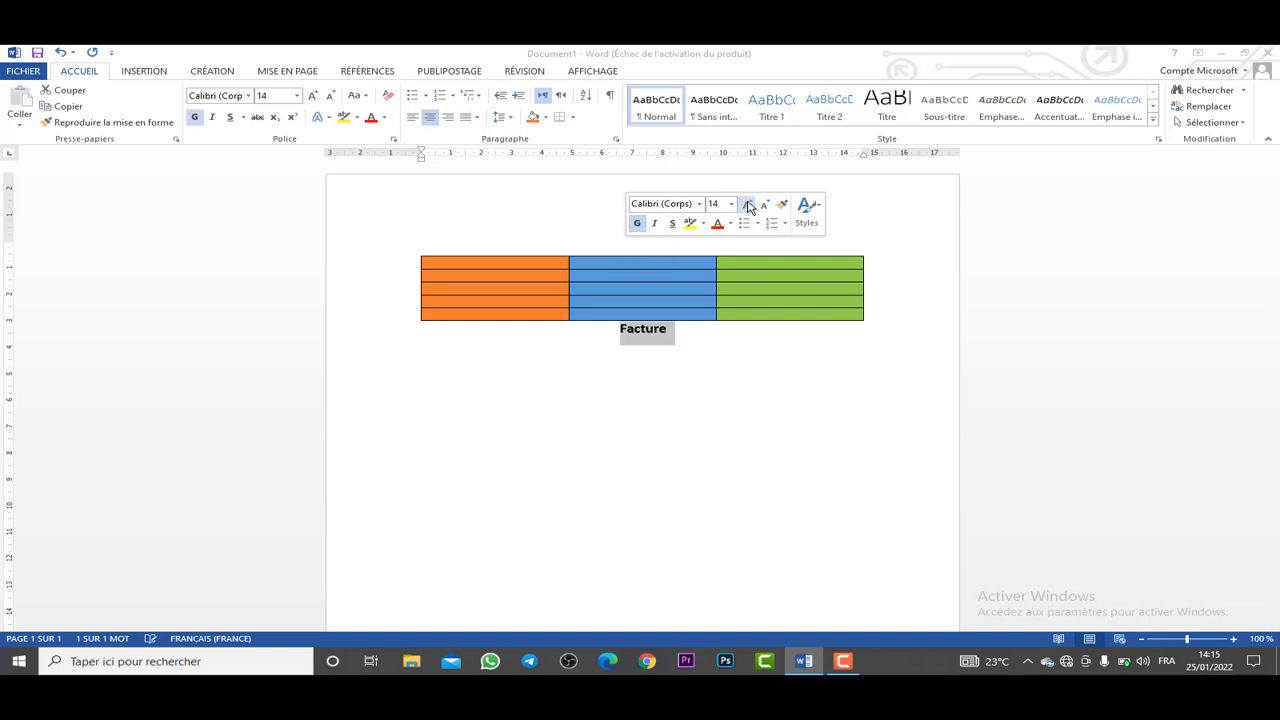
left_click(763, 204)
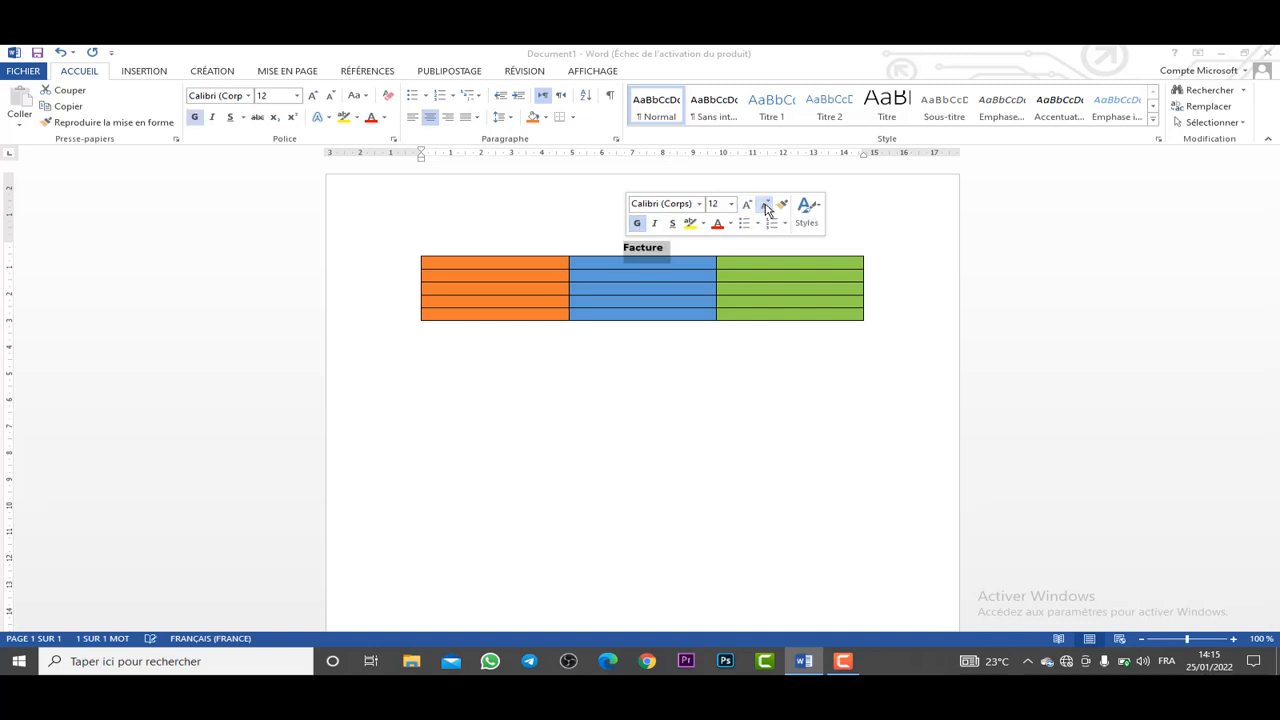
left_click(594, 230)
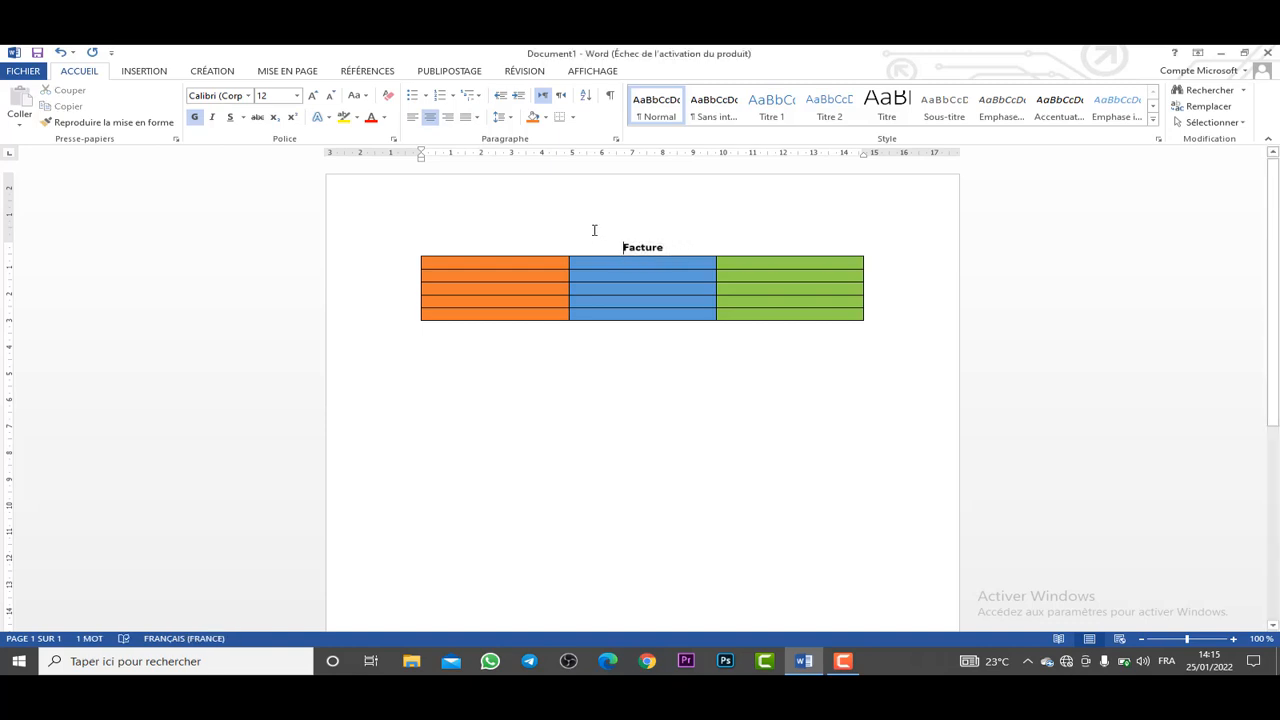
Add space before the "Facture" title paragraph and try a line spacing of 2,0 on it.
key("Return")
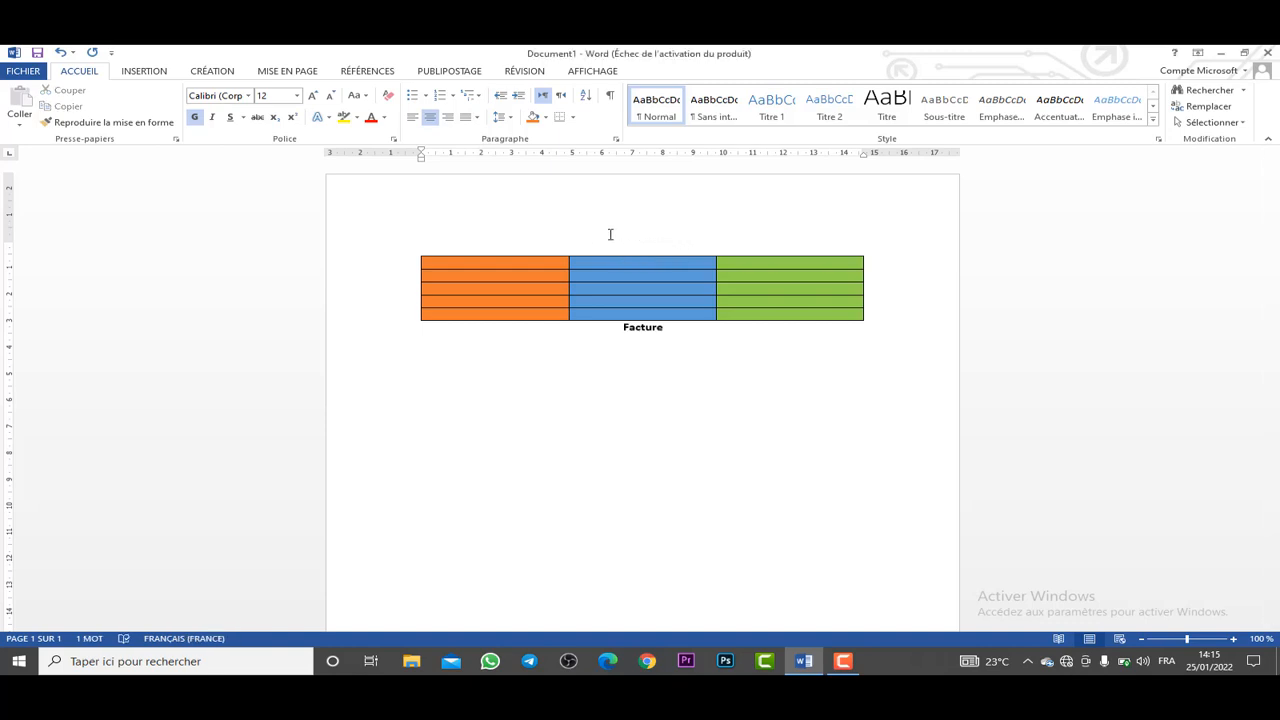
key("BackSpace")
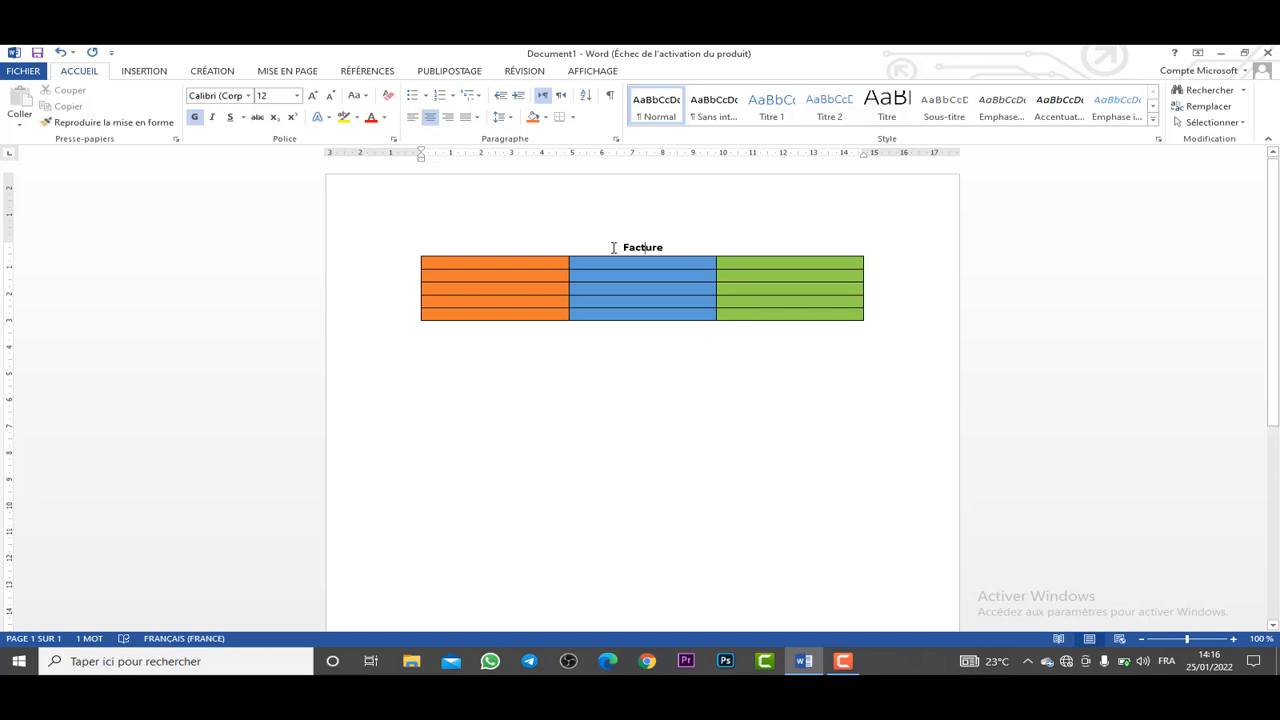
left_click(509, 118)
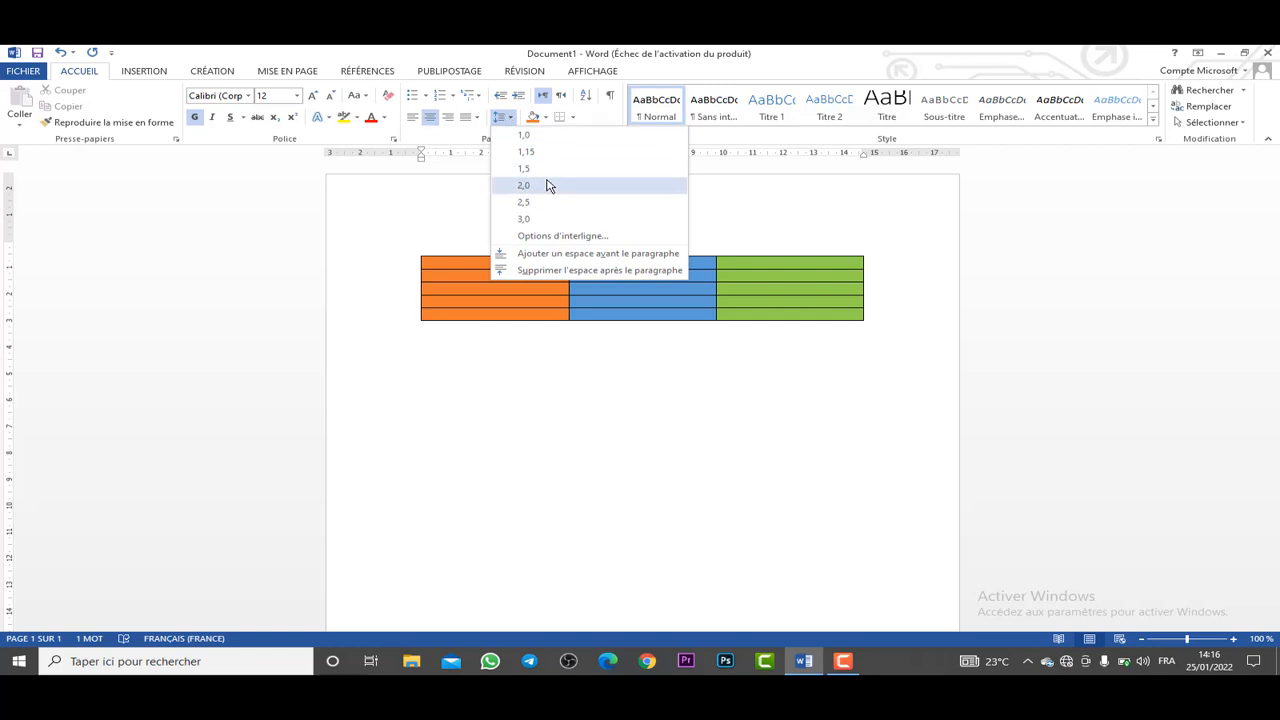
left_click(533, 262)
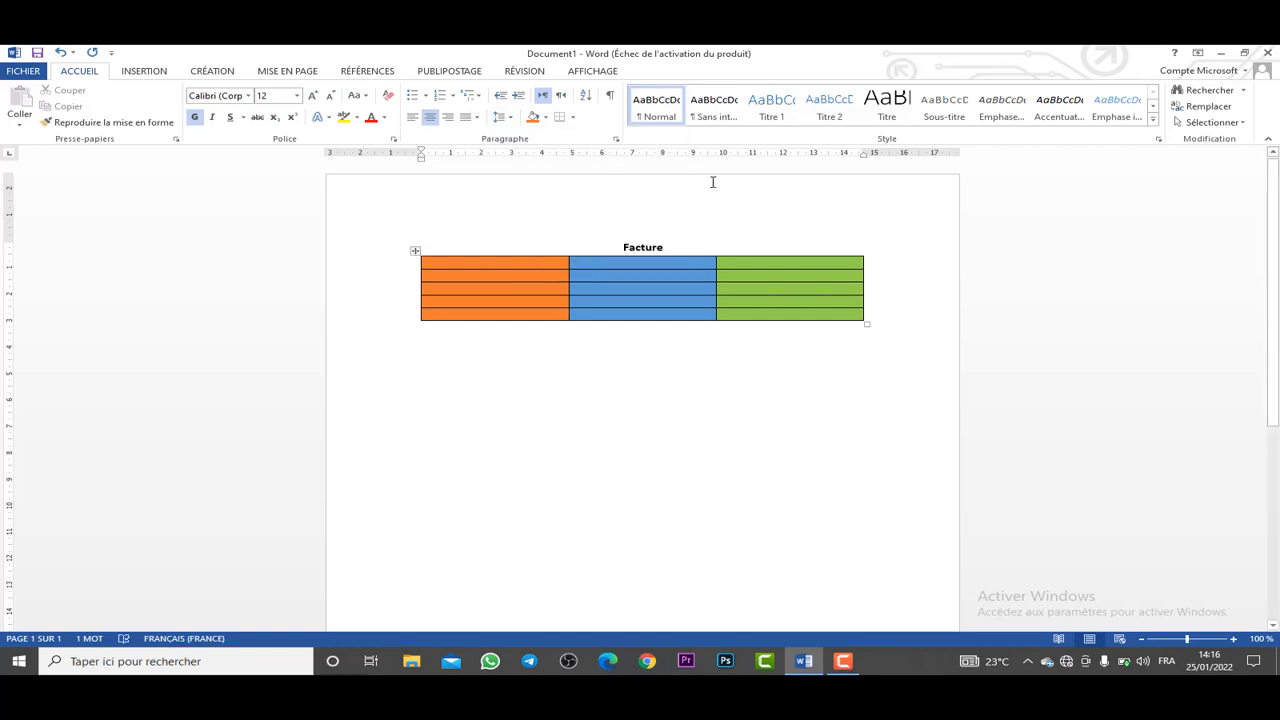
left_click(503, 118)
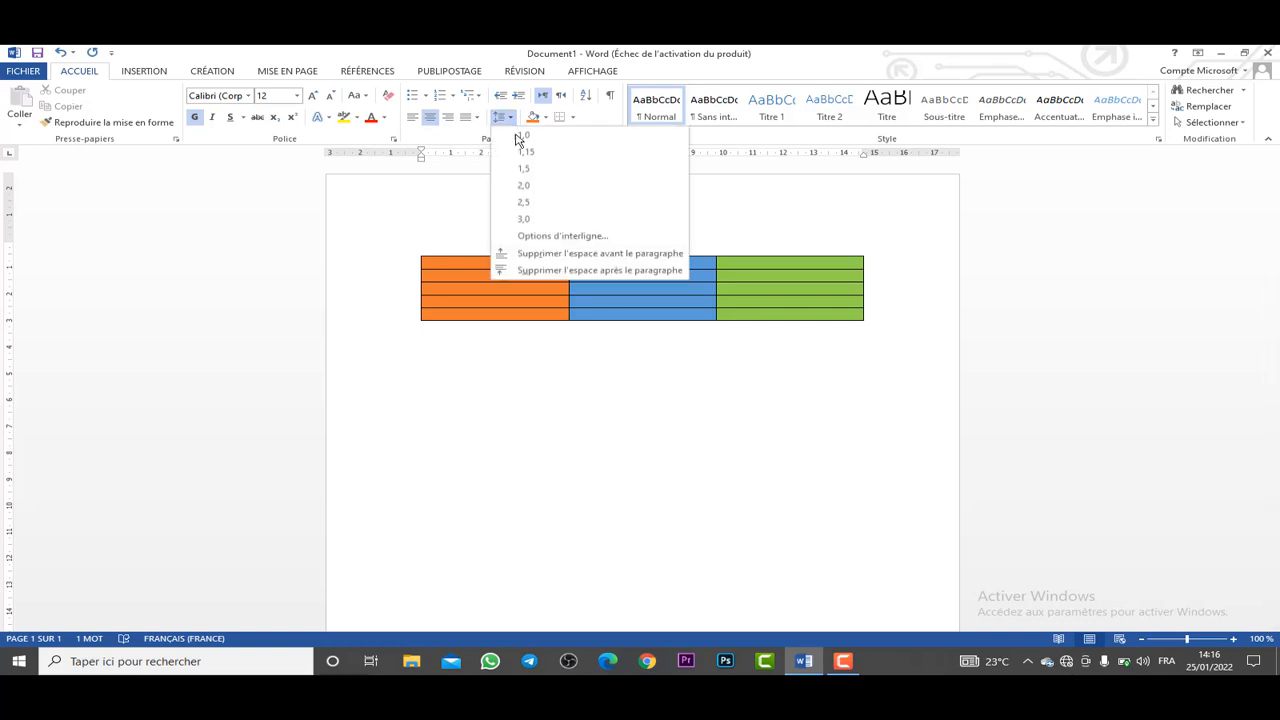
left_click(537, 185)
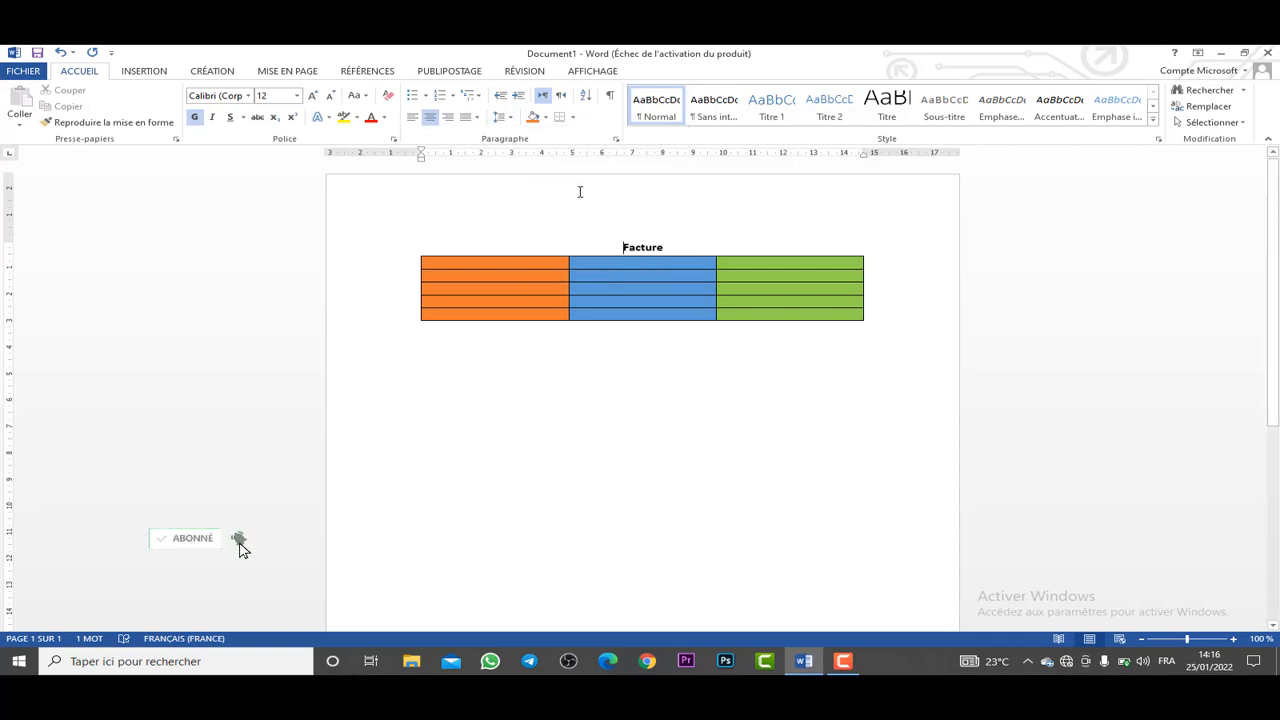
Move the whole table farther down the page to leave several blank lines beneath the title "Facture".
double_click(580, 193)
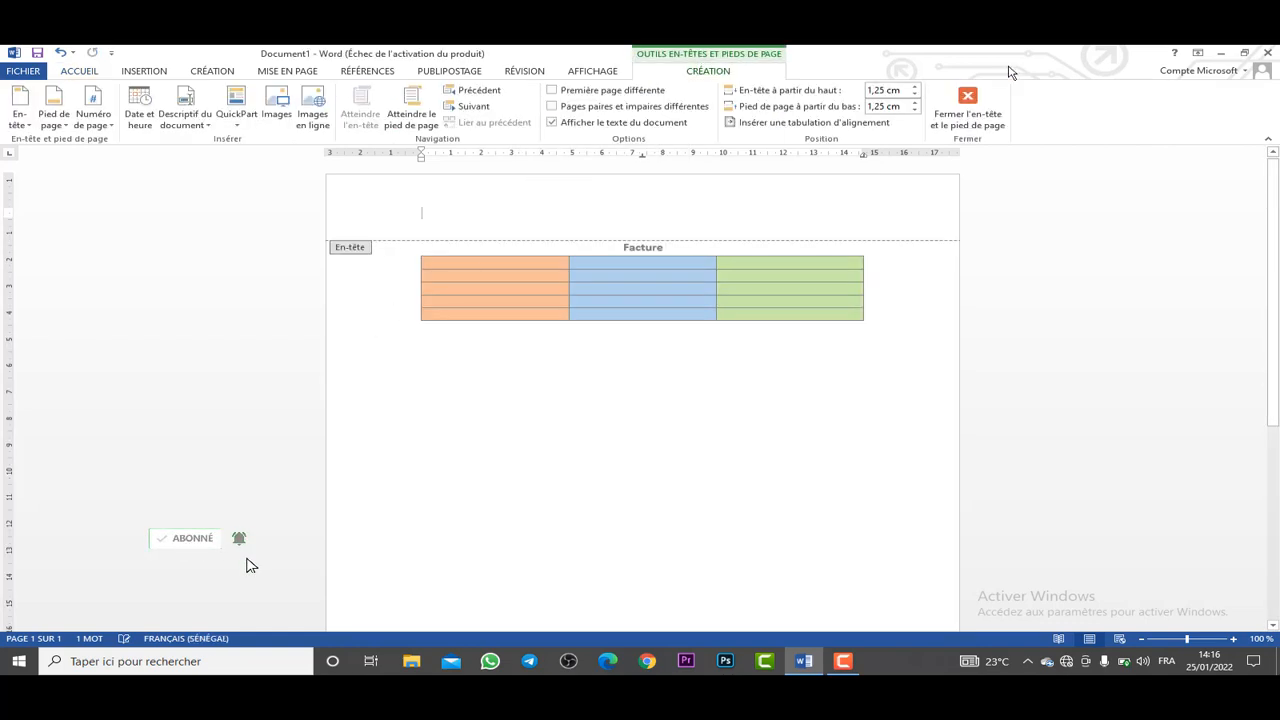
left_click(968, 112)
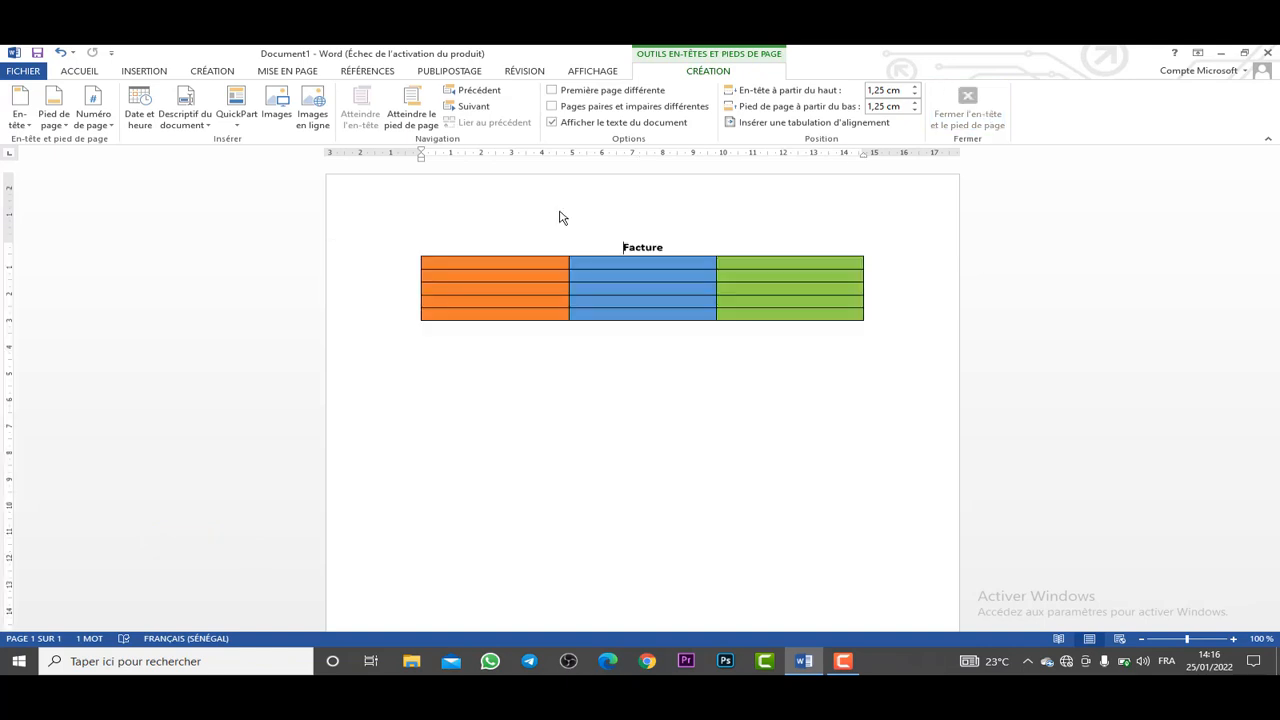
left_click(422, 275)
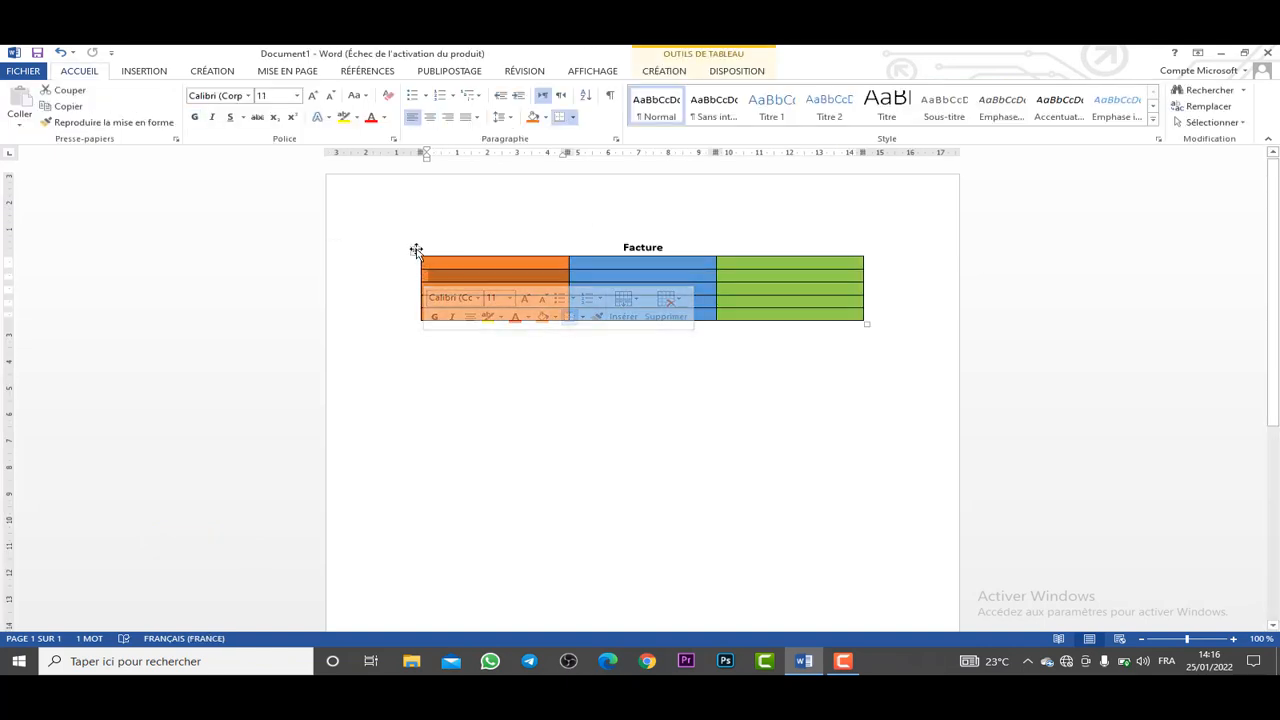
left_click_drag(415, 250, 426, 340)
Delete the title "Facture" from the first line of the page.
left_click(688, 248)
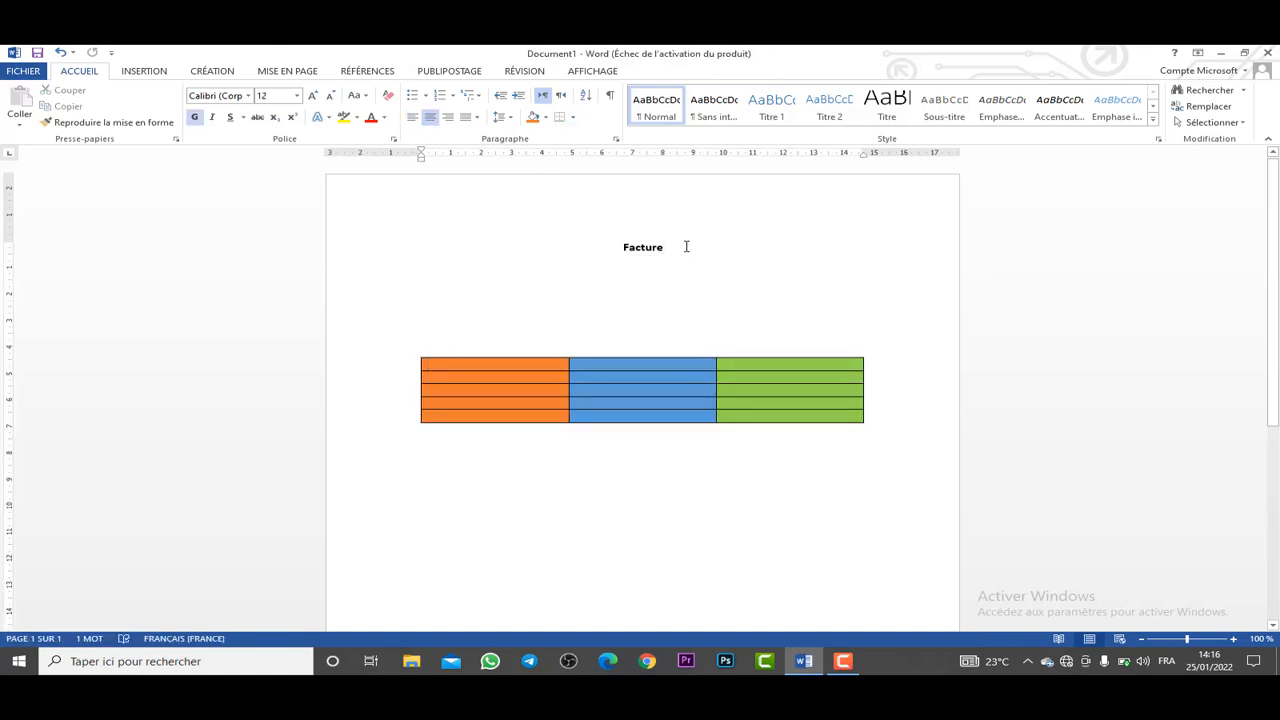
left_click_drag(670, 248, 621, 251)
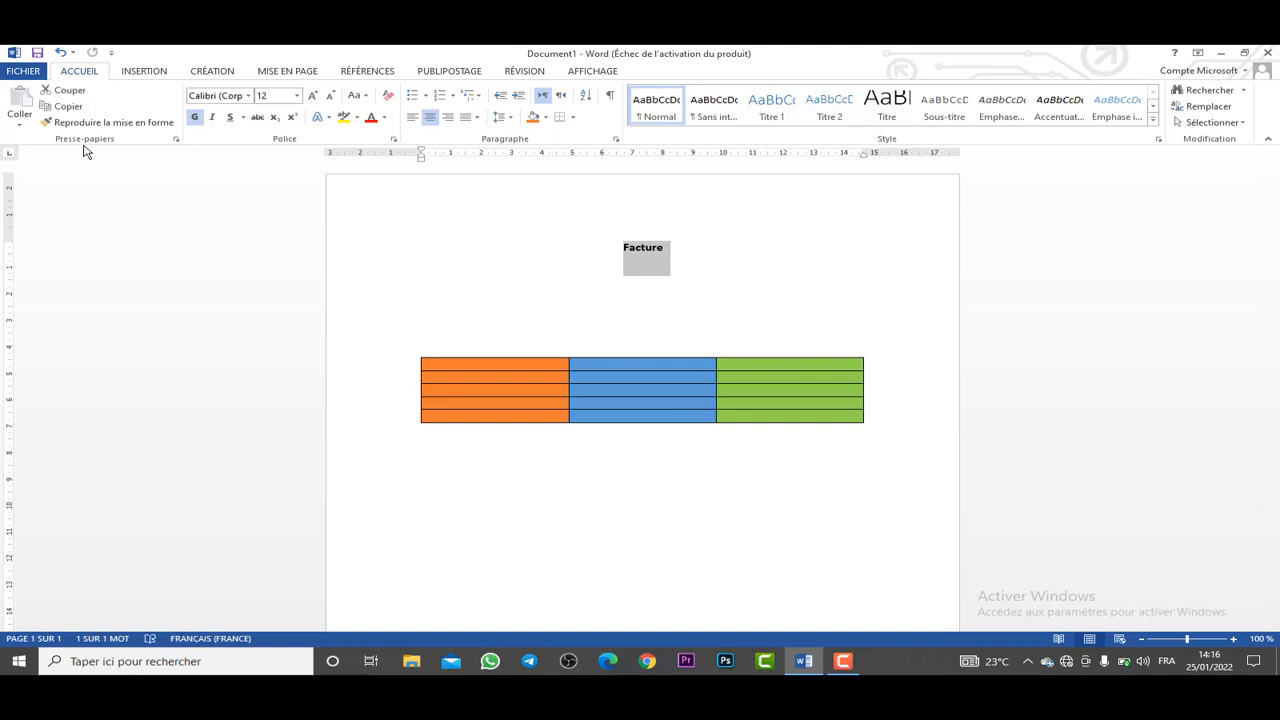
type("c")
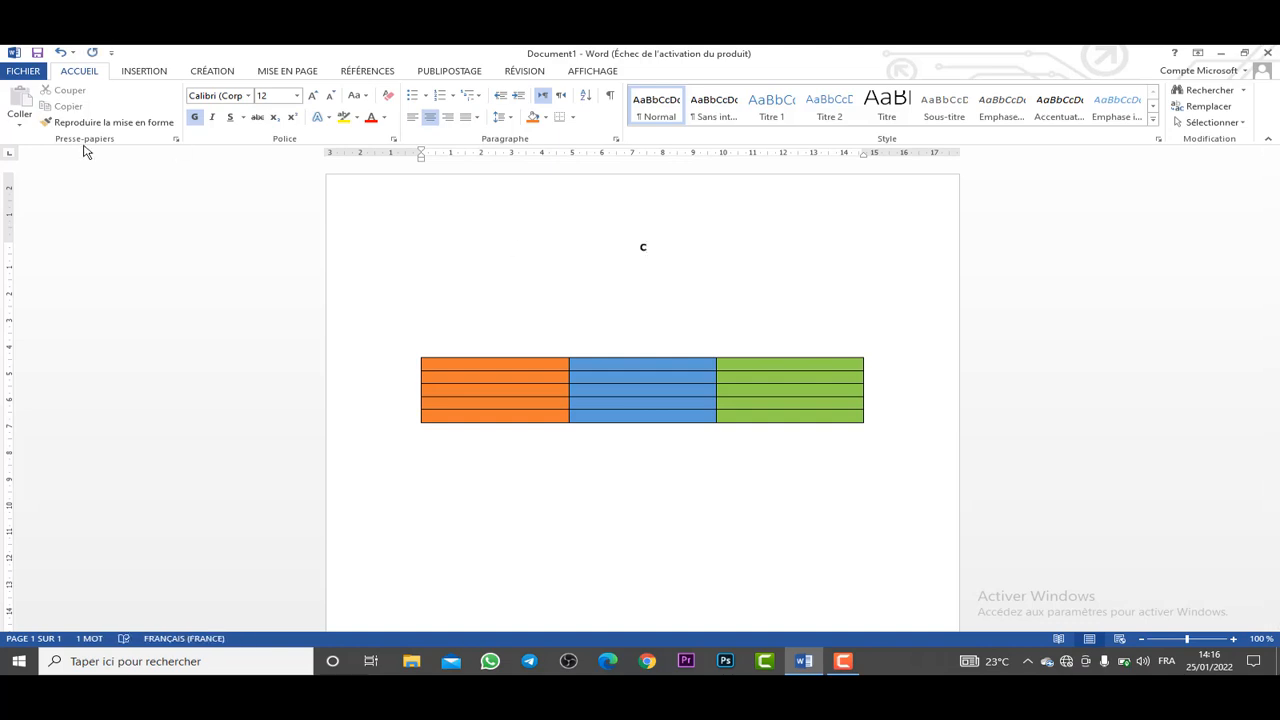
key("BackSpace")
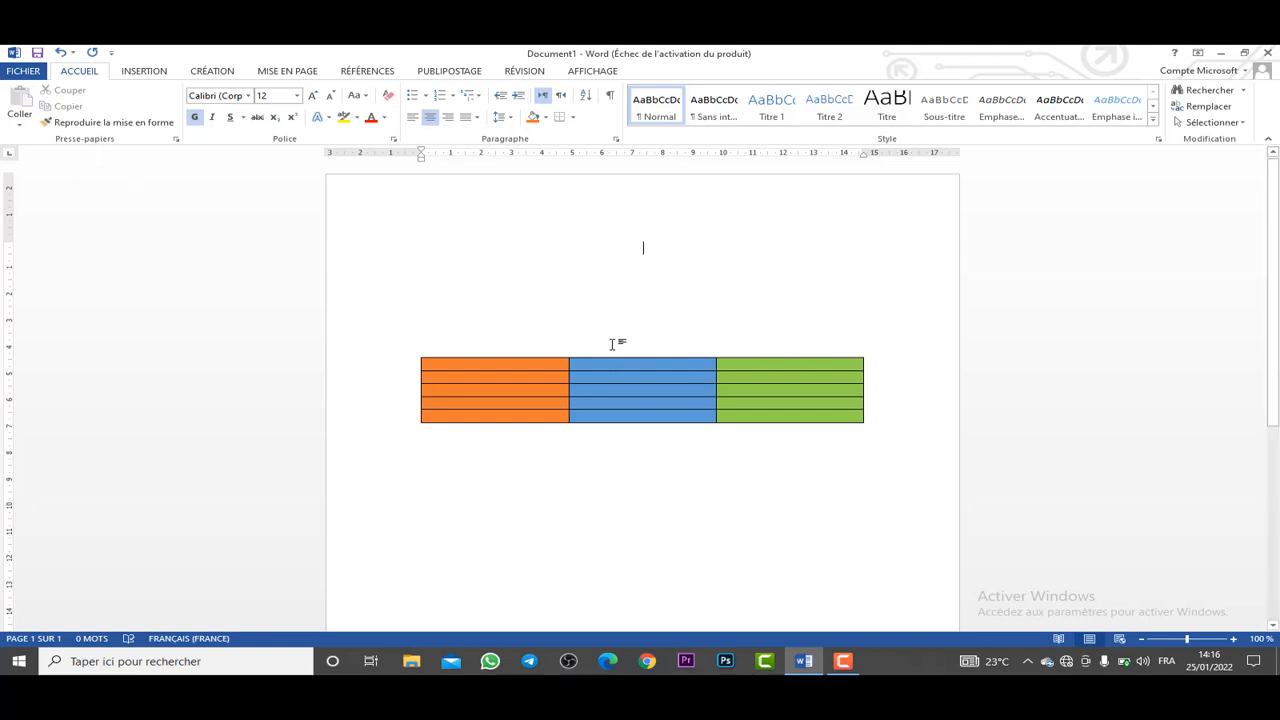
Enter the title "Facture" near the middle of the line directly above the table and make it bold.
double_click(612, 344)
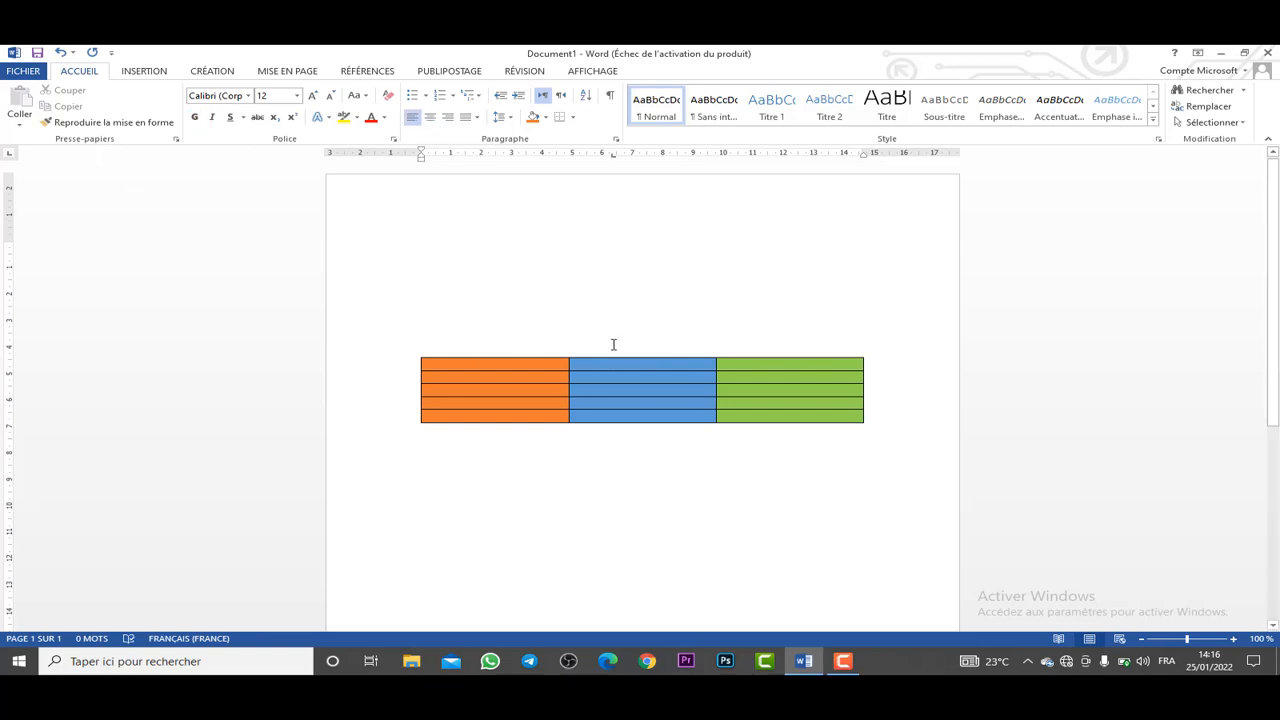
type("c")
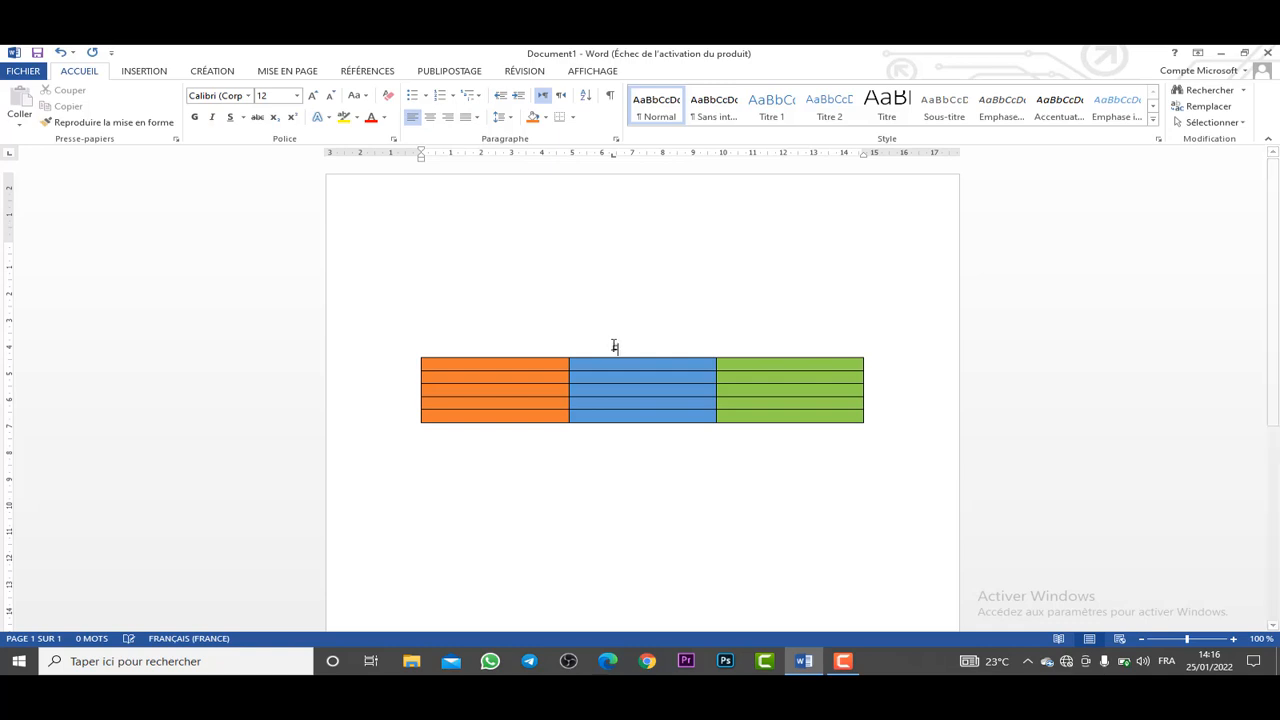
type("ac")
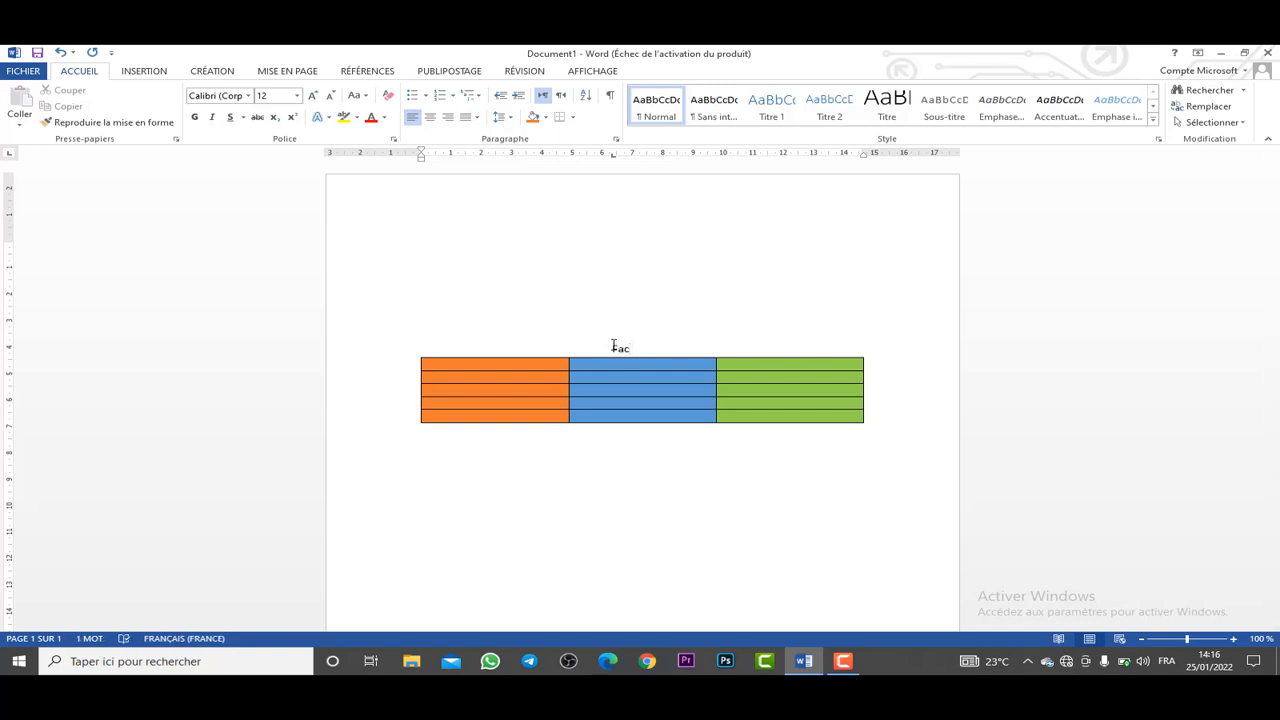
type("e")
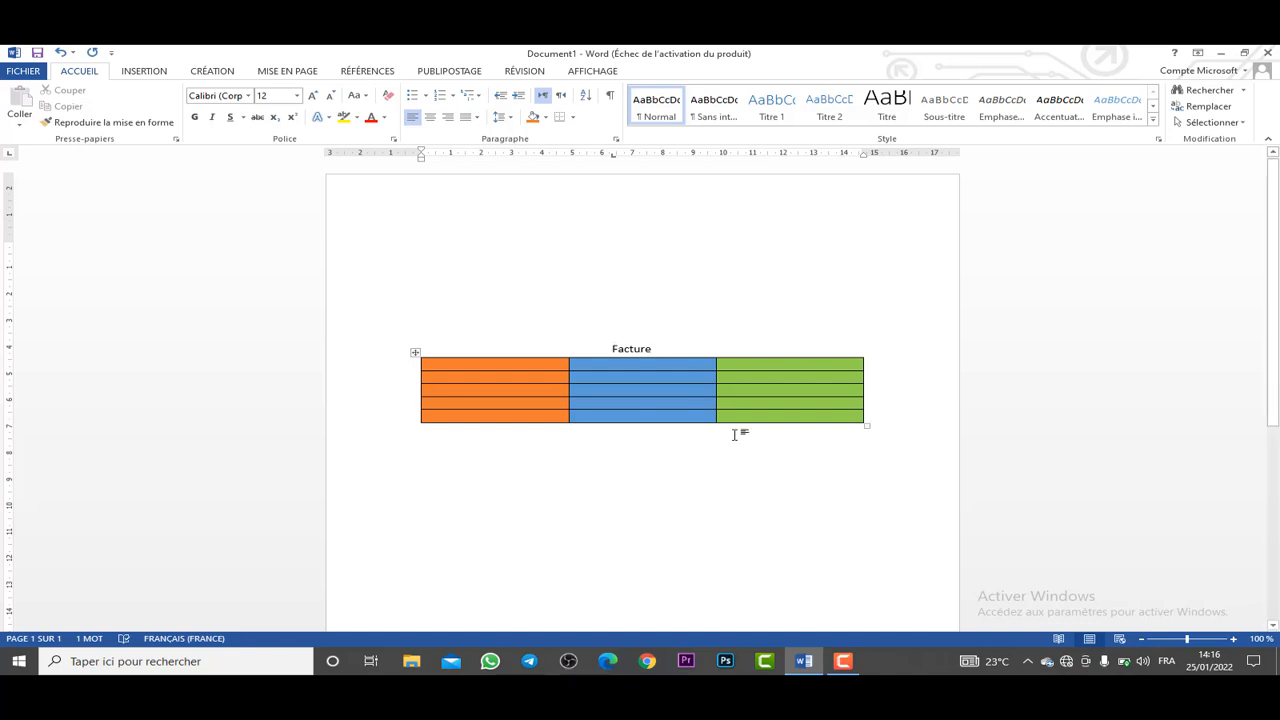
left_click_drag(655, 348, 606, 346)
left_click(614, 321)
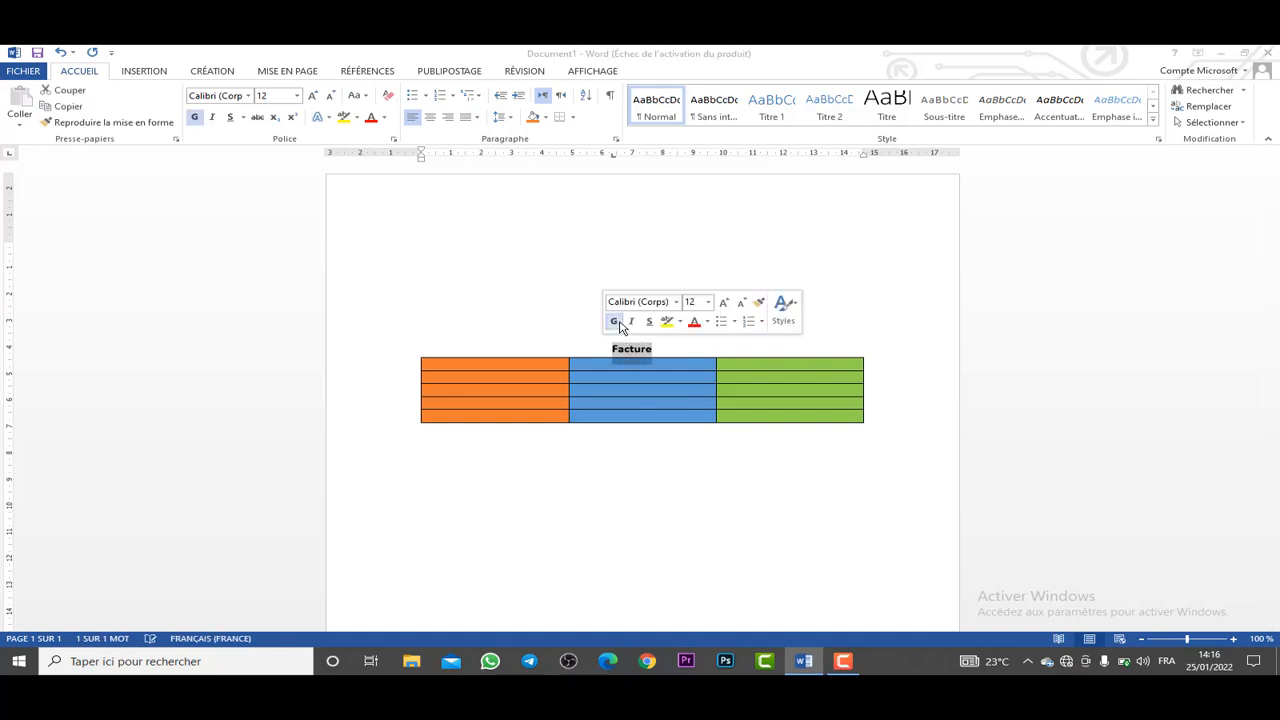
Try to remove the empty lines above the title "Facture", and undo the deletions.
left_click(534, 331)
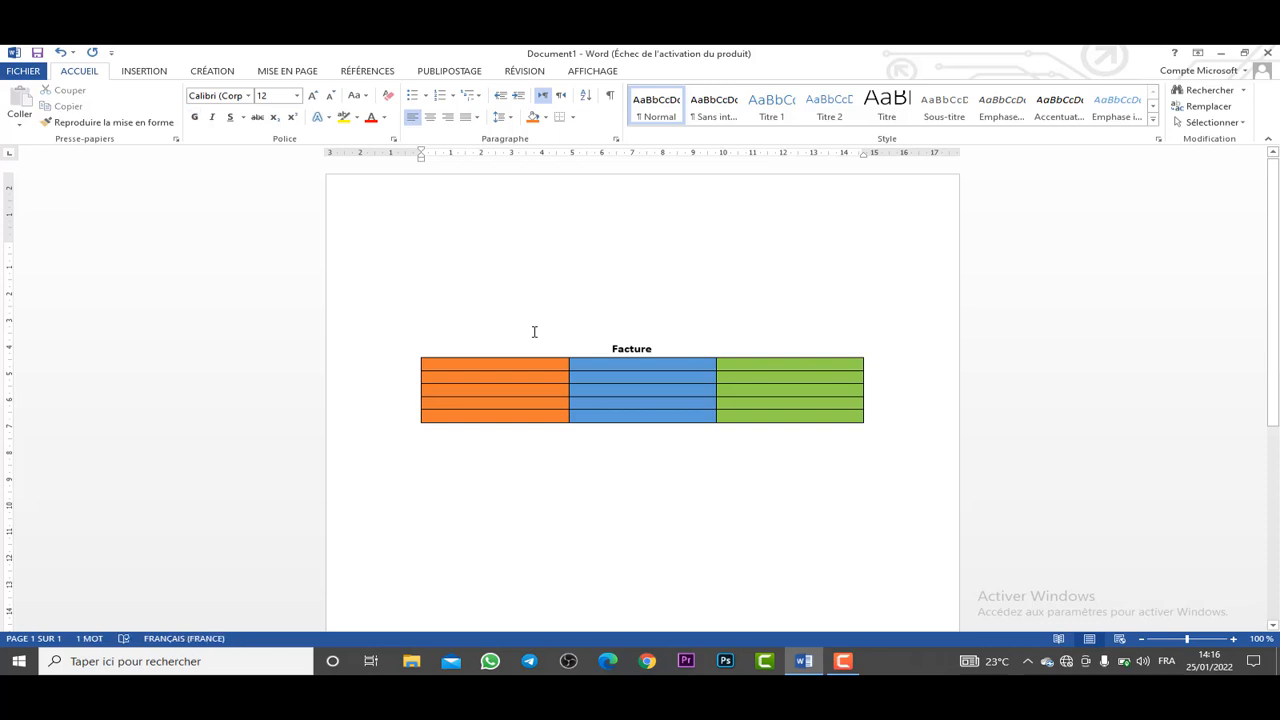
key("BackSpace")
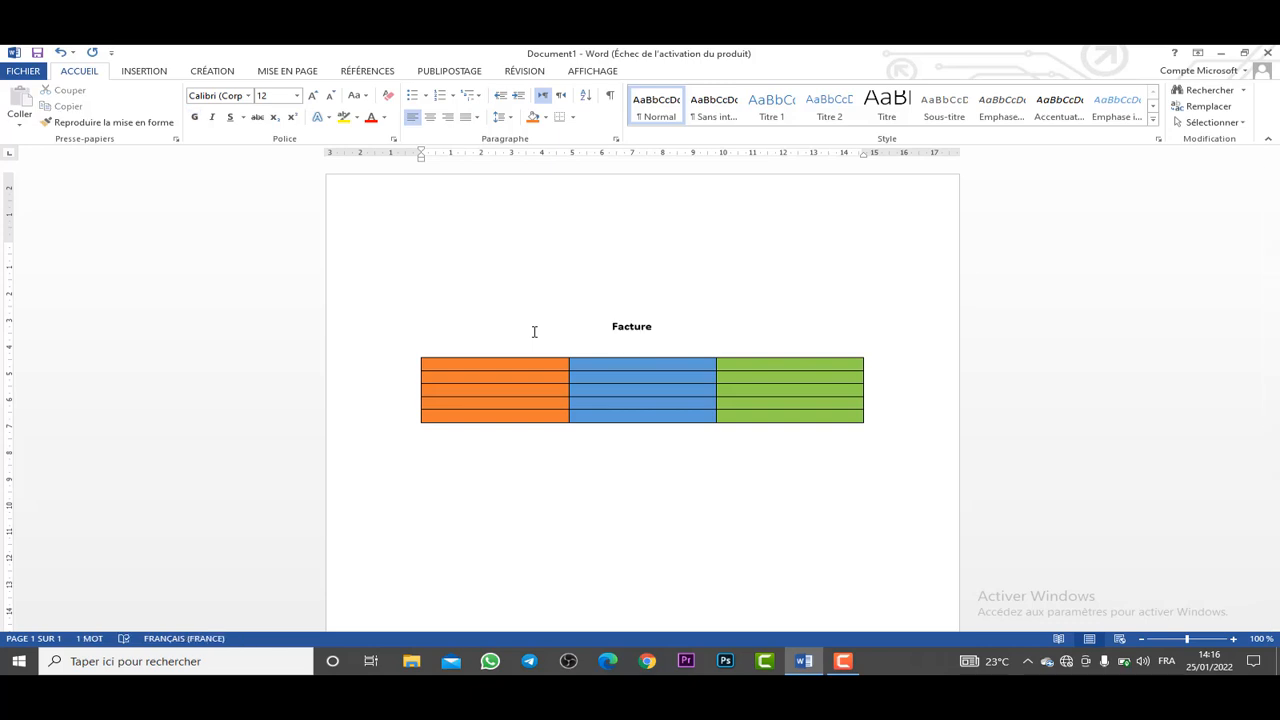
key("BackSpace")
left_click(60, 52)
left_click(60, 52)
double_click(593, 284)
key("ctrl+z")
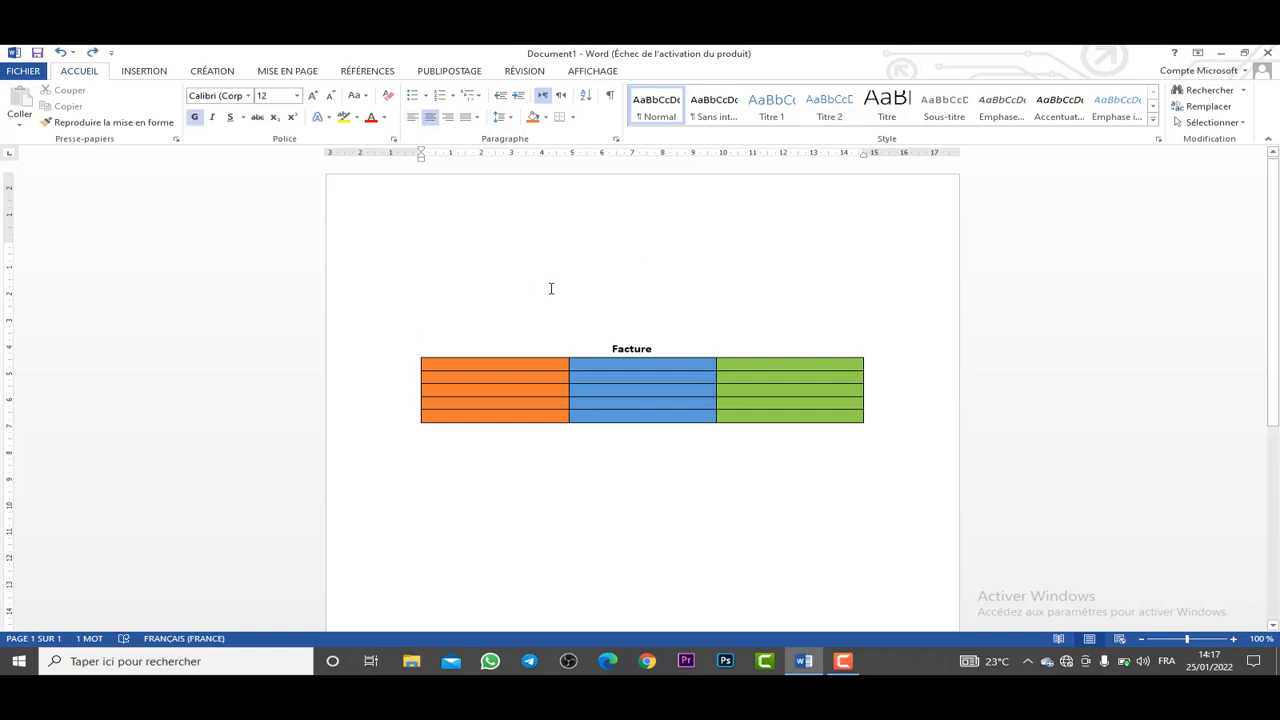
Enter the company name "Fall et Frere" on an empty line above the title "Facture".
left_click(550, 288)
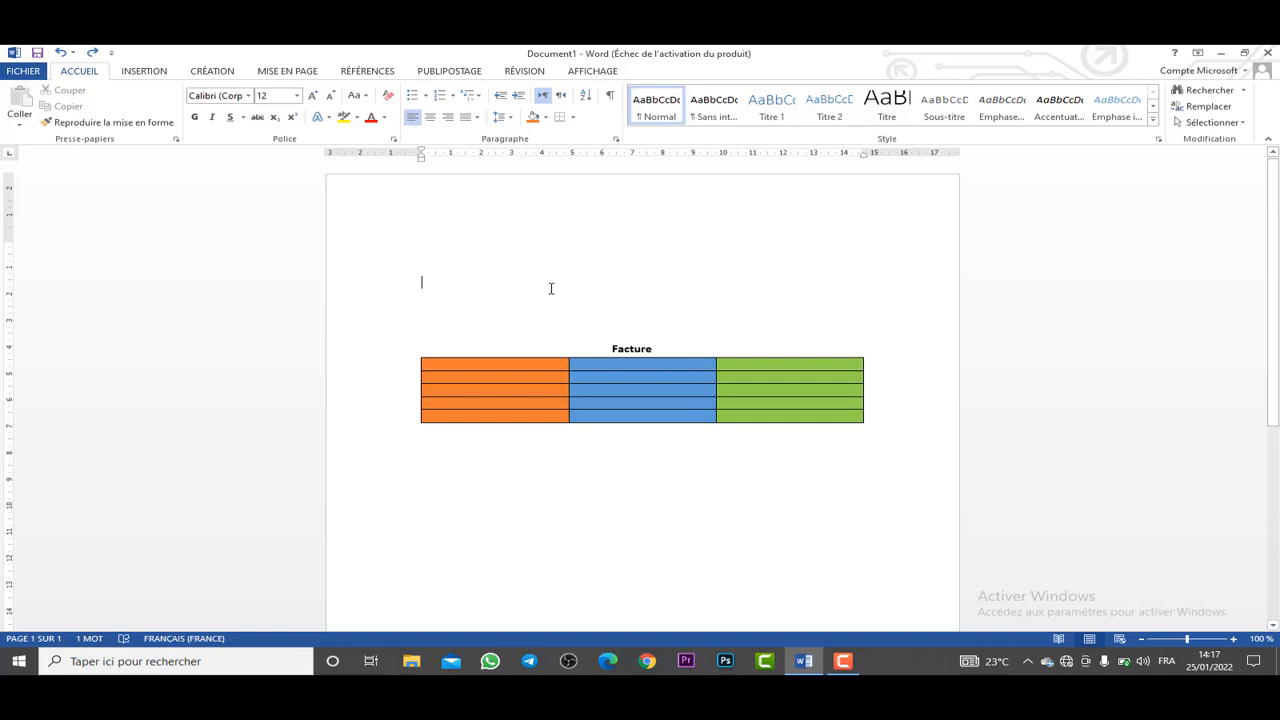
type("Fall")
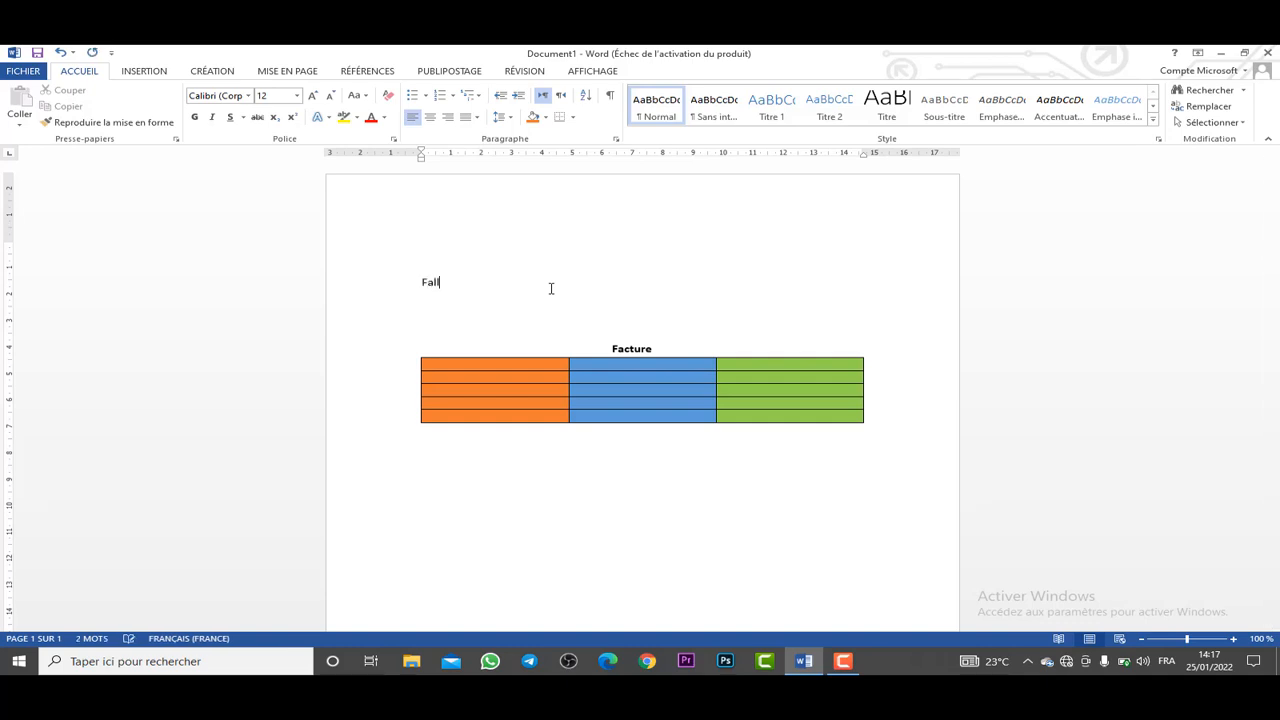
type(" et frer")
key("BackSpace")
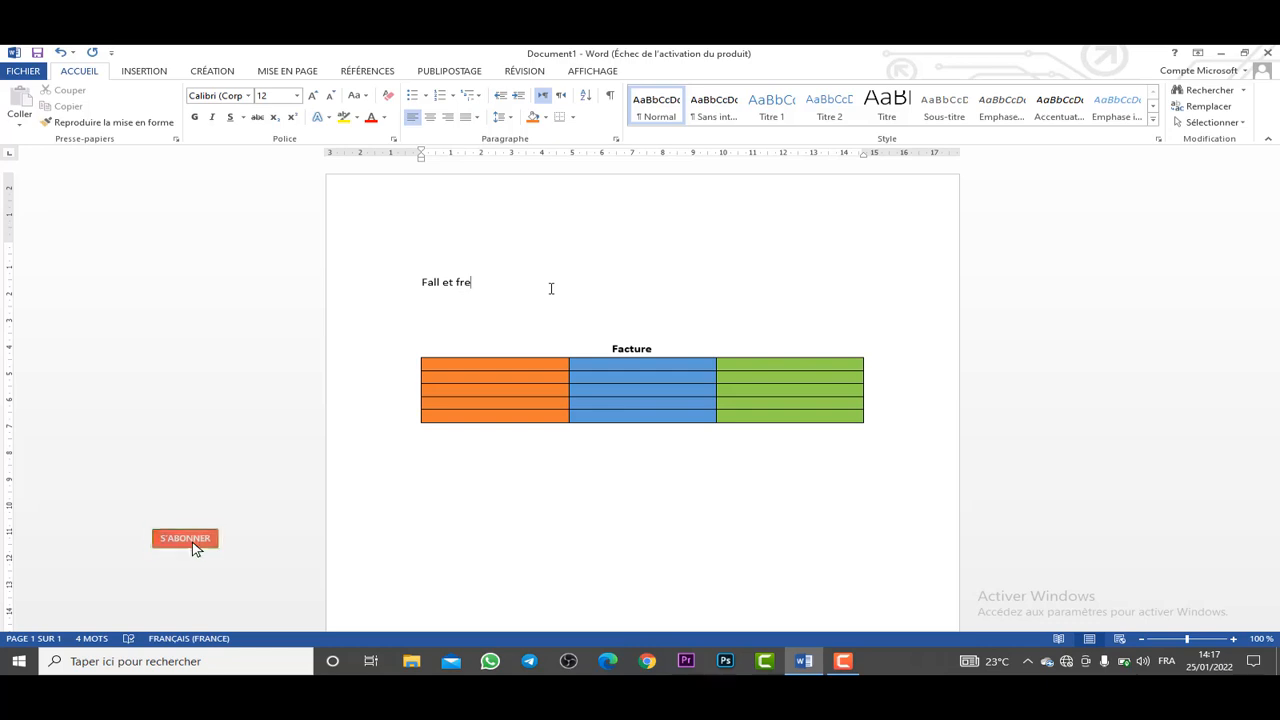
key("BackSpace")
key("BackSpace")
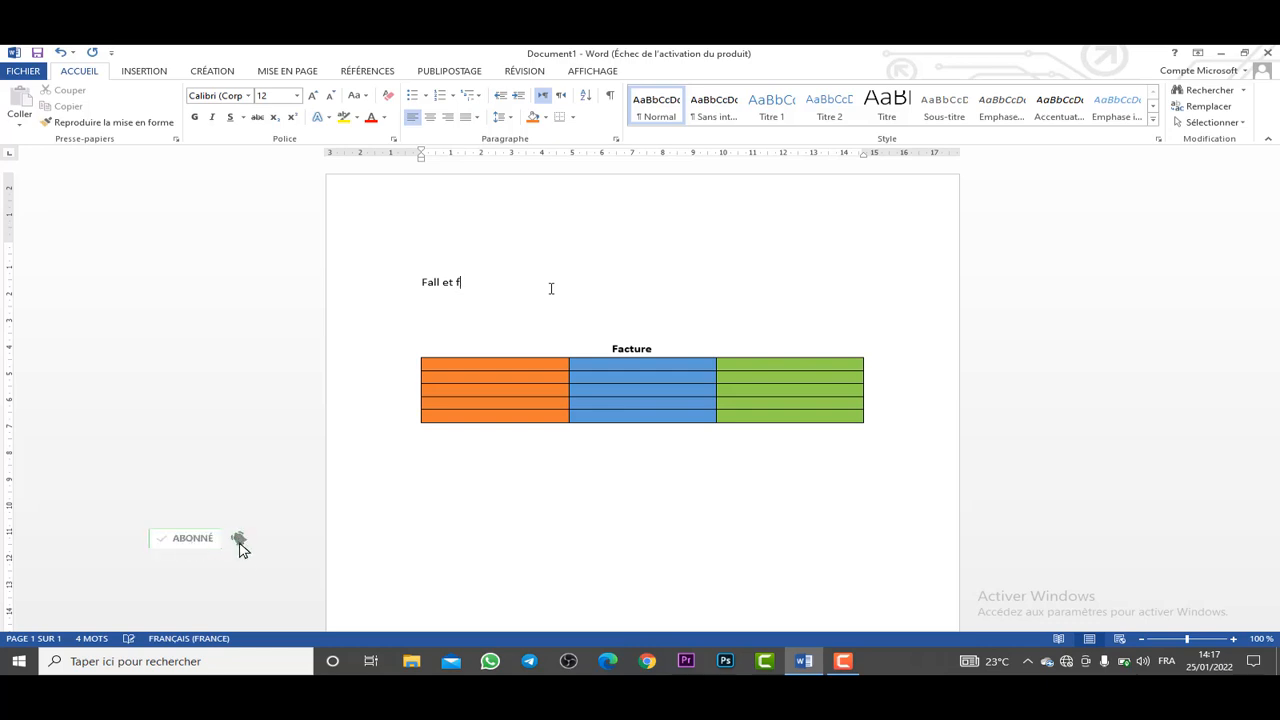
key("BackSpace")
type("Frer")
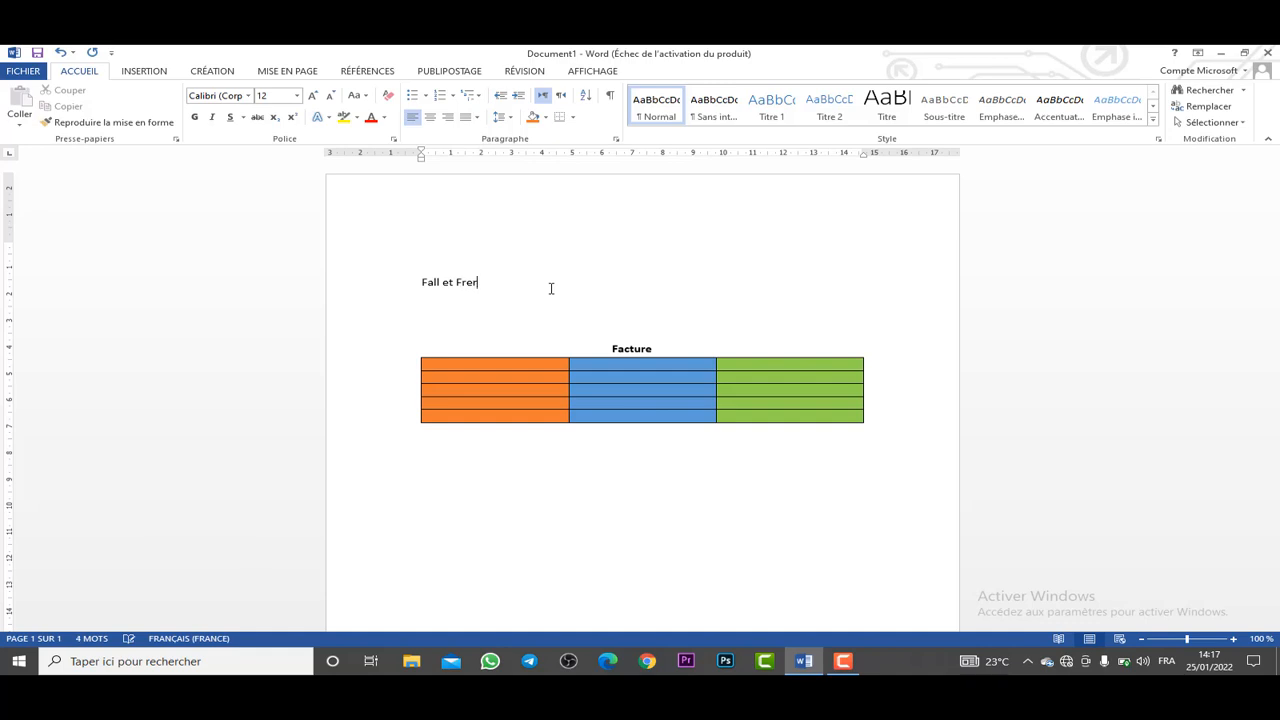
type("e")
Add line breaks after the company name and correct "Frere" to the suggested spelling "Frère".
key("Return")
right_click(470, 285)
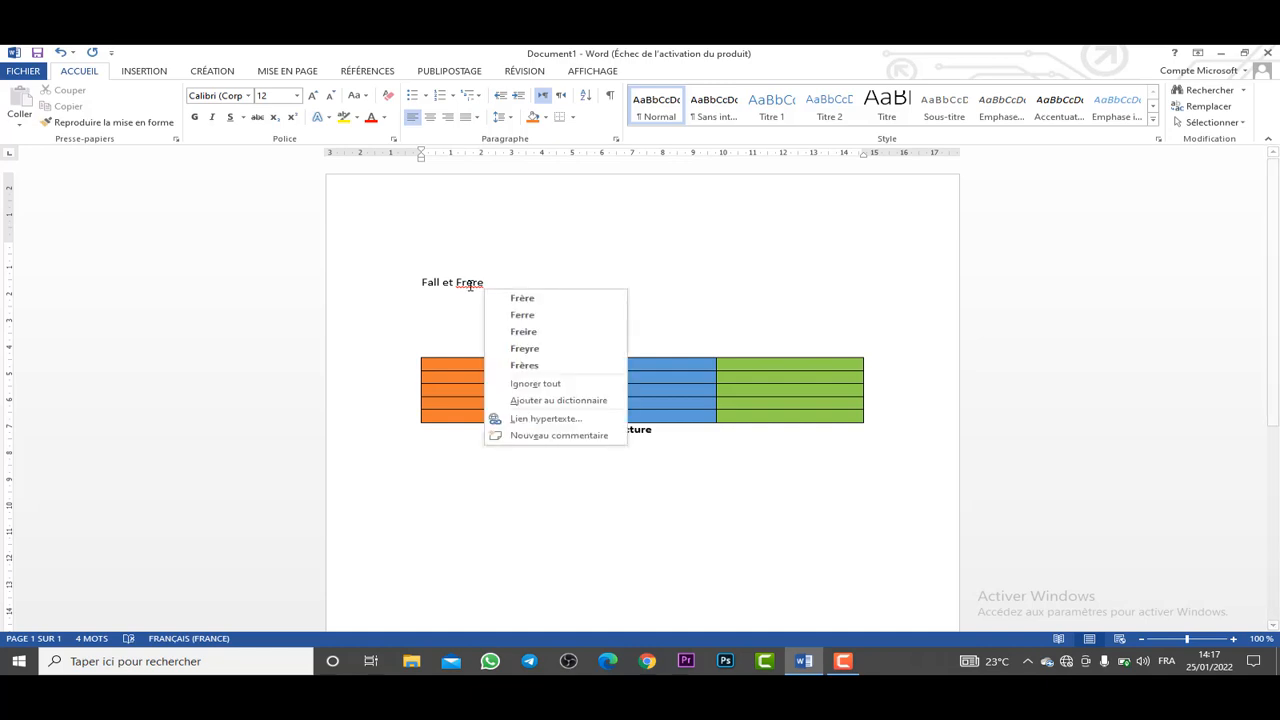
left_click(522, 299)
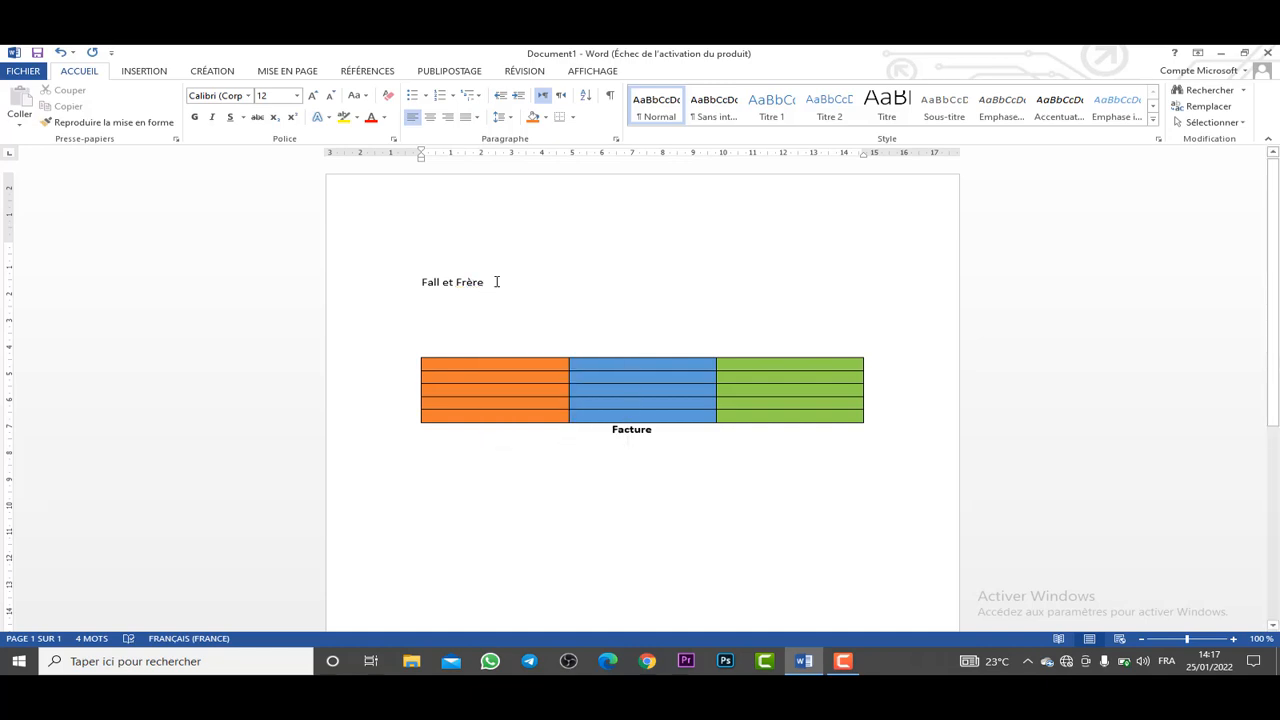
key("Return")
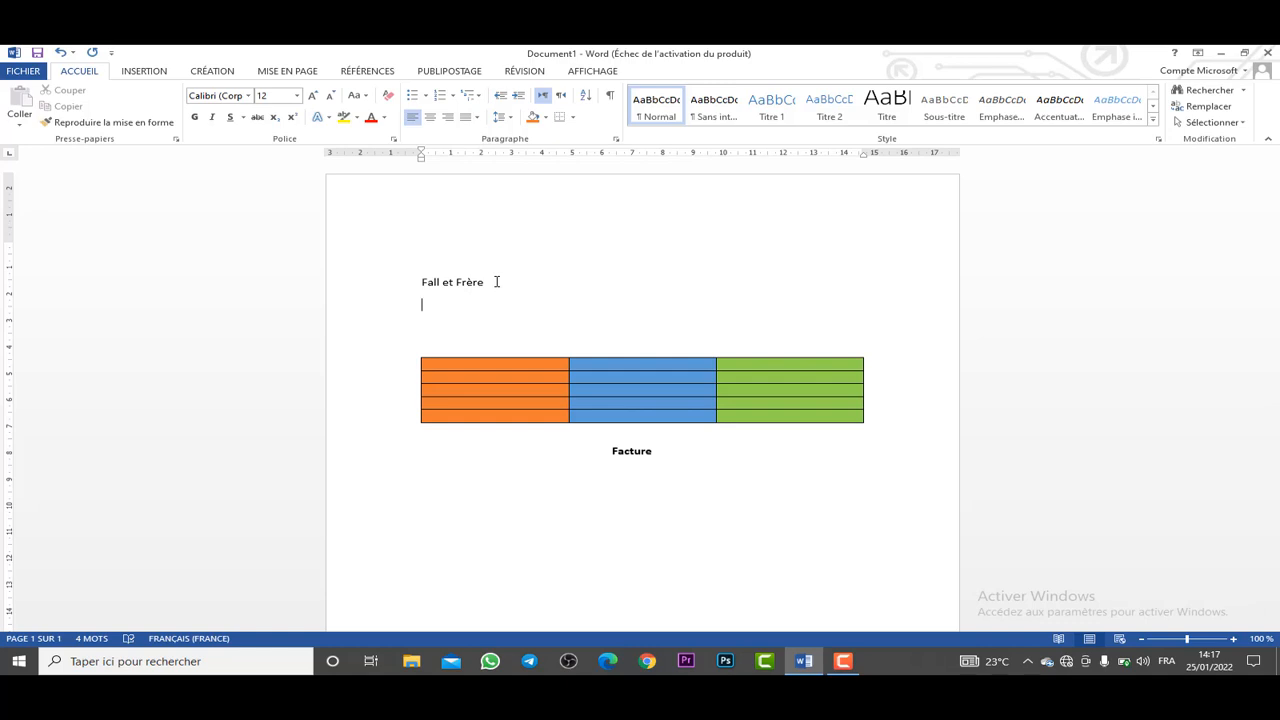
left_click(471, 282)
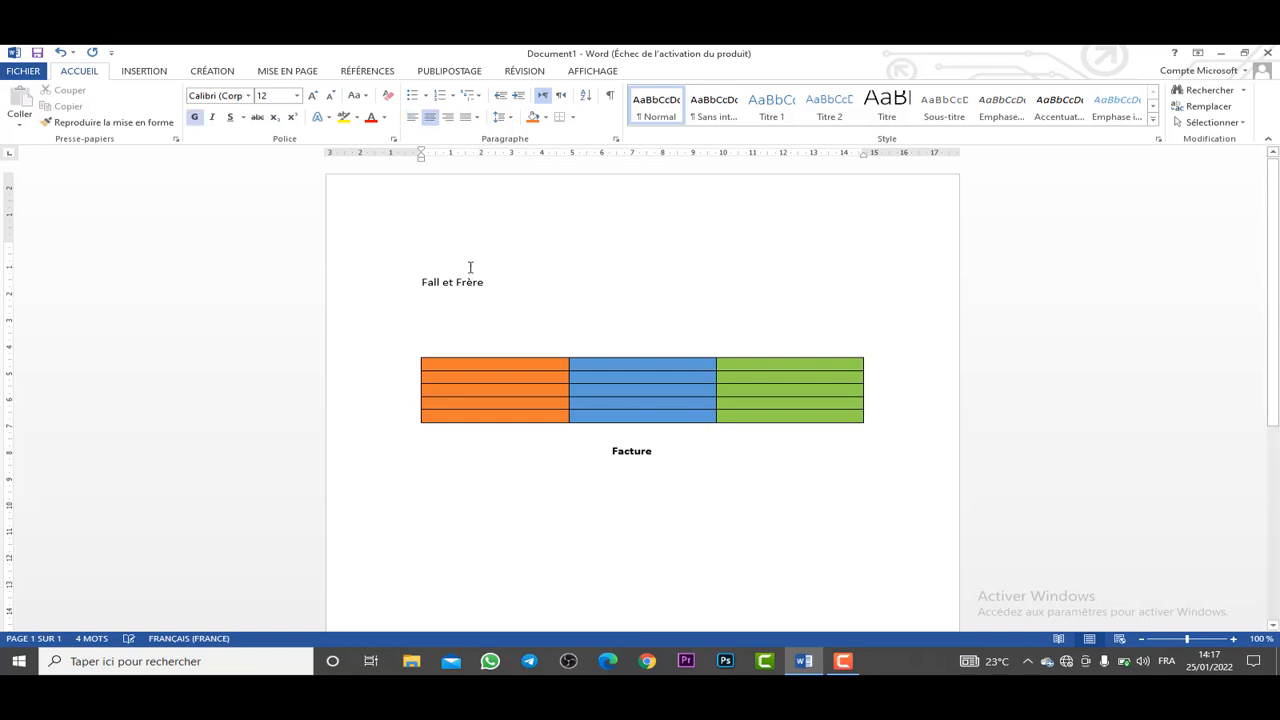
left_click(470, 267)
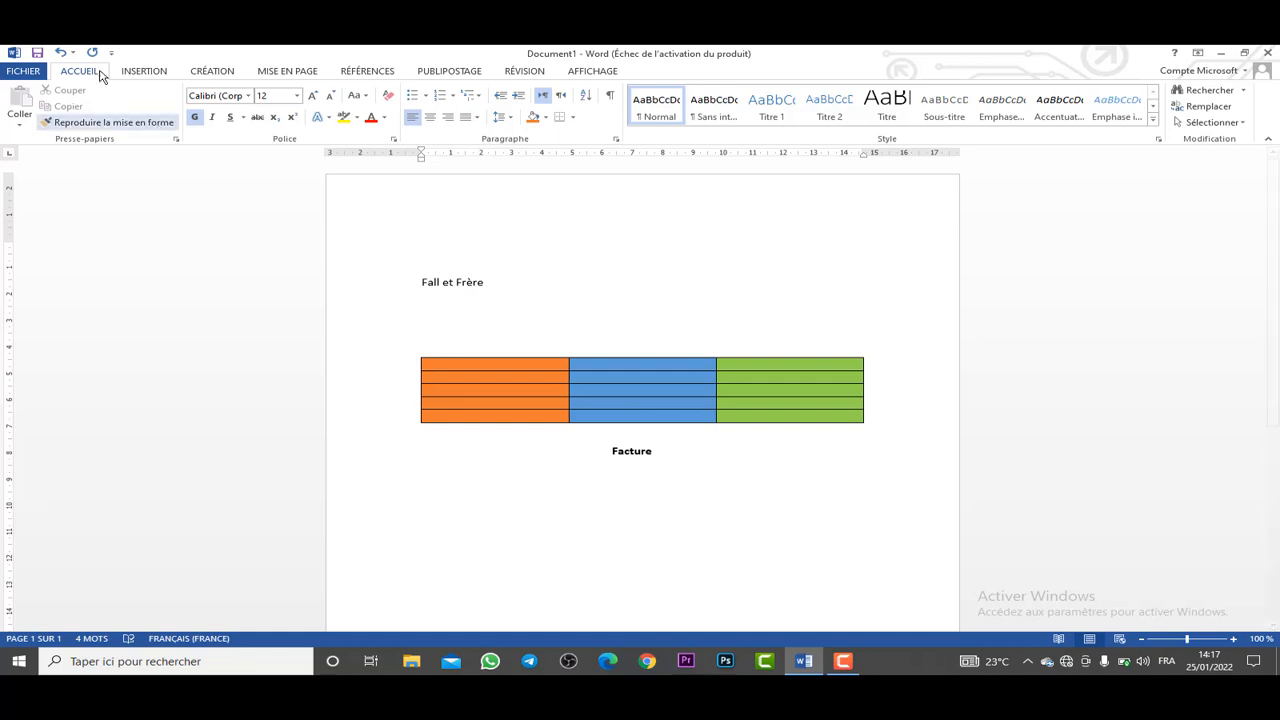
Undo the latest edits to the company name line back to the text "Fall et F".
left_click(62, 53)
left_click(62, 53)
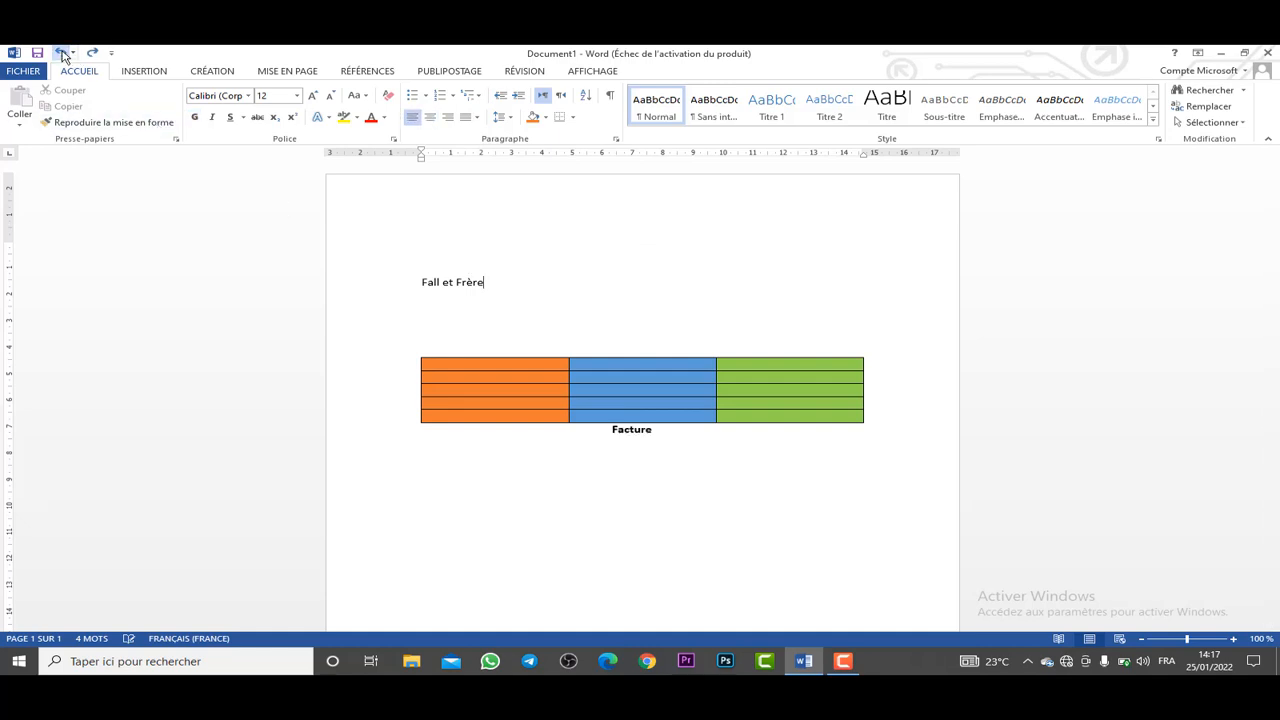
left_click(62, 53)
left_click(62, 53)
left_click(62, 53)
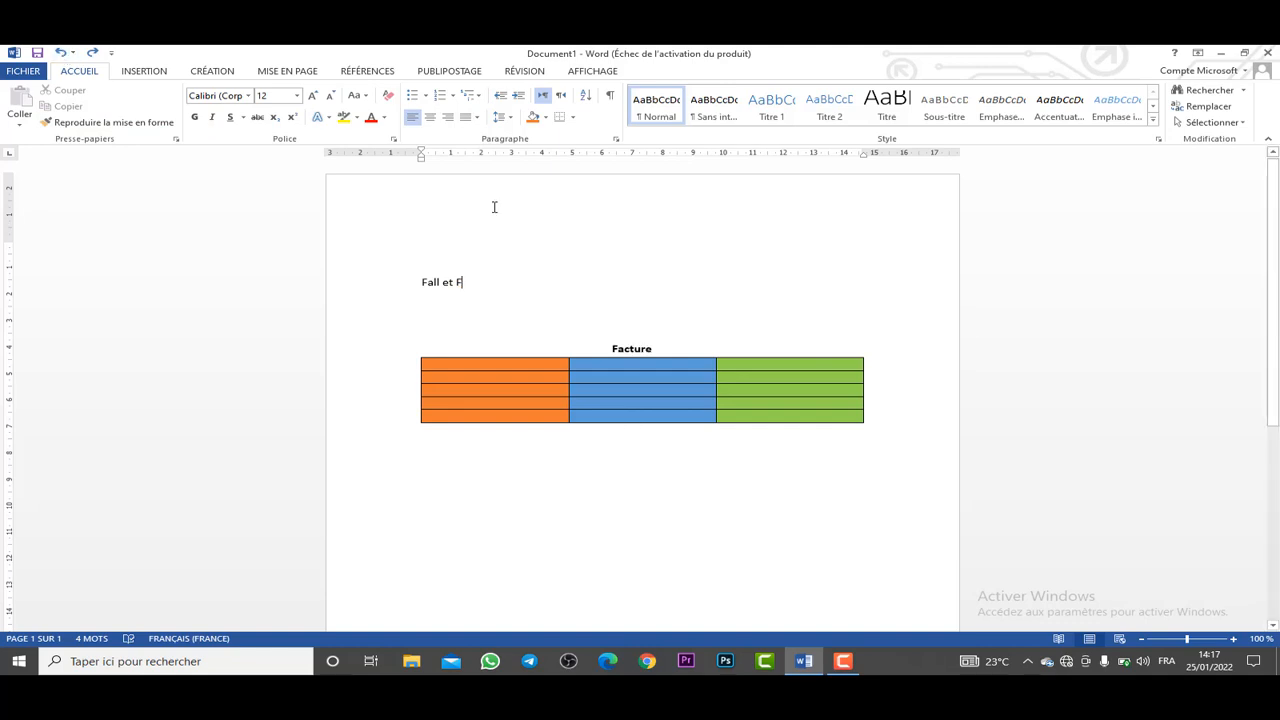
Centre the company name line and append "informatique" so it reads "Fall et F informatique".
left_click(430, 119)
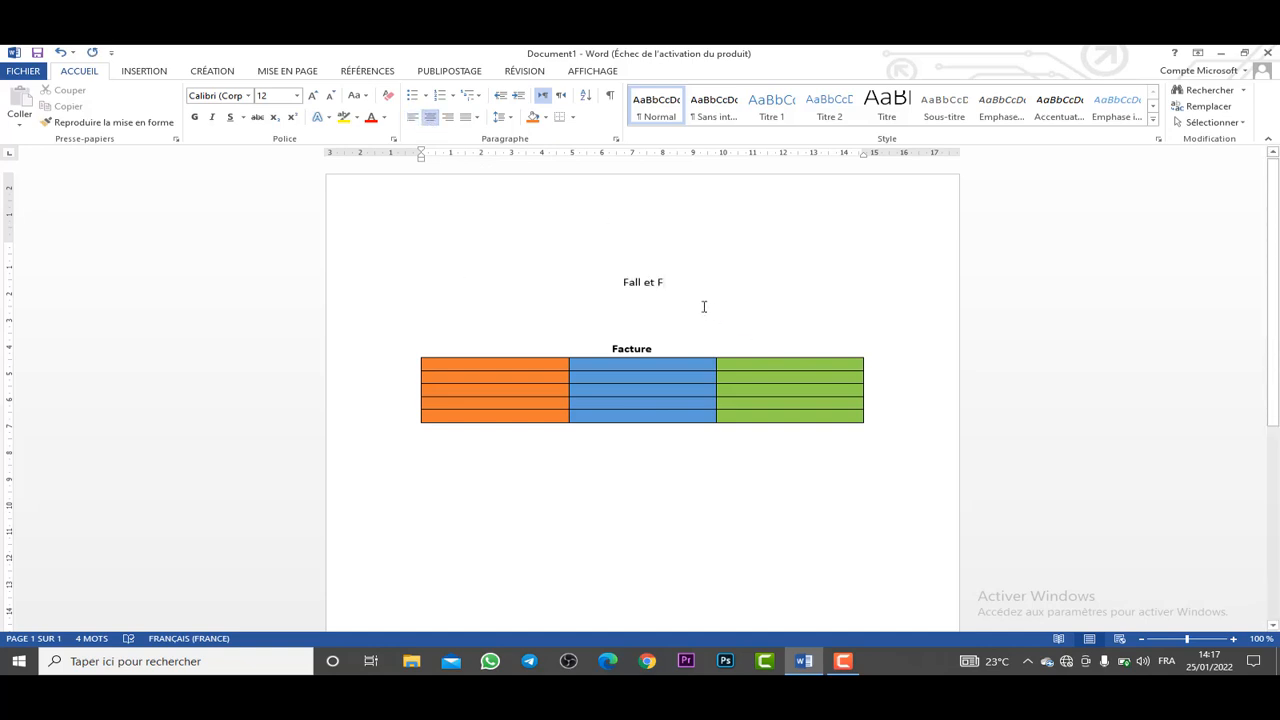
double_click(657, 238)
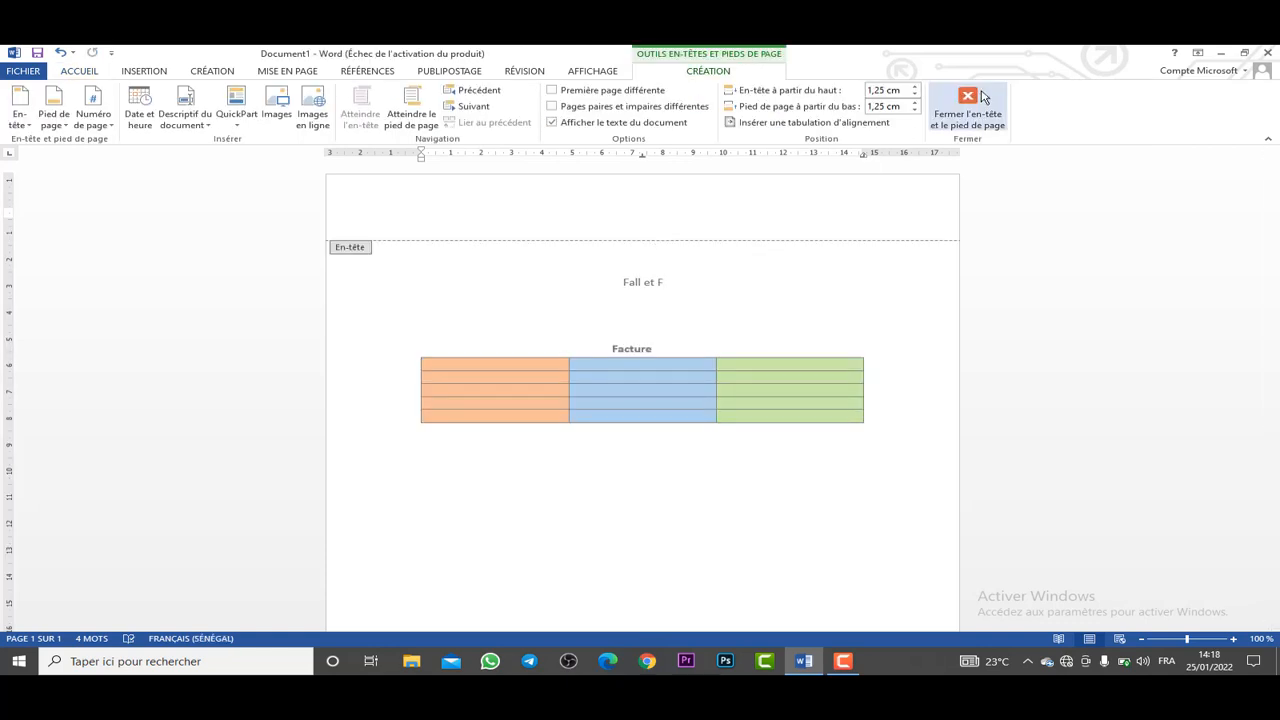
left_click(978, 97)
left_click(667, 281)
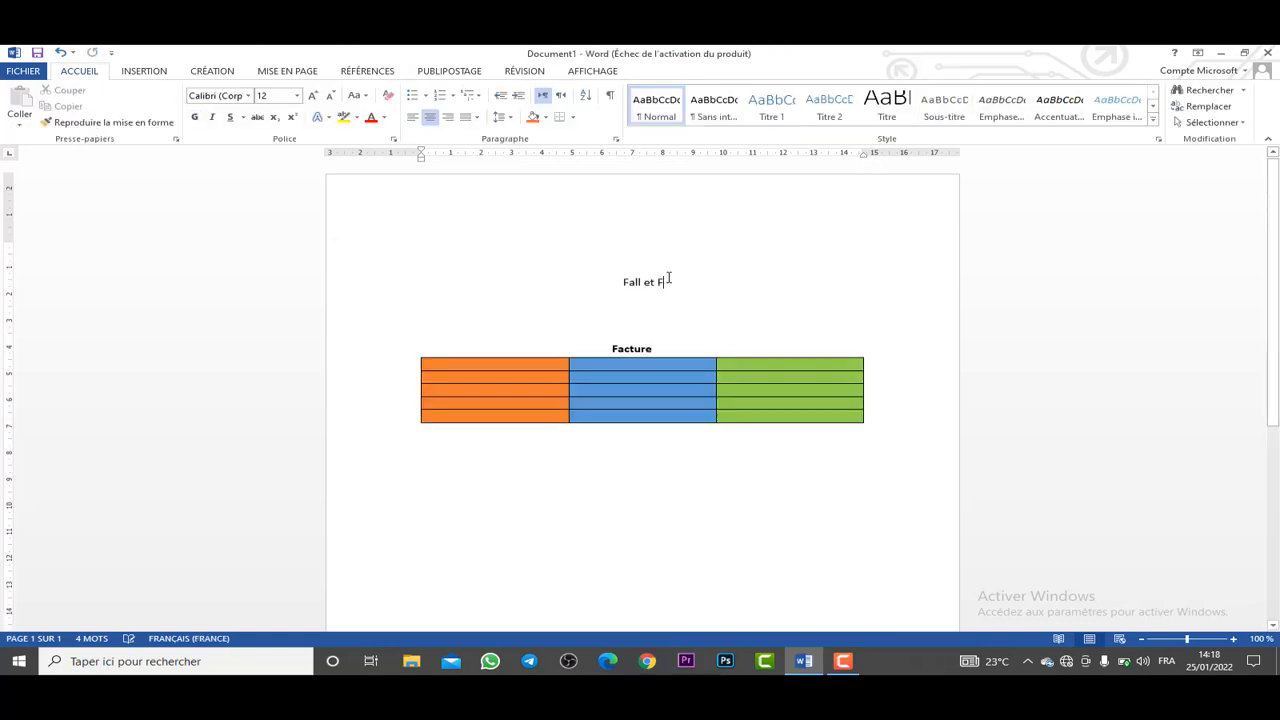
type("in")
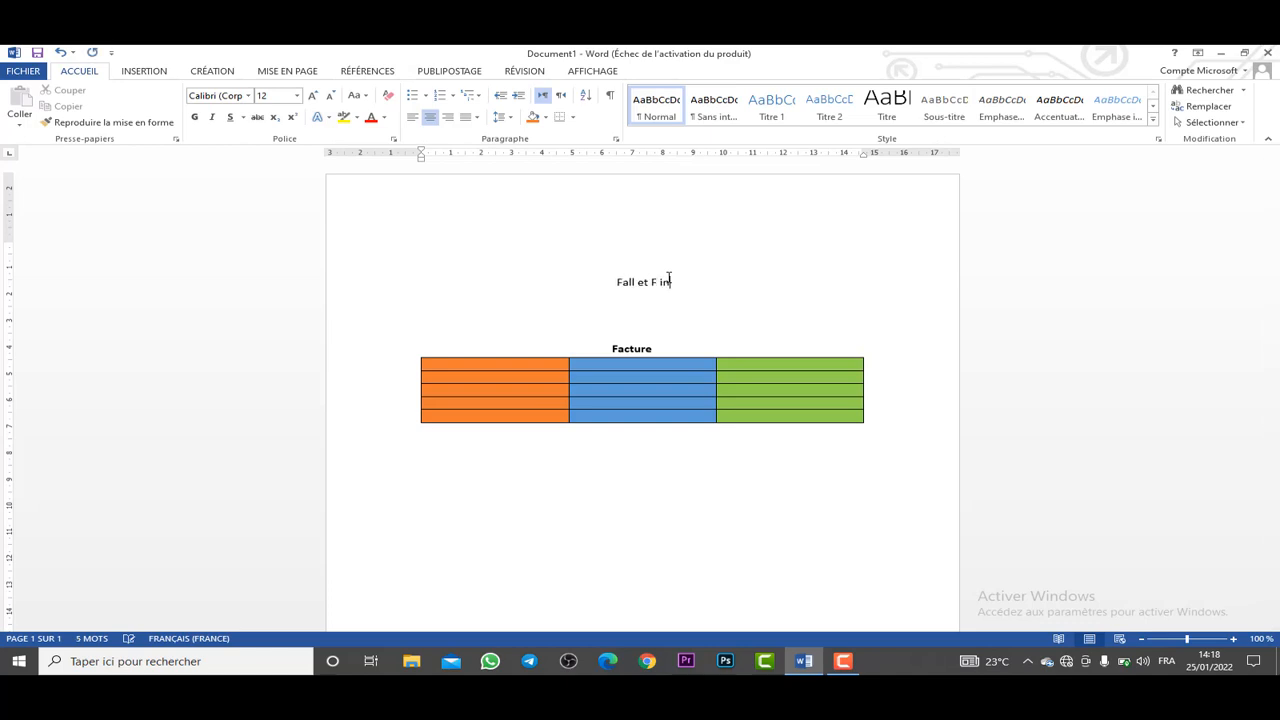
type("formatique")
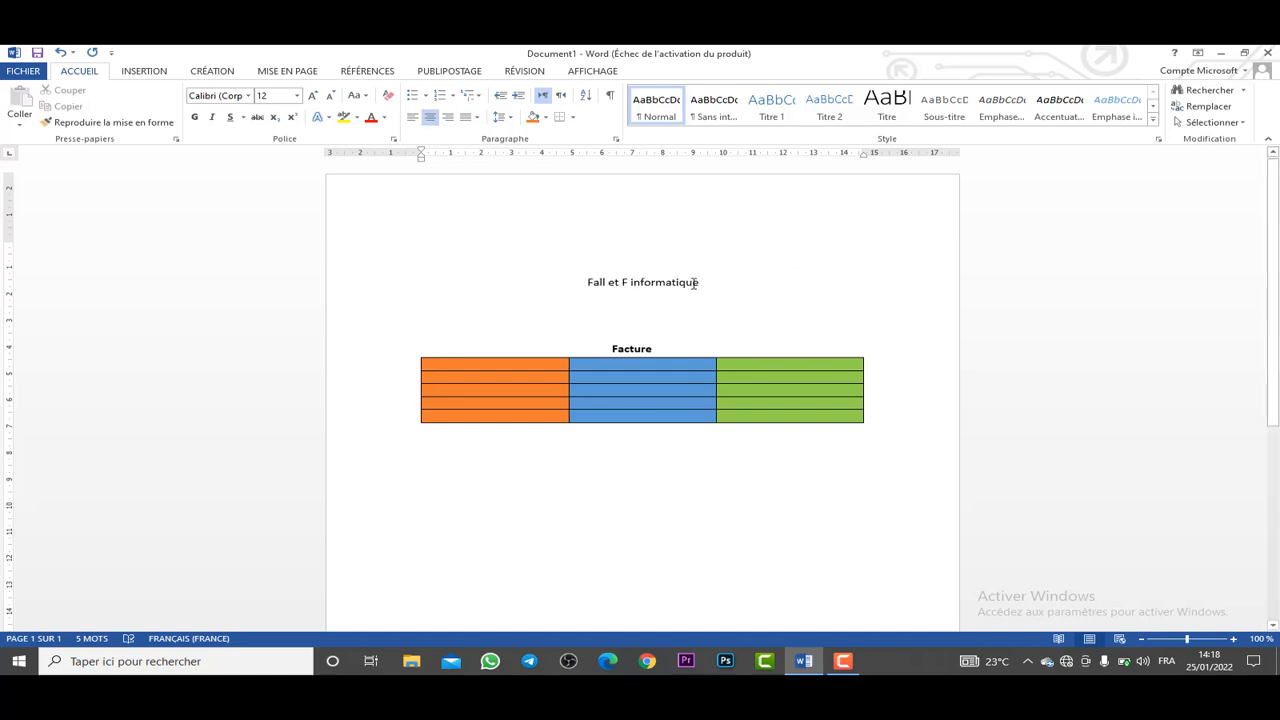
Right-align the company name line "Fall et F informatique".
left_click_drag(700, 283, 631, 285)
left_click(627, 288)
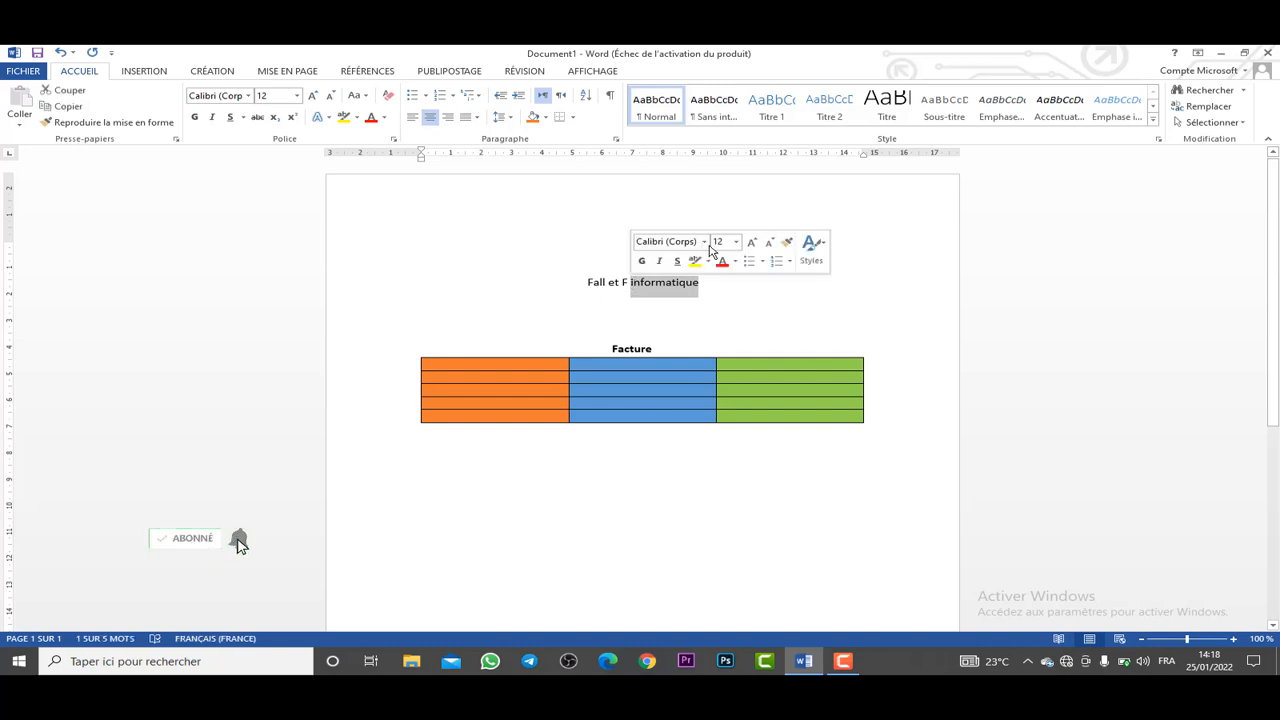
left_click(456, 118)
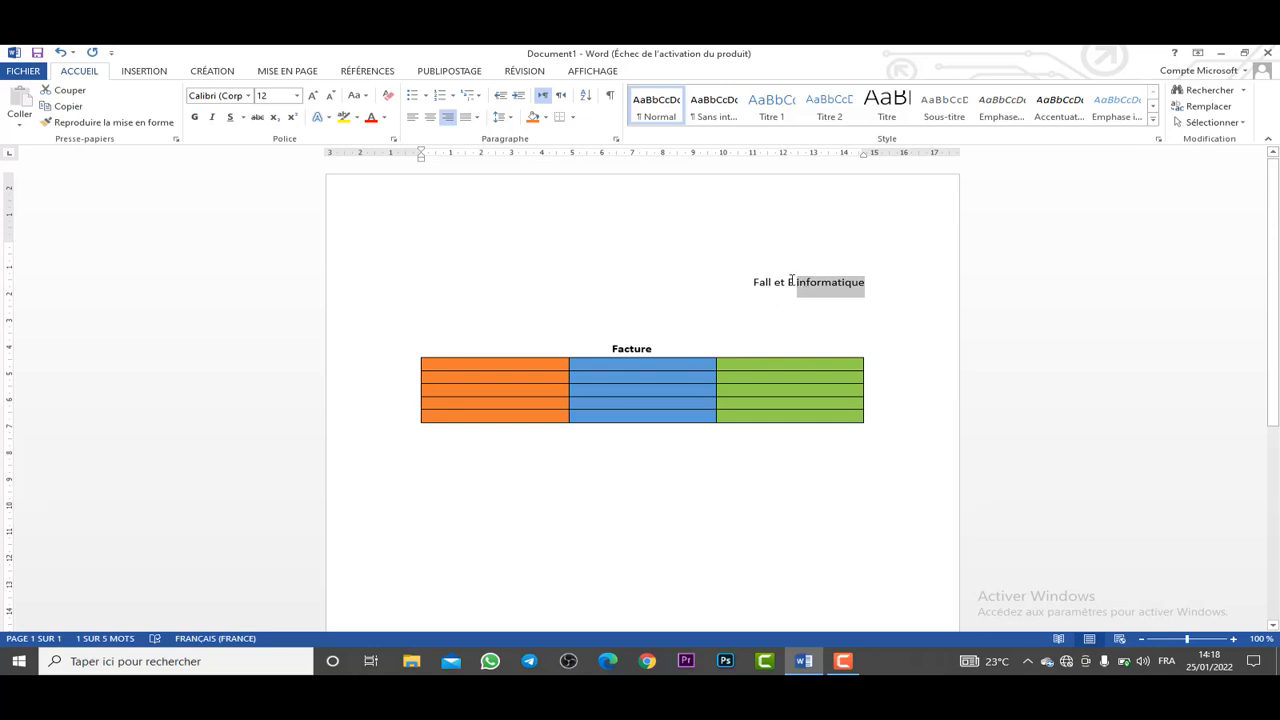
Centre the company name line "Fall et F informatique".
mouse_move(789, 284)
left_mouse_down()
mouse_move(754, 287)
mouse_move(799, 289)
left_mouse_up()
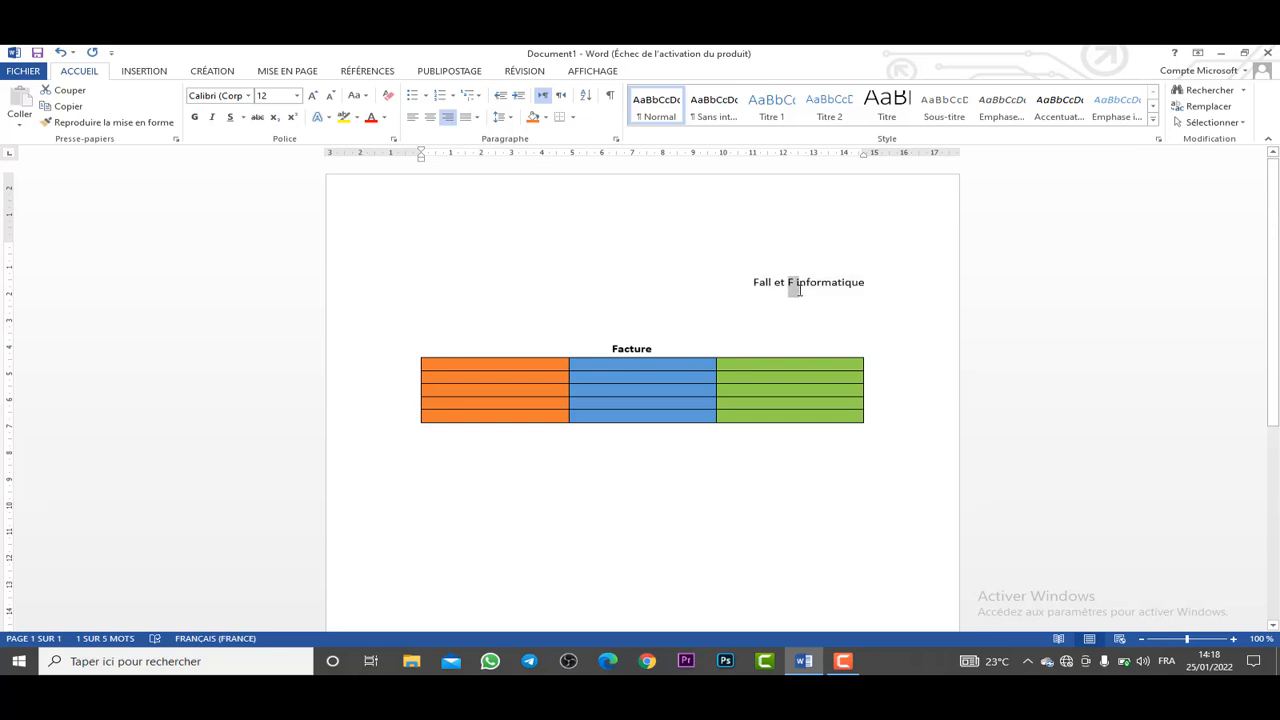
left_click(769, 288)
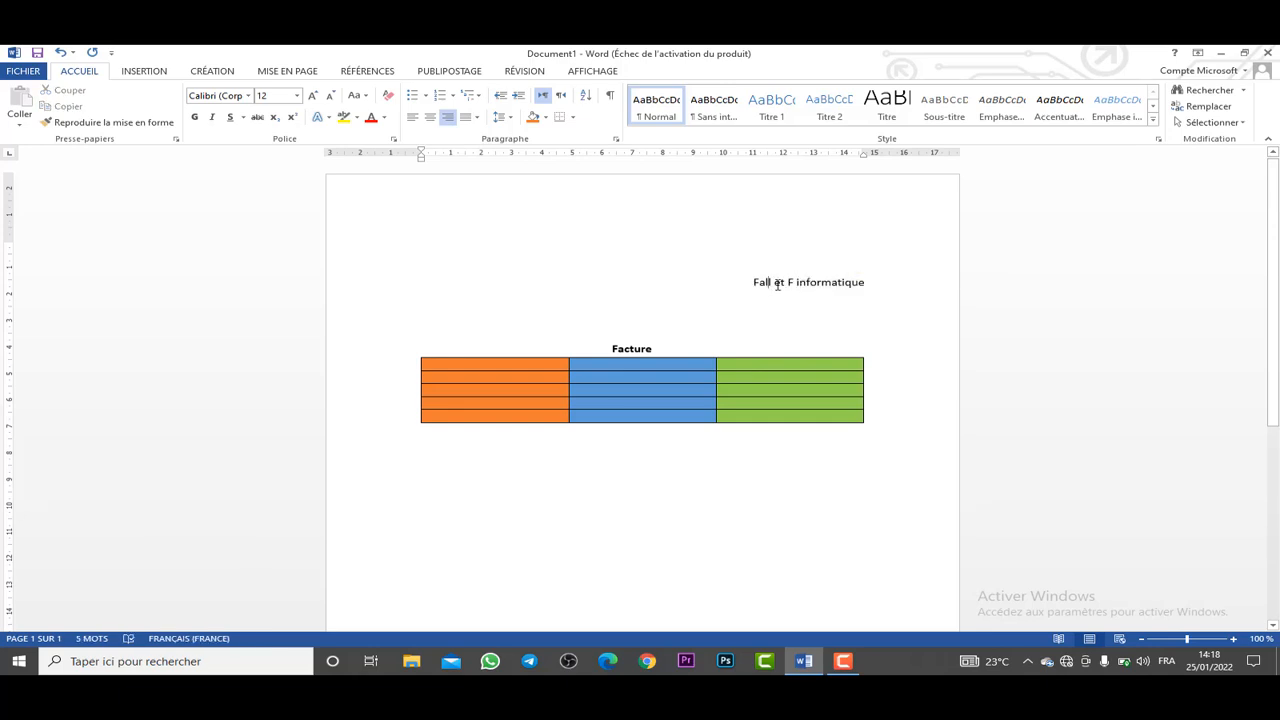
left_click(413, 117)
left_click(432, 118)
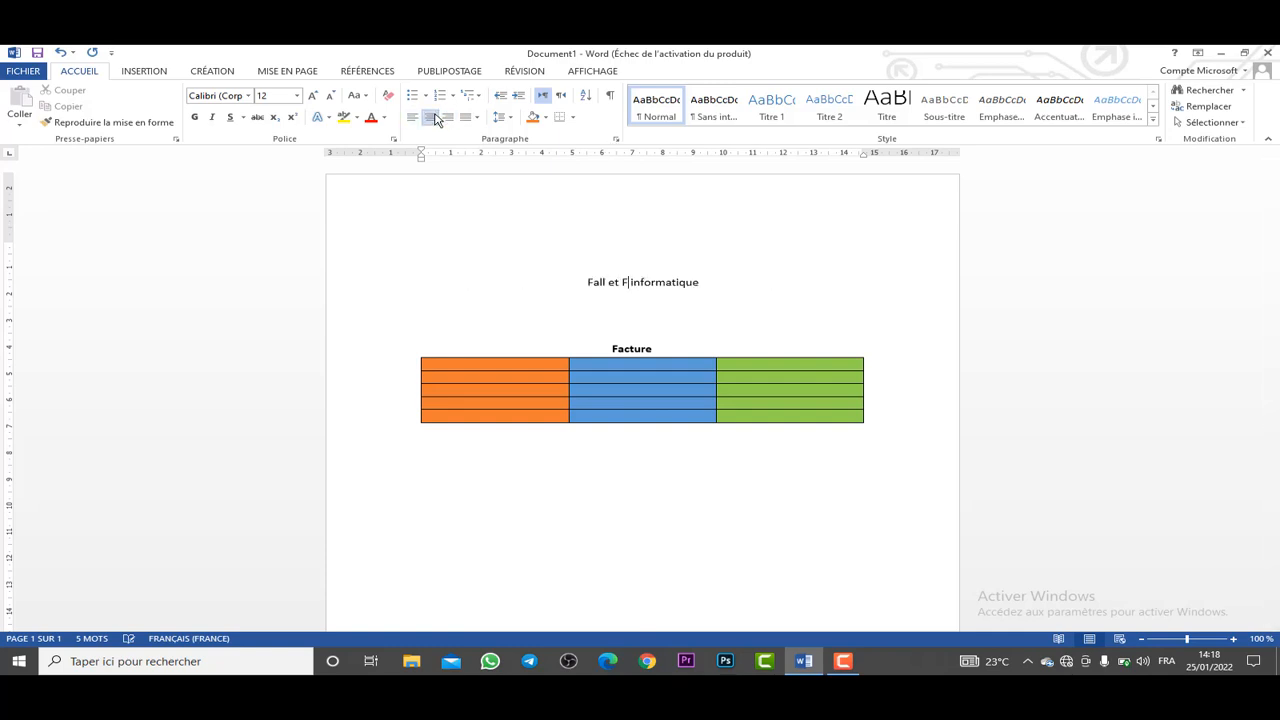
Enter the headings "Quantite" in the orange column and "Prix" in the blue column of the table's first row.
left_click(521, 362)
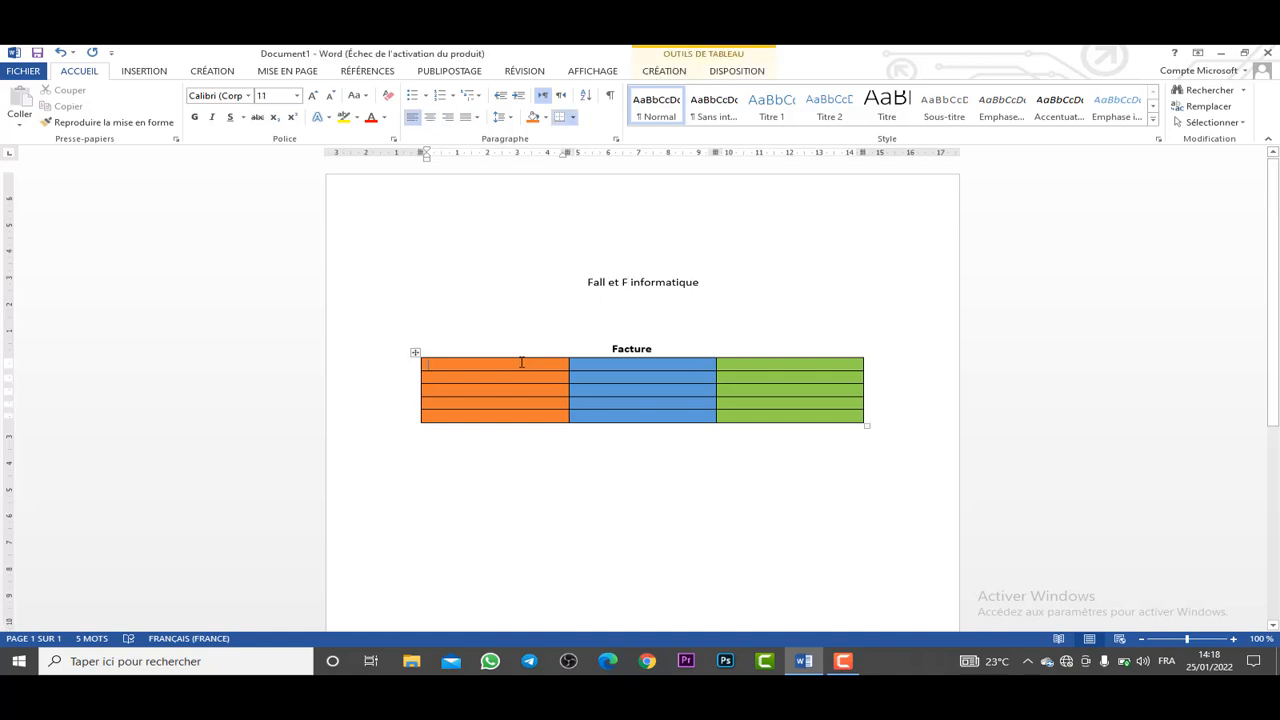
type("Quan")
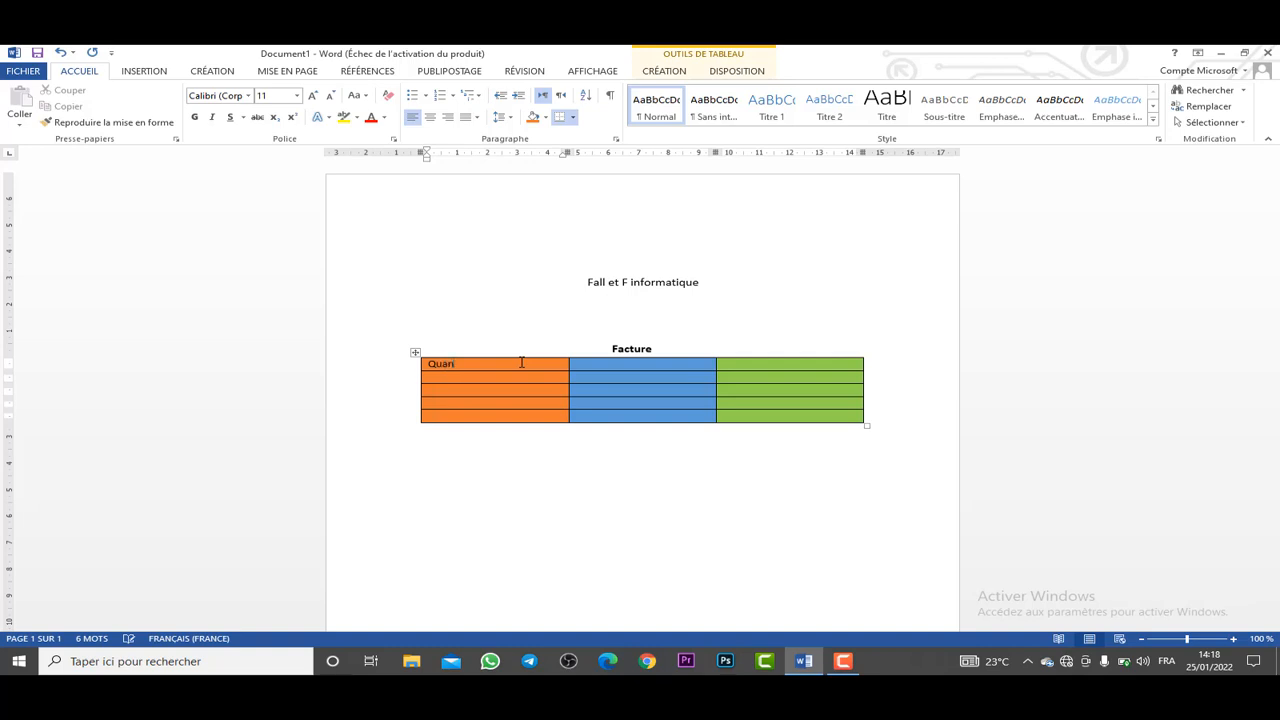
type("tite")
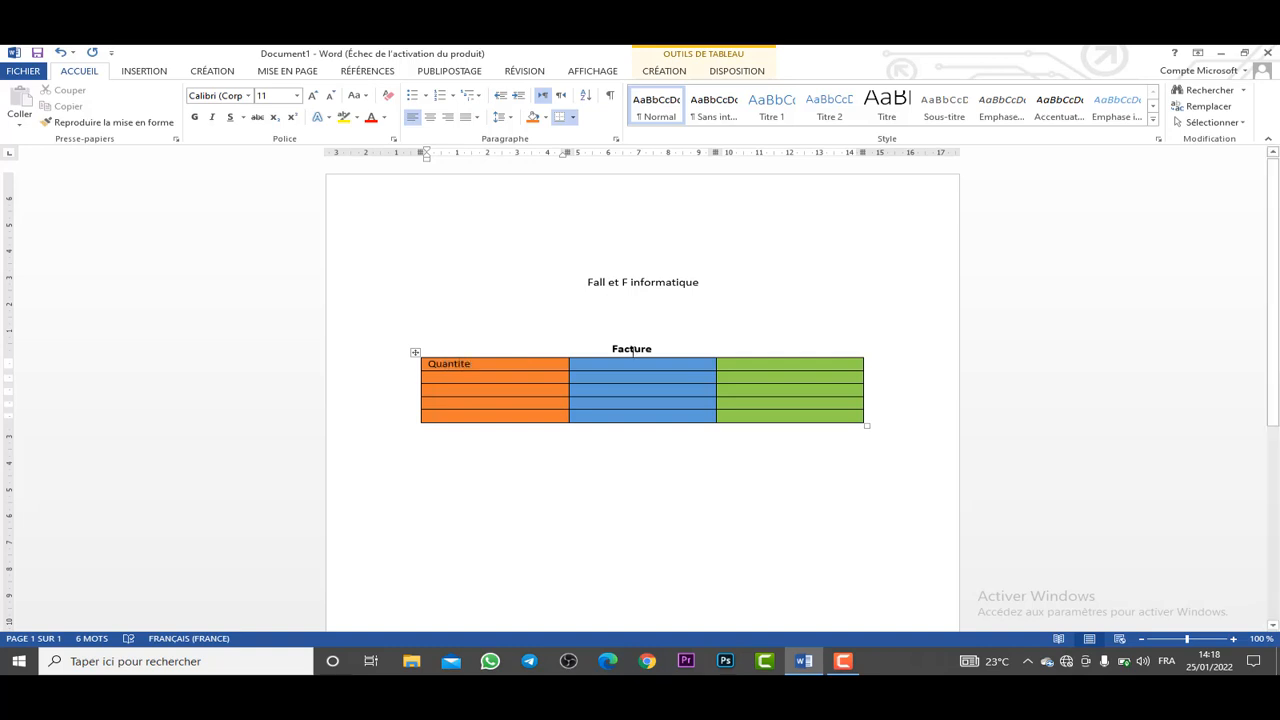
key("Tab")
left_click(764, 344)
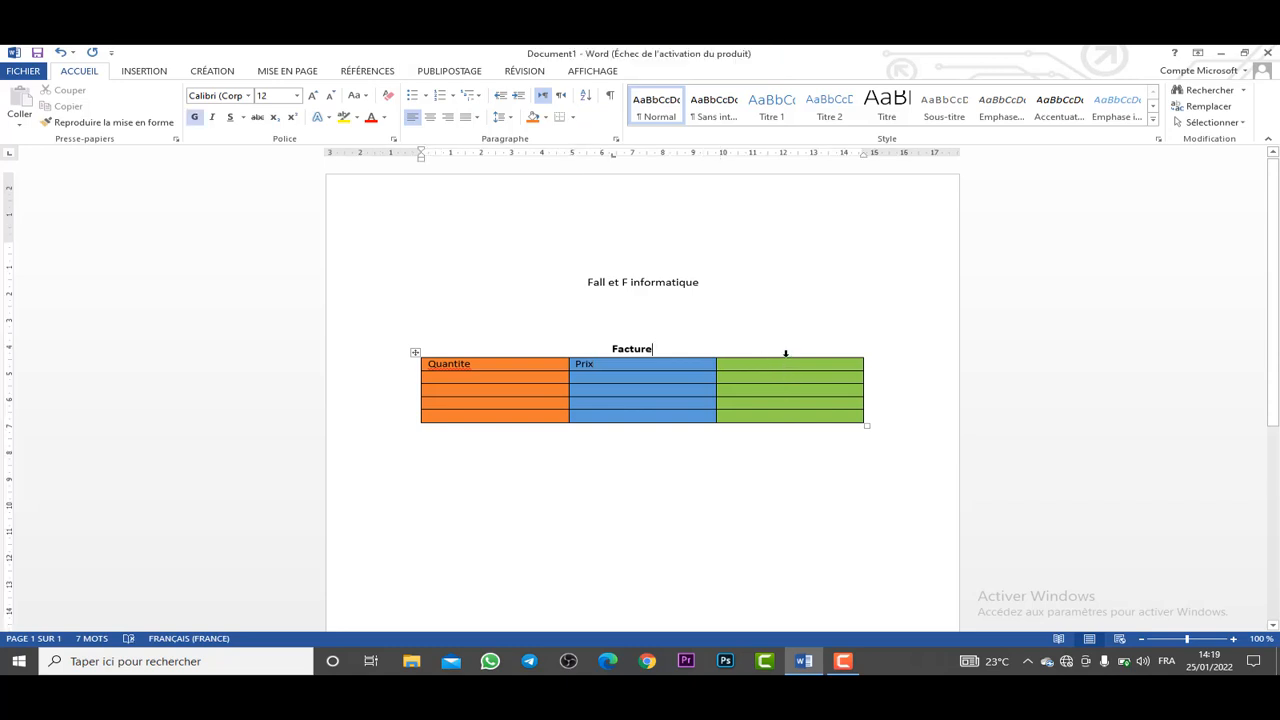
mouse_move(716, 352)
key("Return")
left_click(720, 390)
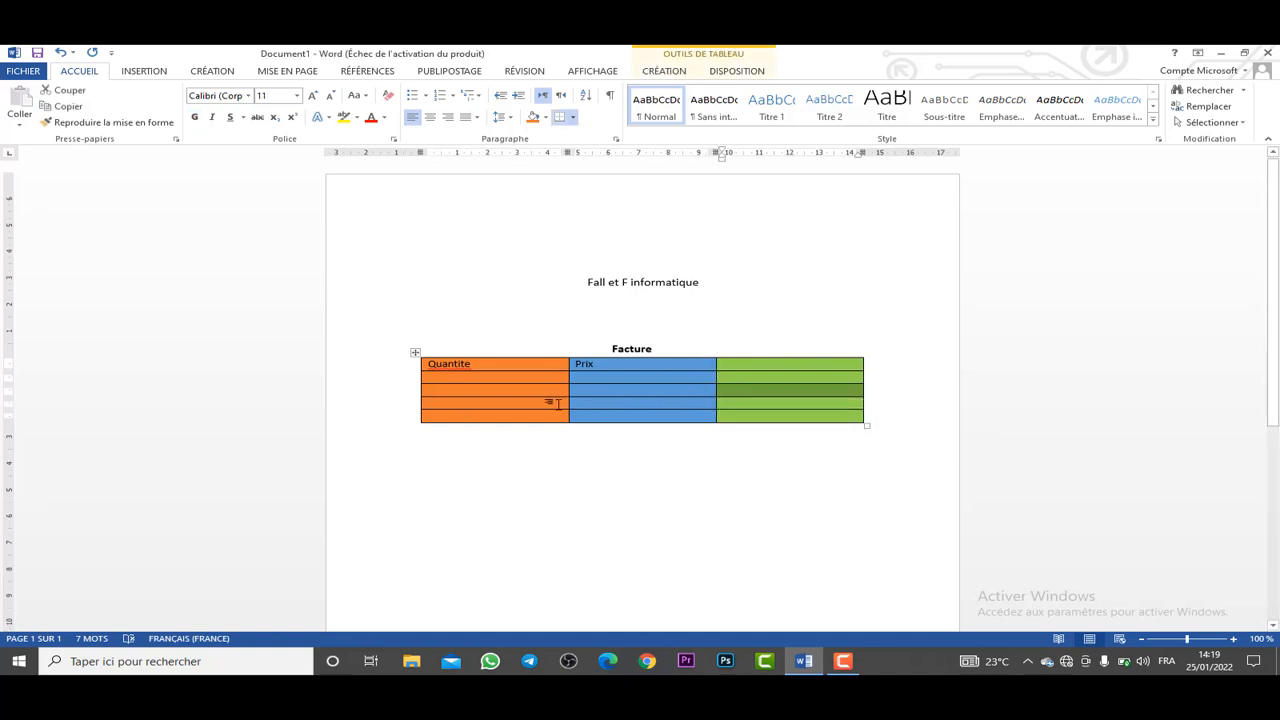
Merge the three cells of the table's bottom row into one.
left_click(421, 418)
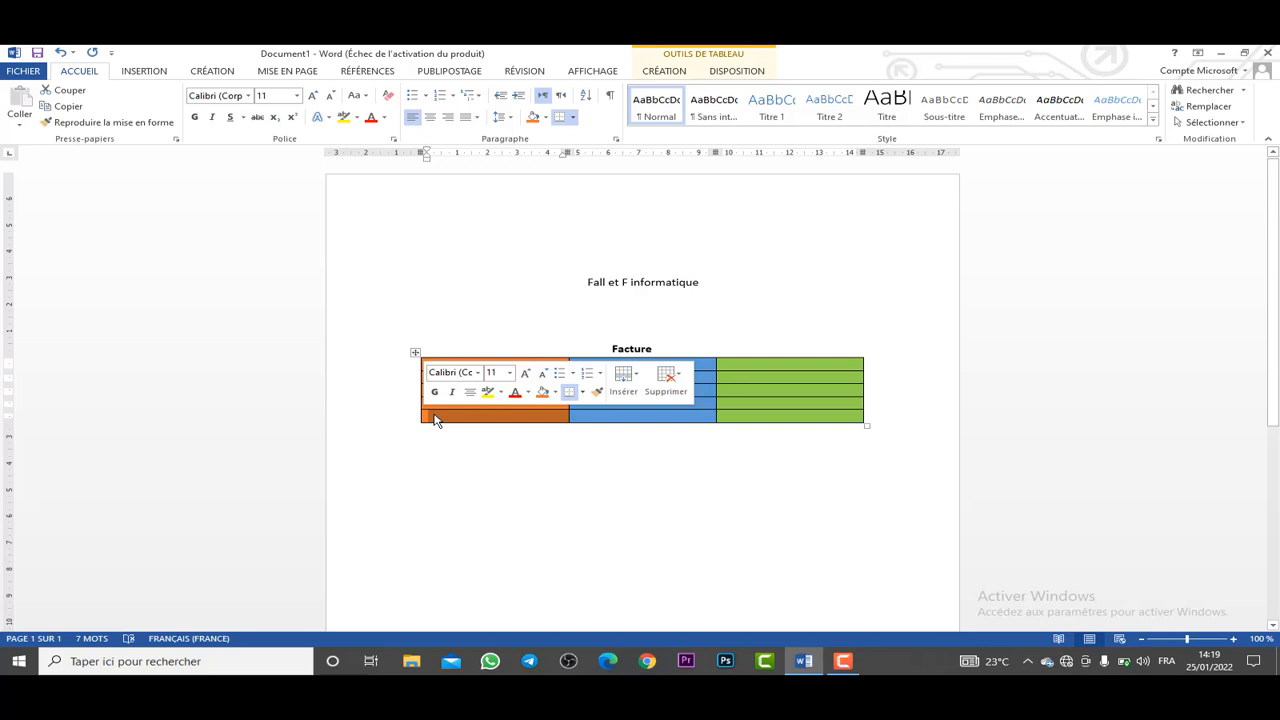
left_click_drag(434, 420, 714, 414)
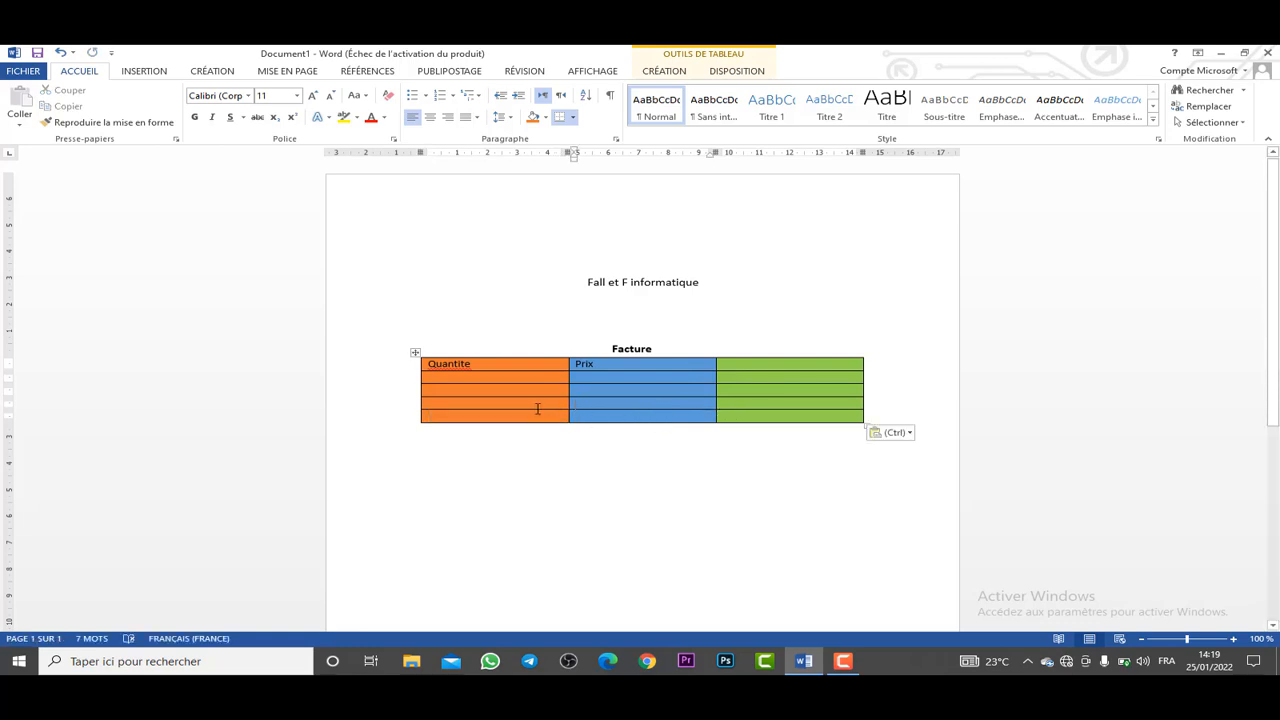
left_click_drag(538, 415, 757, 415)
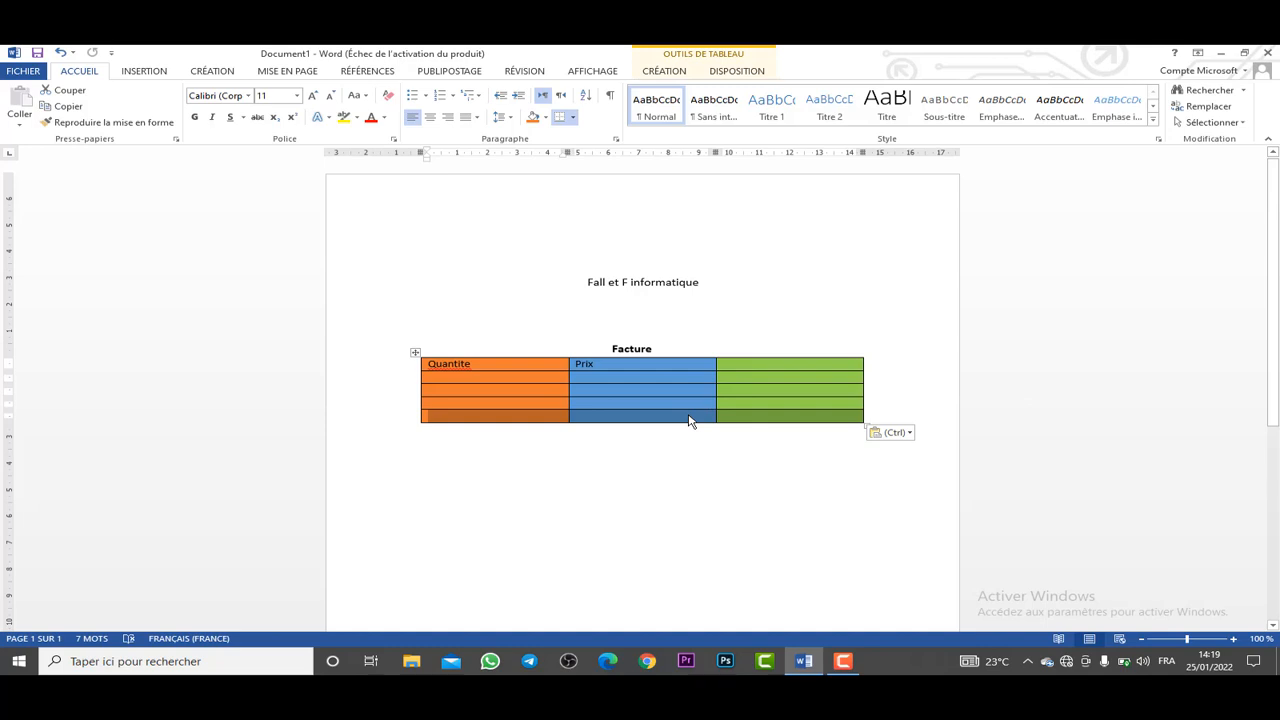
right_click(688, 420)
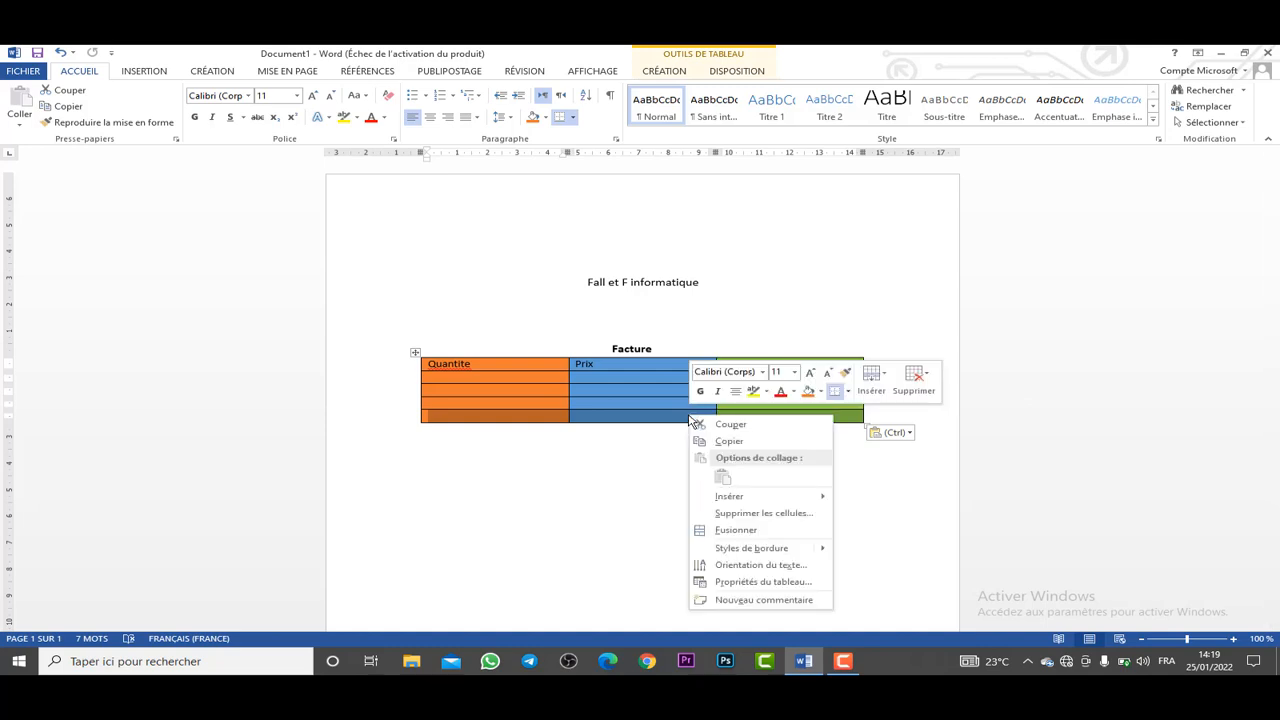
left_click(771, 540)
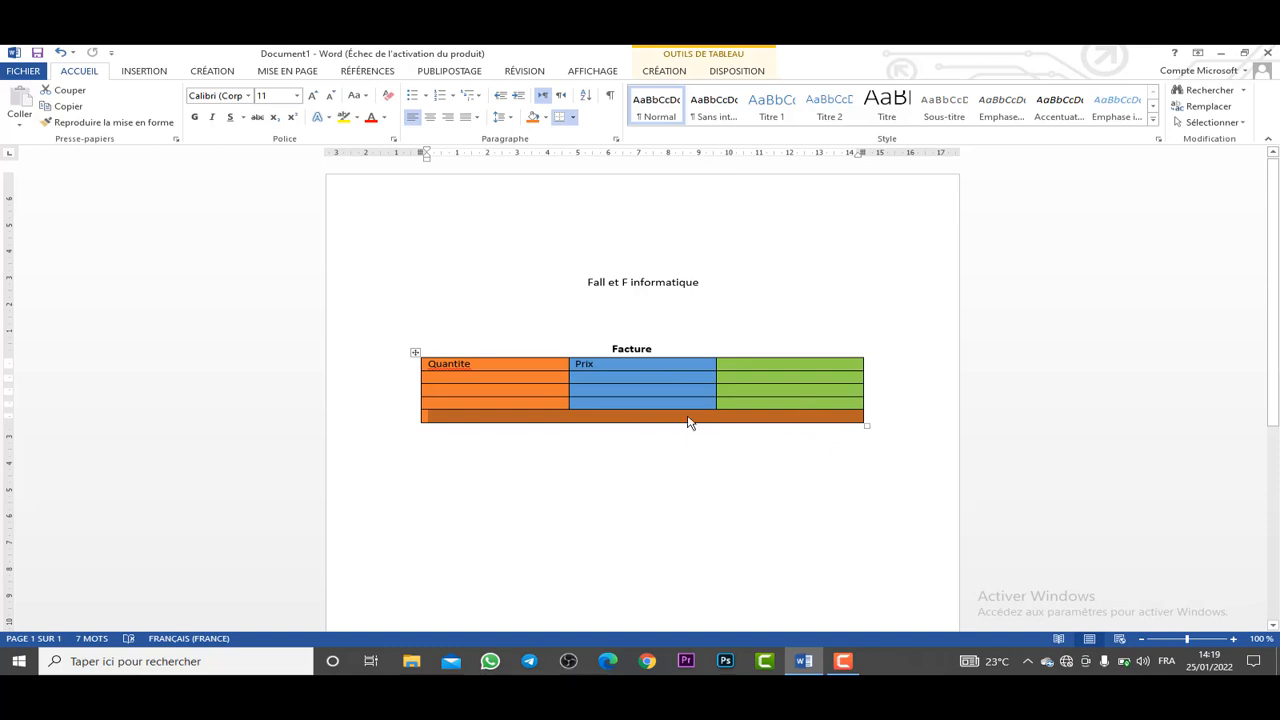
Delete the four green cells of the third column, shifting cells to the left.
left_click(732, 362)
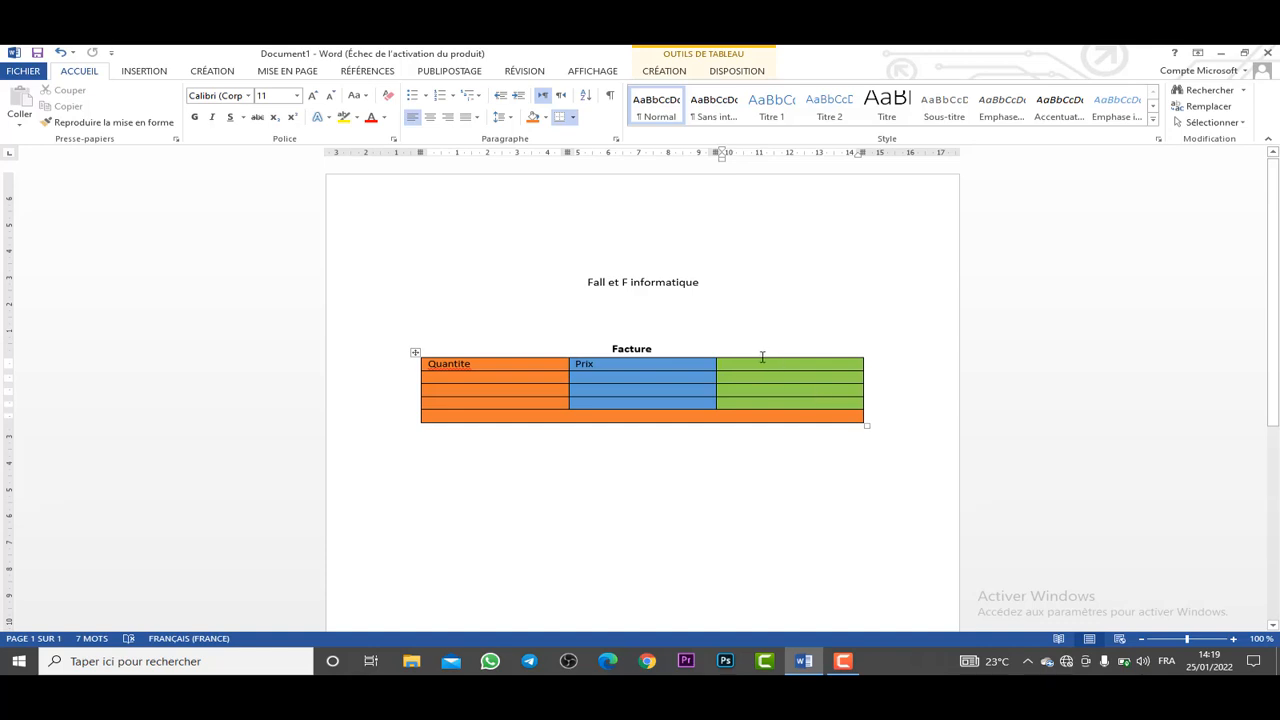
left_click_drag(766, 357, 771, 415)
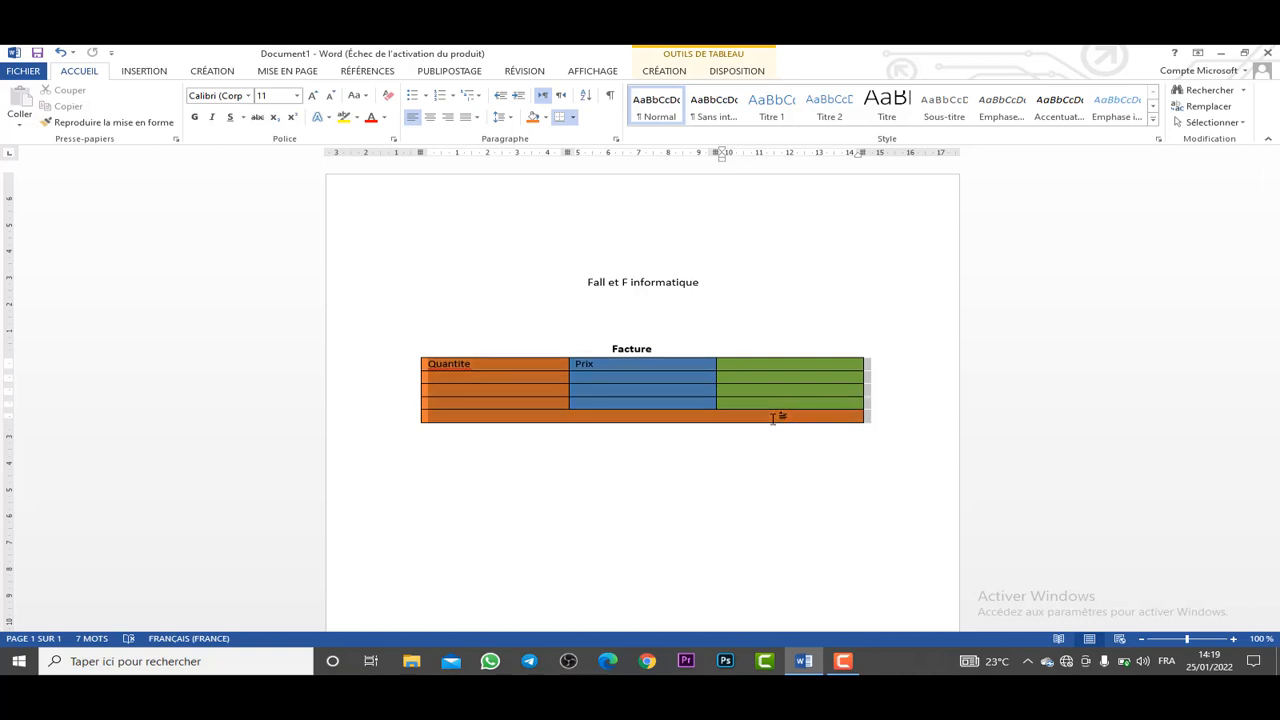
left_click(768, 401)
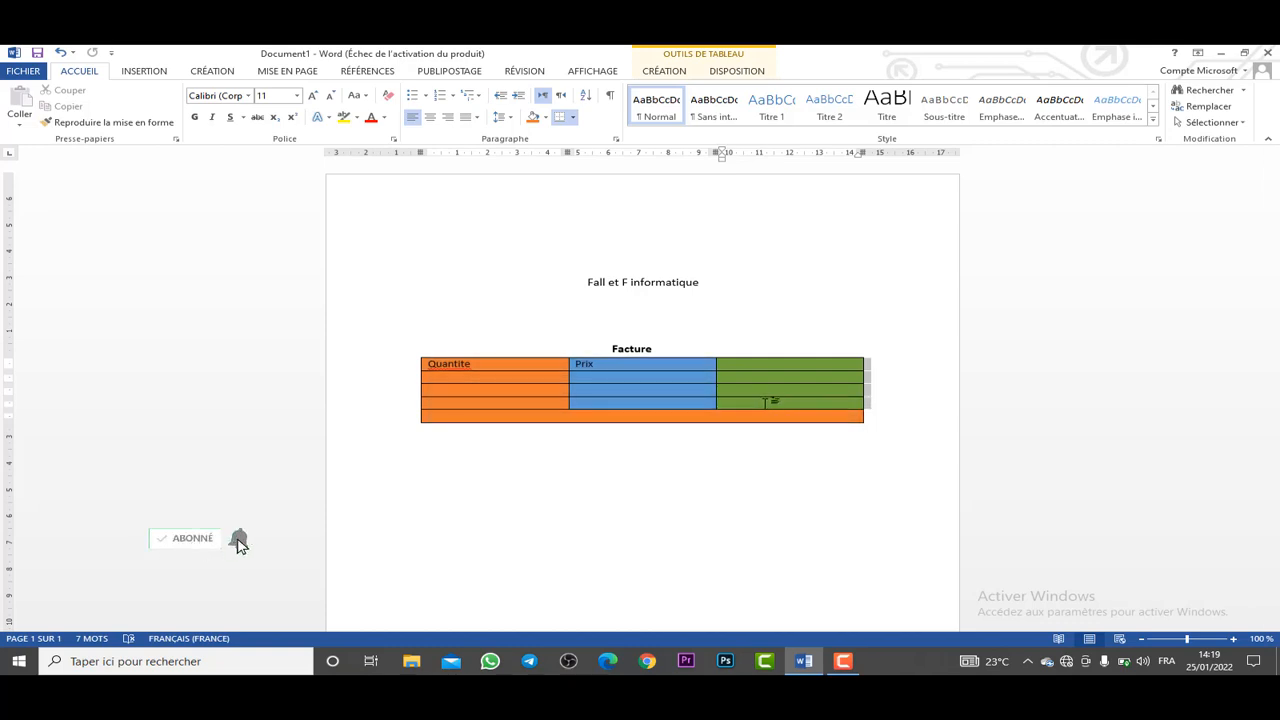
left_click_drag(766, 403, 766, 403)
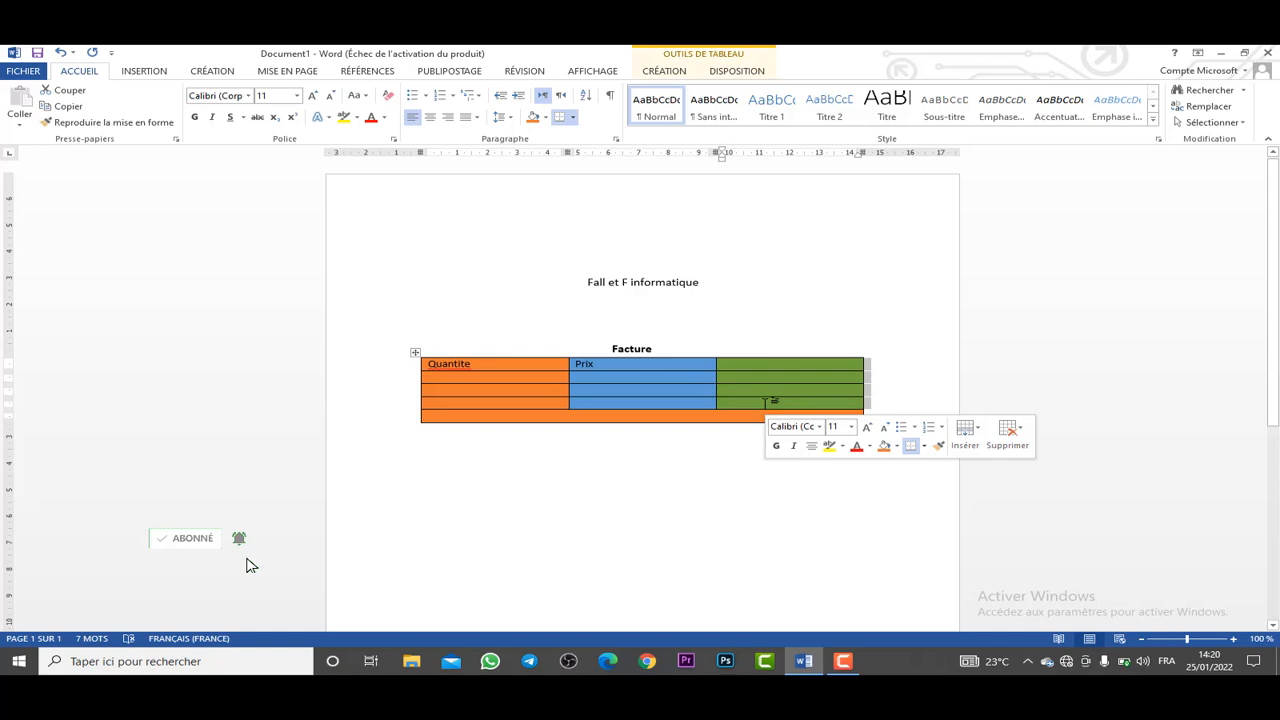
right_click(766, 402)
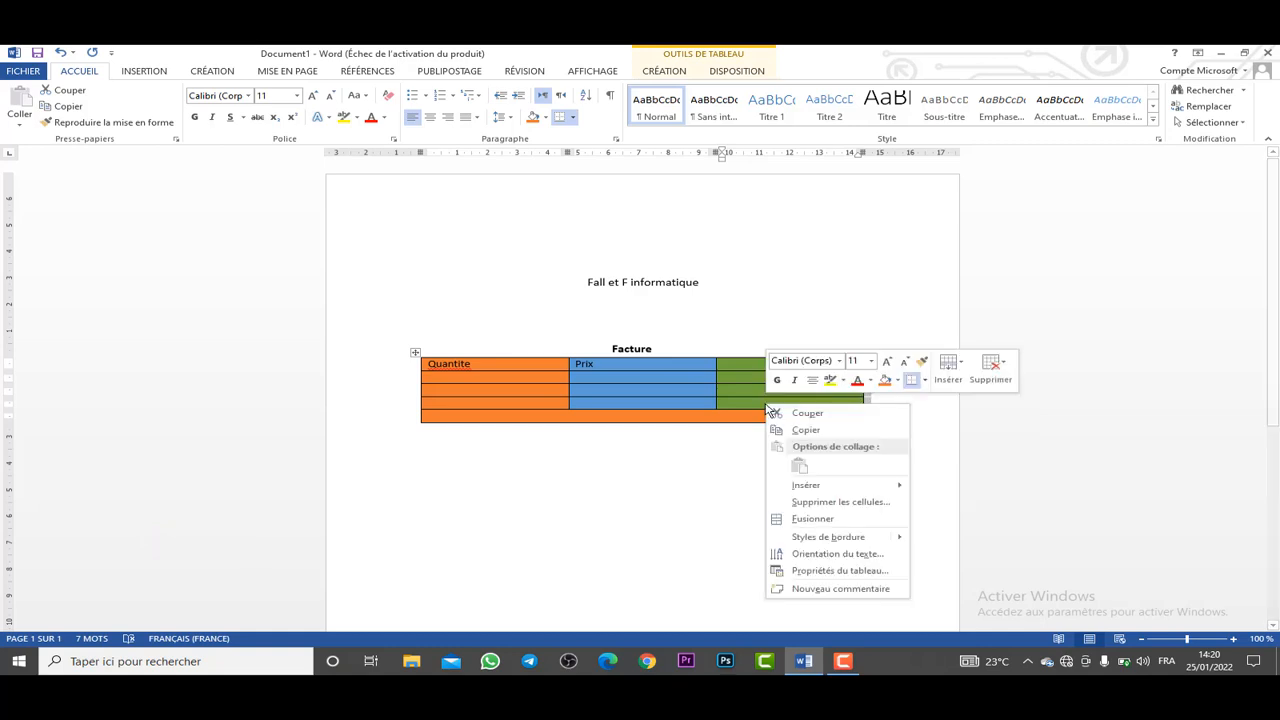
left_click(833, 502)
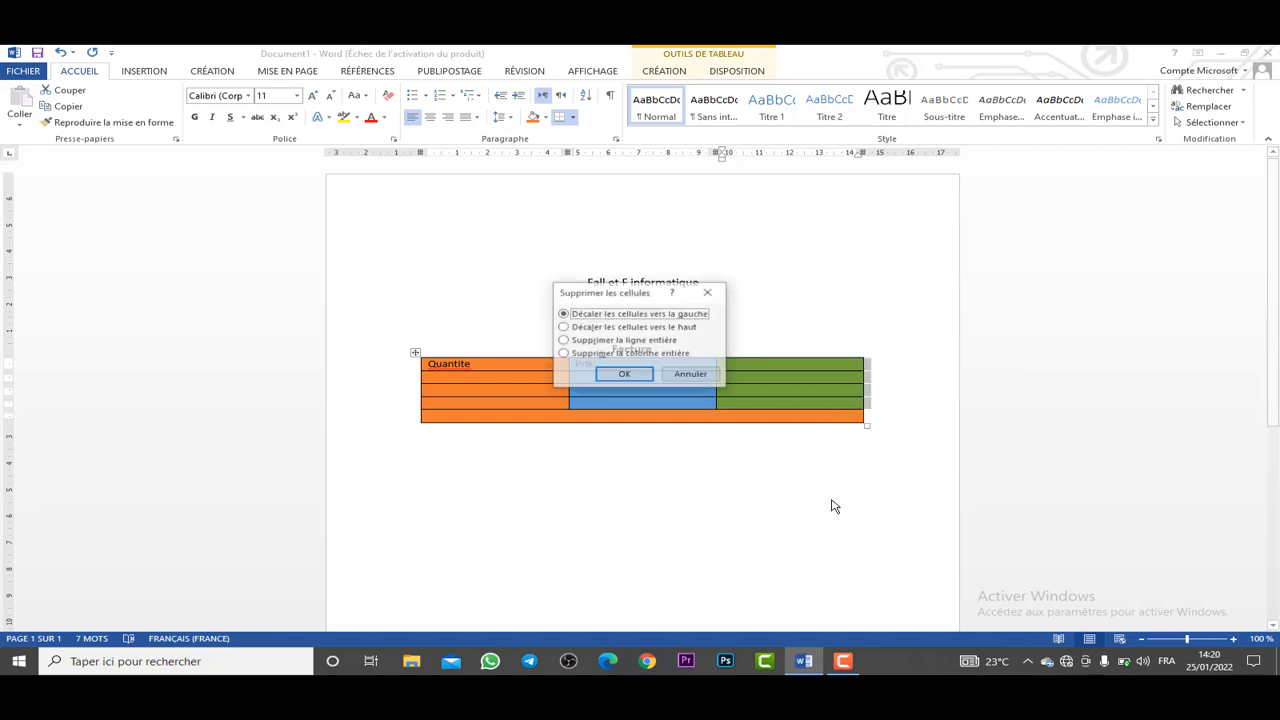
left_click(624, 375)
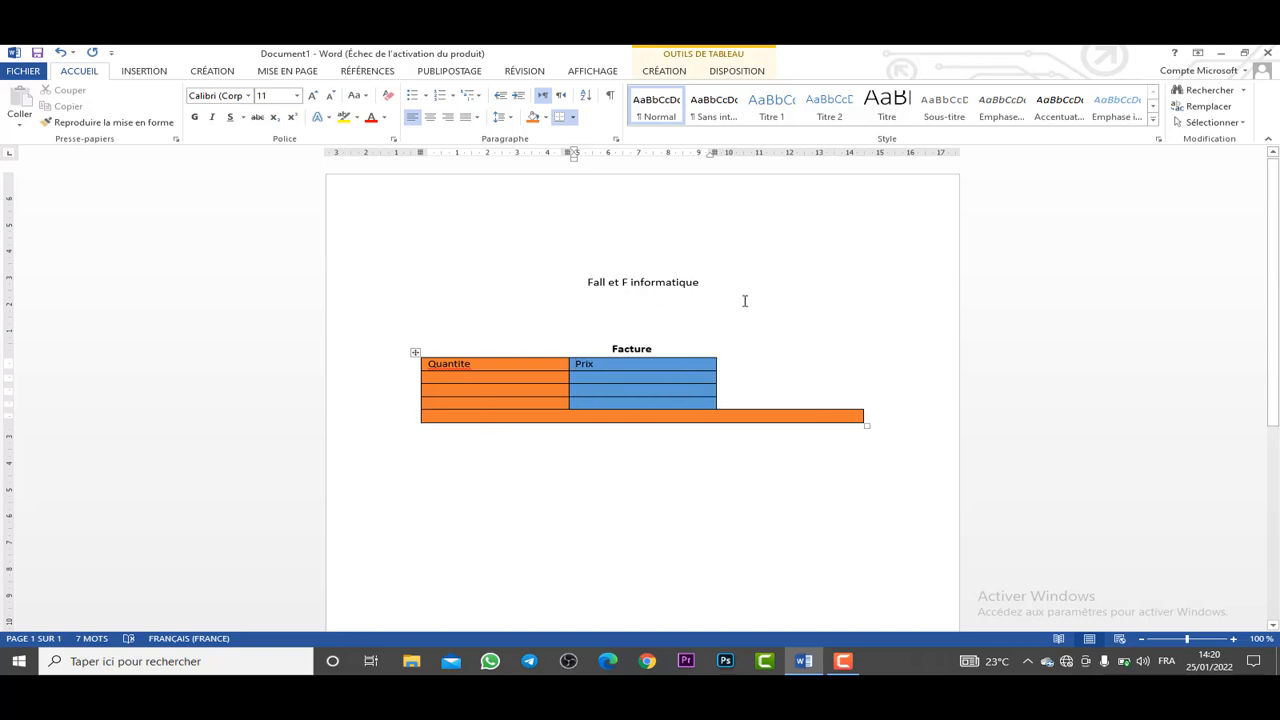
Delete the company name line "Fall et F informatique" entirely.
left_click(703, 282)
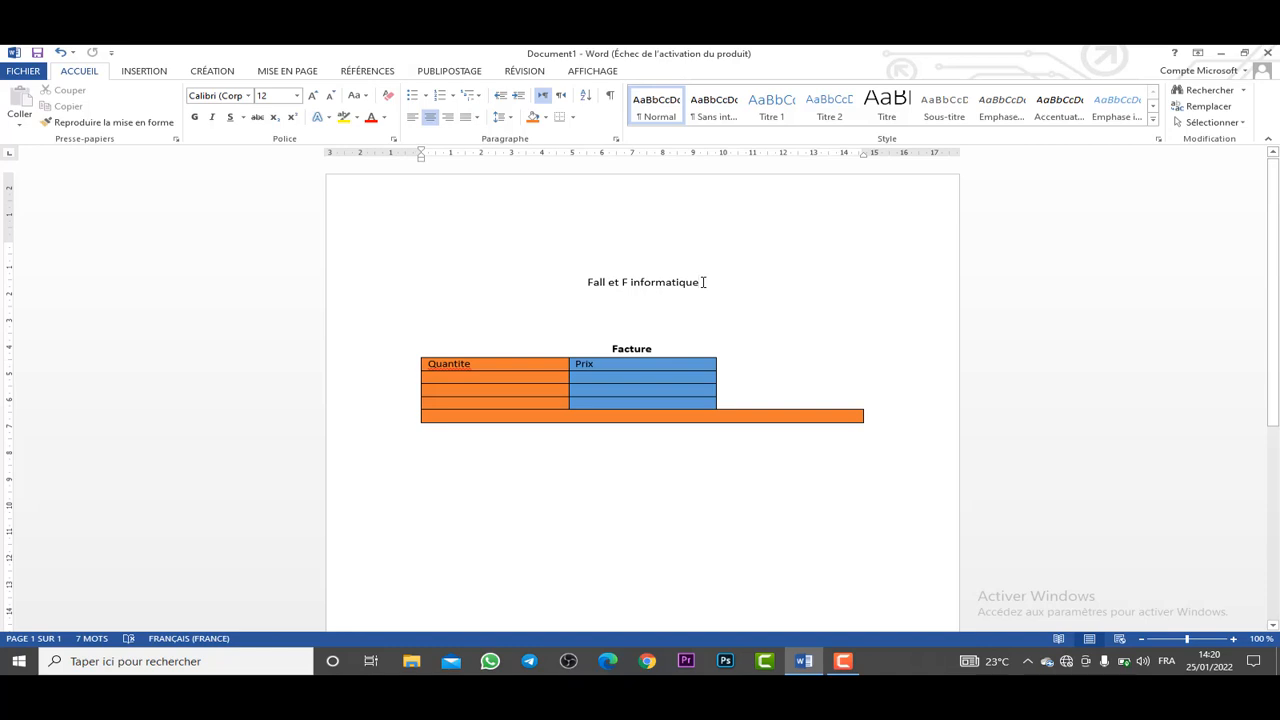
key("BackSpace")
key("BackSpace")
key("BackSpace")
key("BackSpace")
key("BackSpace")
key("BackSpace")
key("BackSpace")
key("BackSpace")
key("BackSpace")
key("BackSpace")
key("BackSpace")
key("BackSpace")
key("BackSpace")
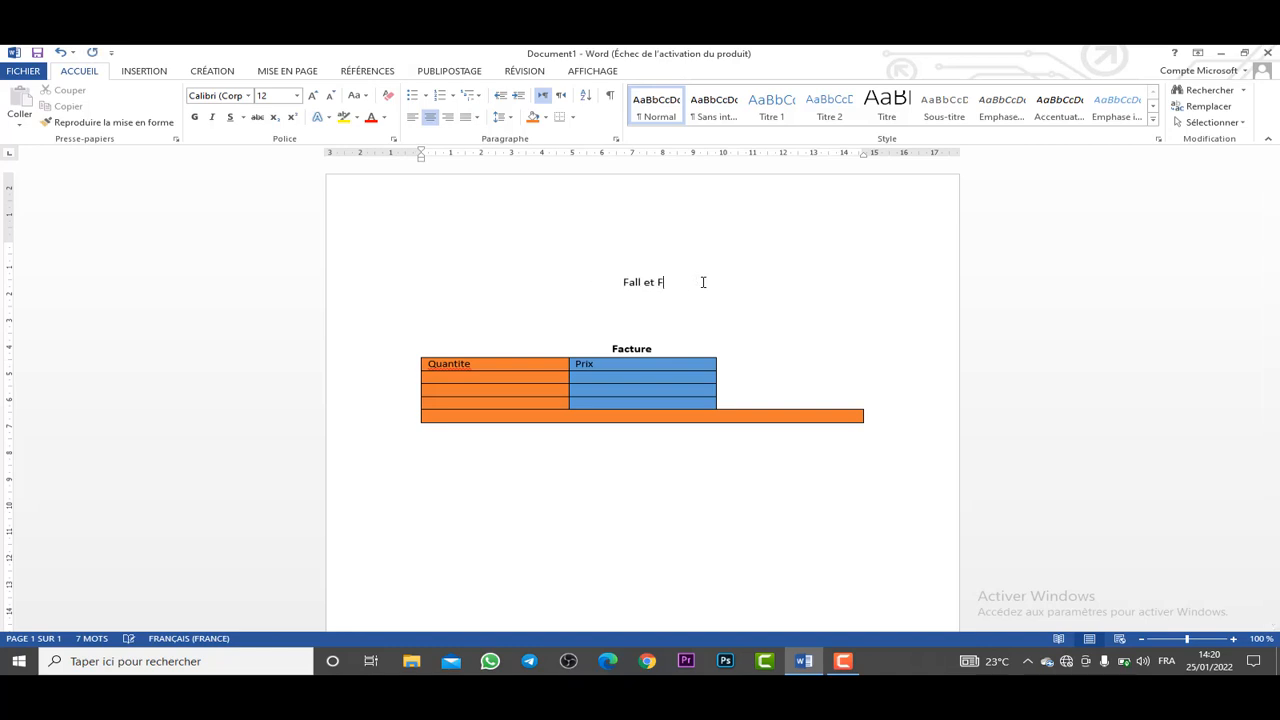
key("BackSpace")
key("BackSpace")
key("BackSpace")
key("BackSpace")
key("BackSpace")
key("BackSpace")
key("BackSpace")
key("BackSpace")
key("BackSpace")
key("BackSpace")
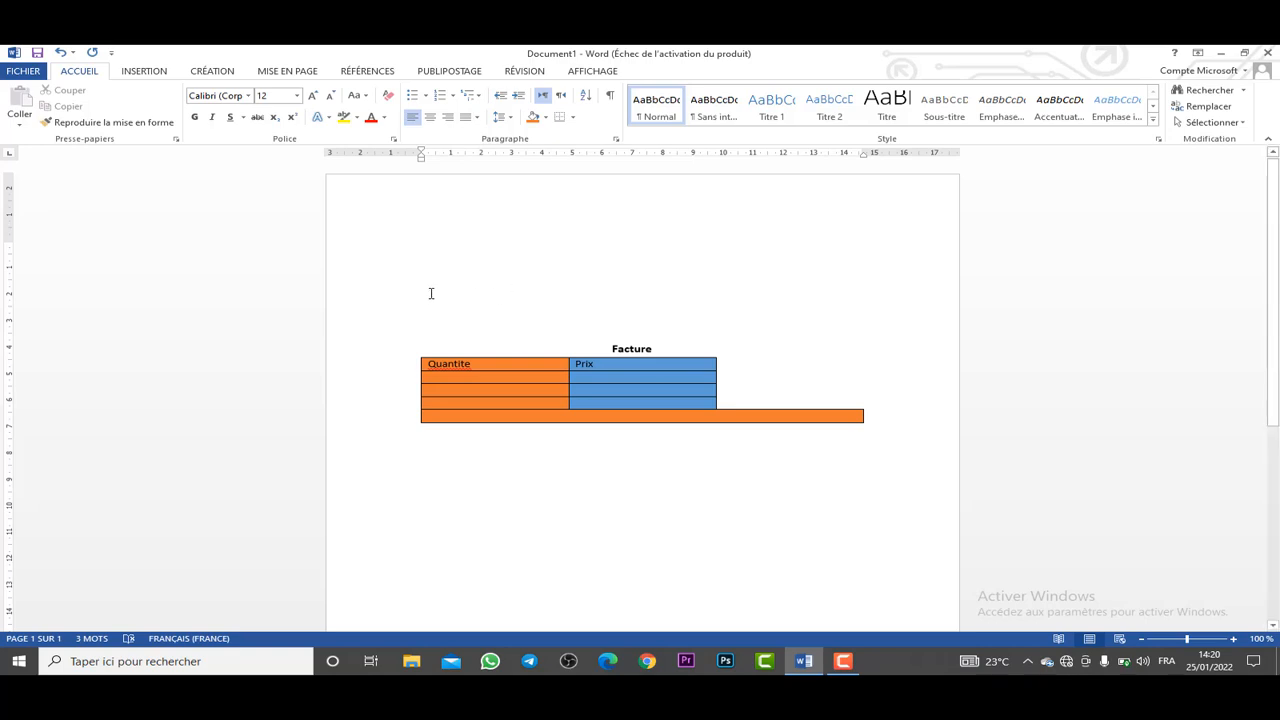
Insert blank lines above the "Facture" title and delete the entire table.
key("Return")
key("Return")
key("Return")
key("Return")
key("Return")
left_click(415, 352)
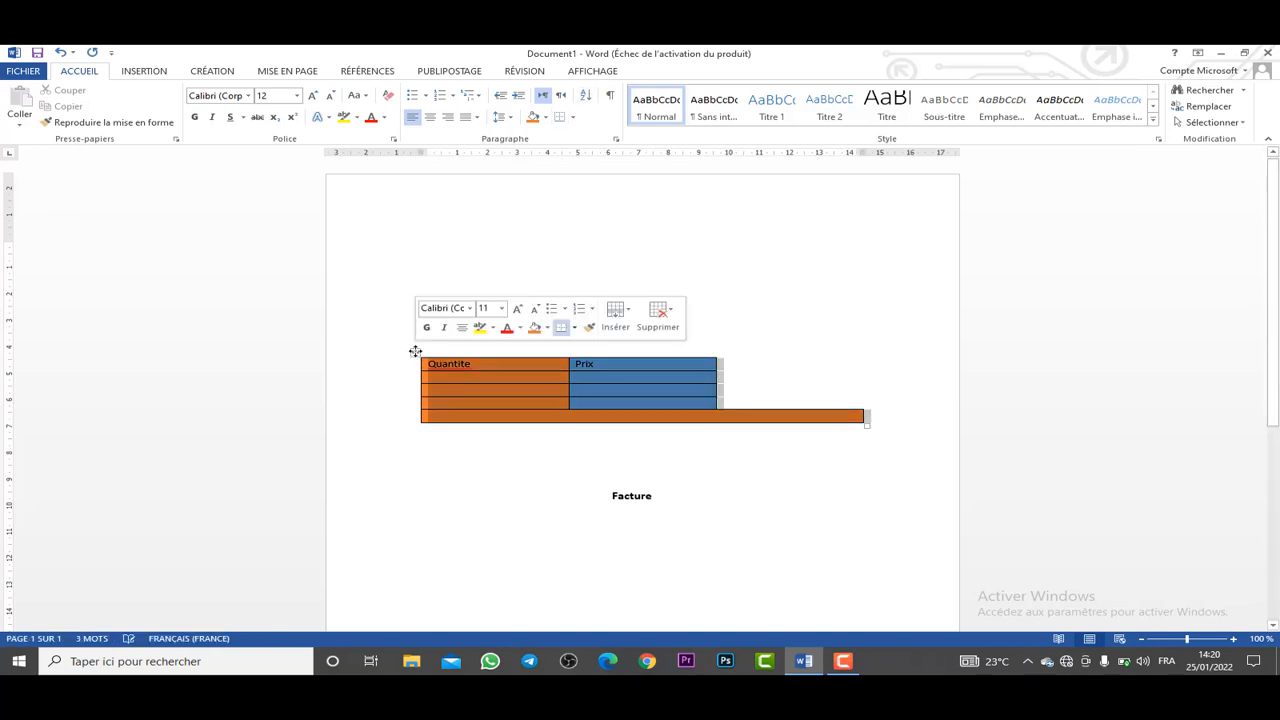
key("BackSpace")
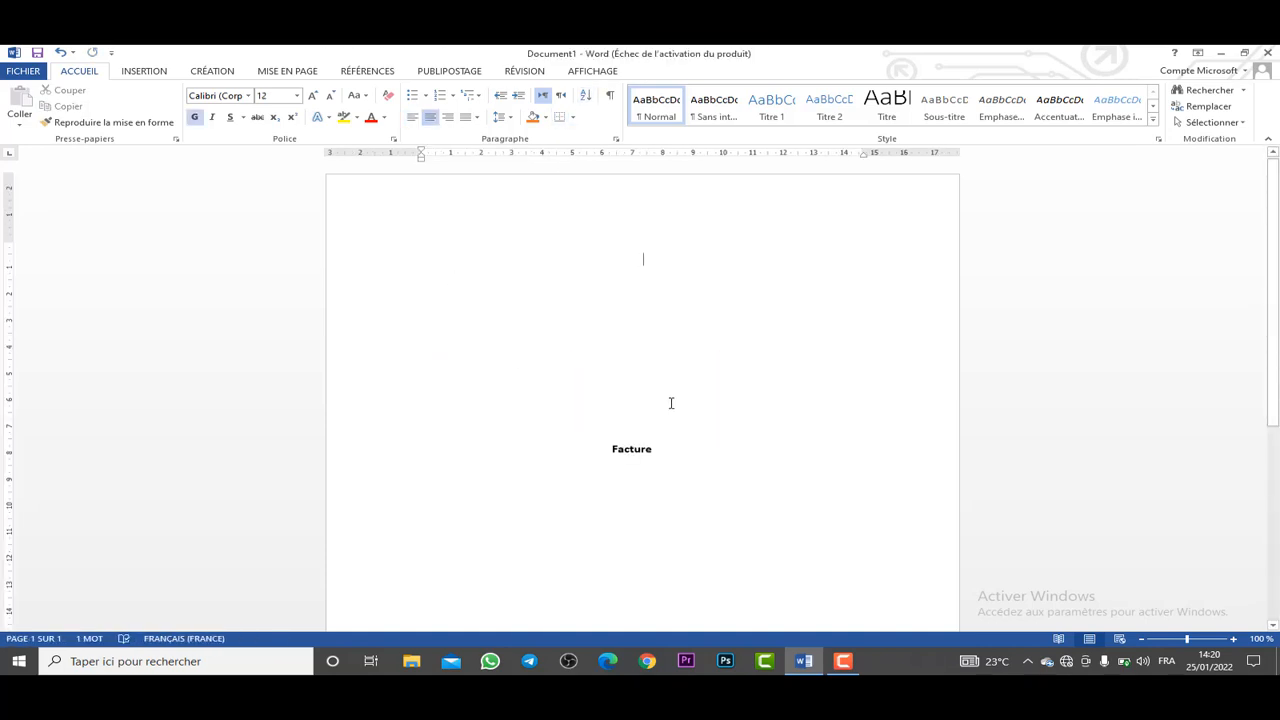
Delete the "Facture" title so the page holds no text.
left_click(669, 447)
key("BackSpace")
key("BackSpace")
key("BackSpace")
key("BackSpace")
key("BackSpace")
key("BackSpace")
key("BackSpace")
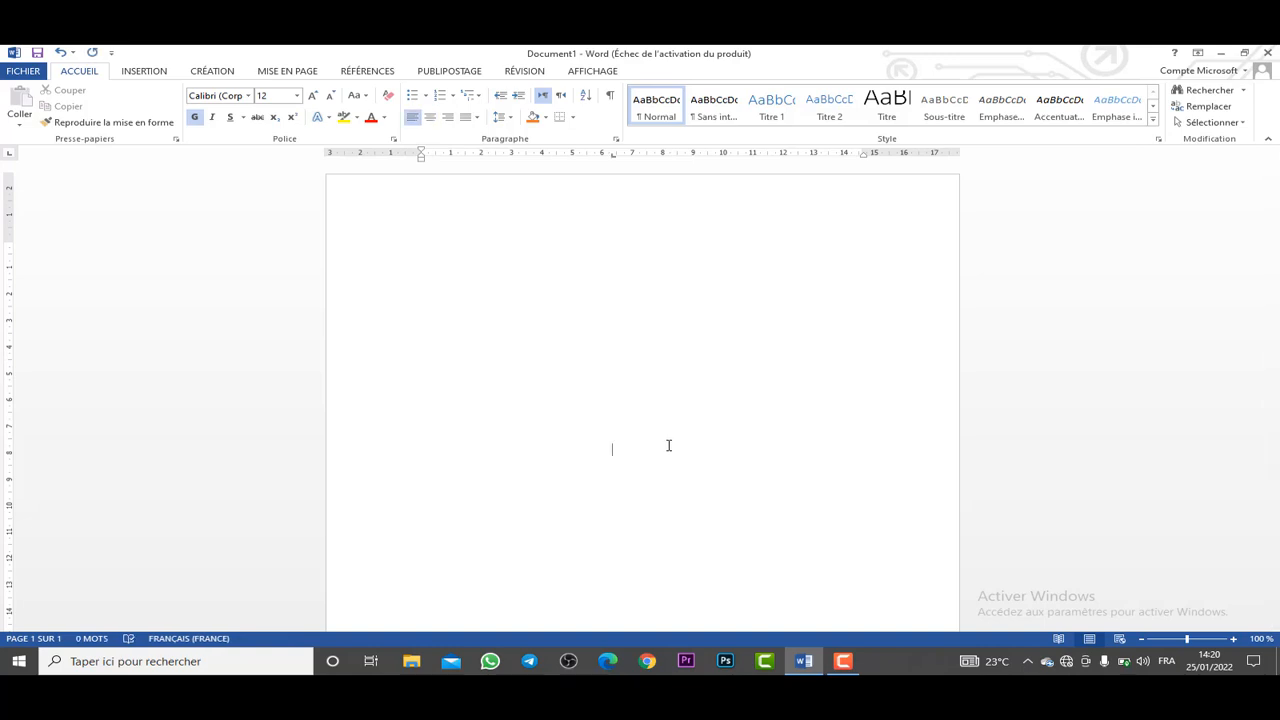
Left-align the first line of the page body and enter "Nom" there, followed by line breaks.
double_click(403, 246)
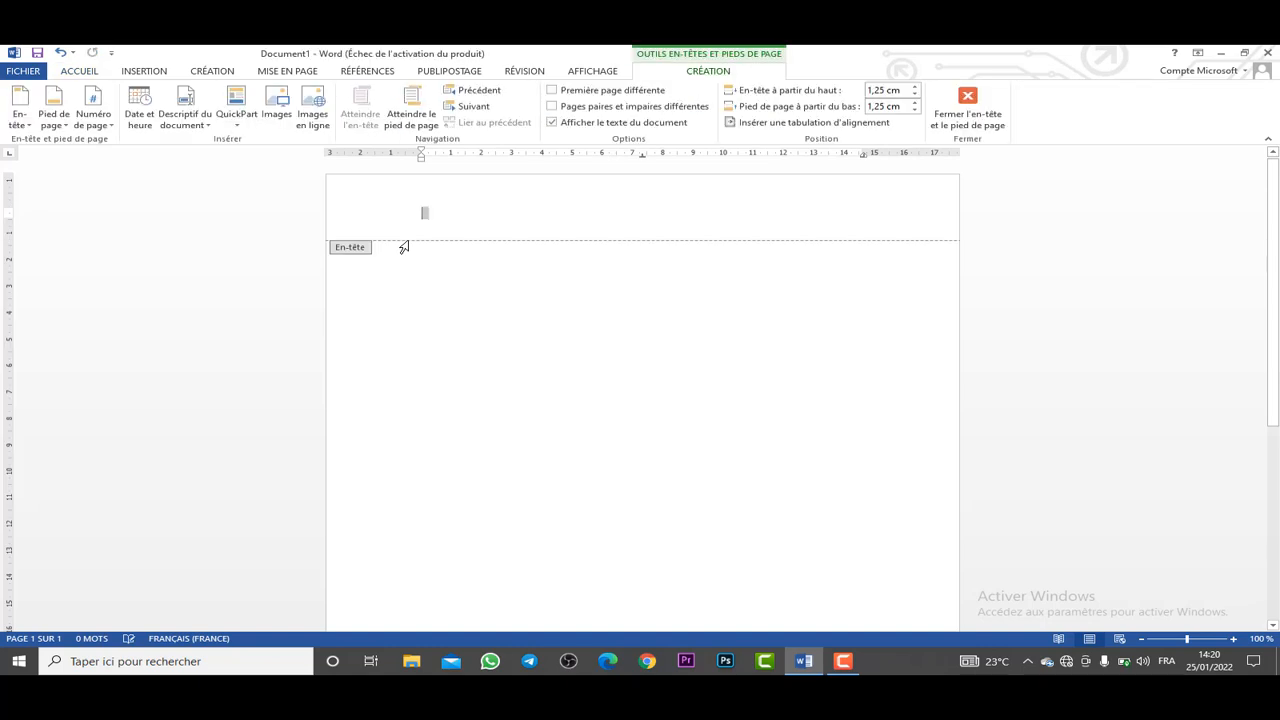
left_click(967, 108)
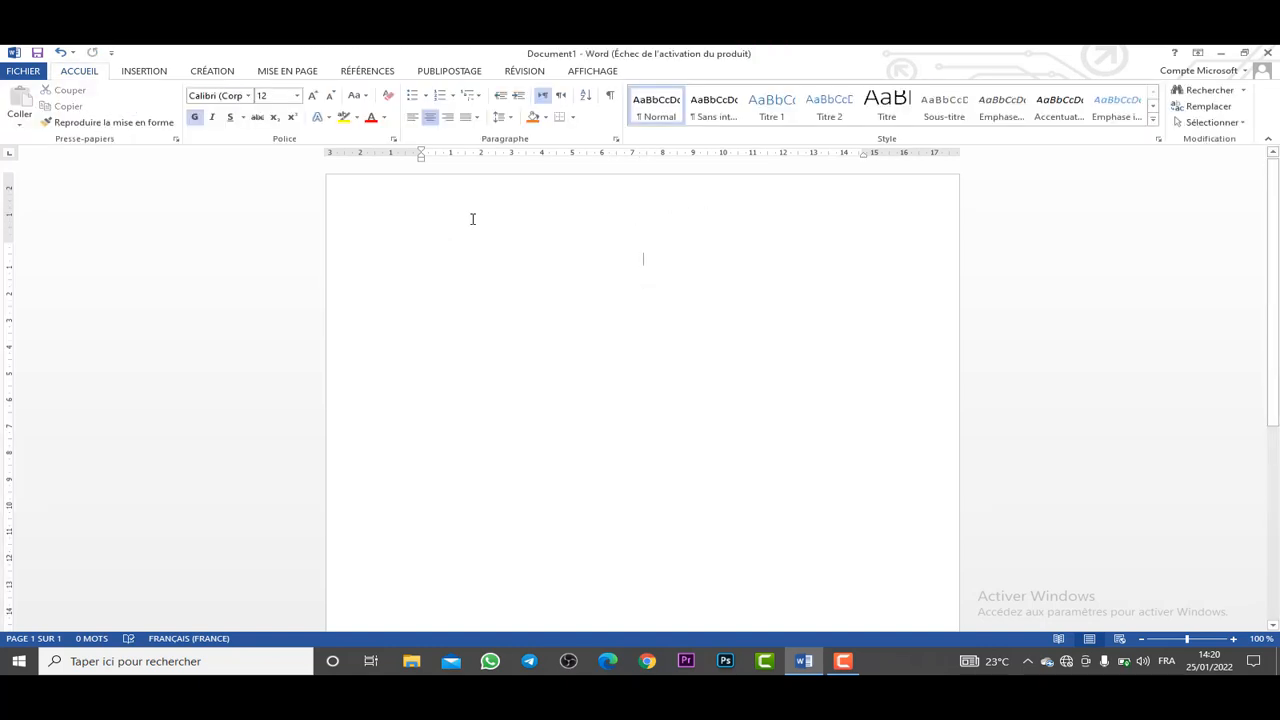
left_click(412, 118)
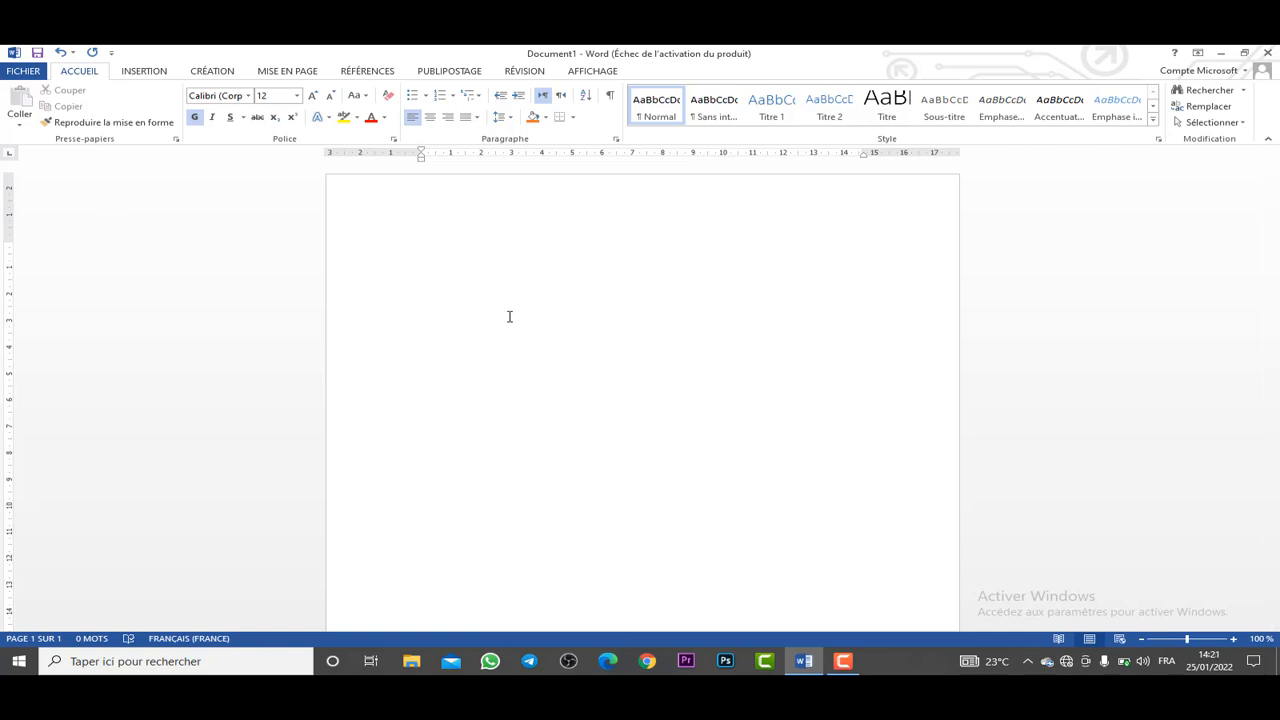
type("Nom")
key("Return")
Add the centred bold title "Facture" below the "Nom" line.
left_click(433, 118)
type("F")
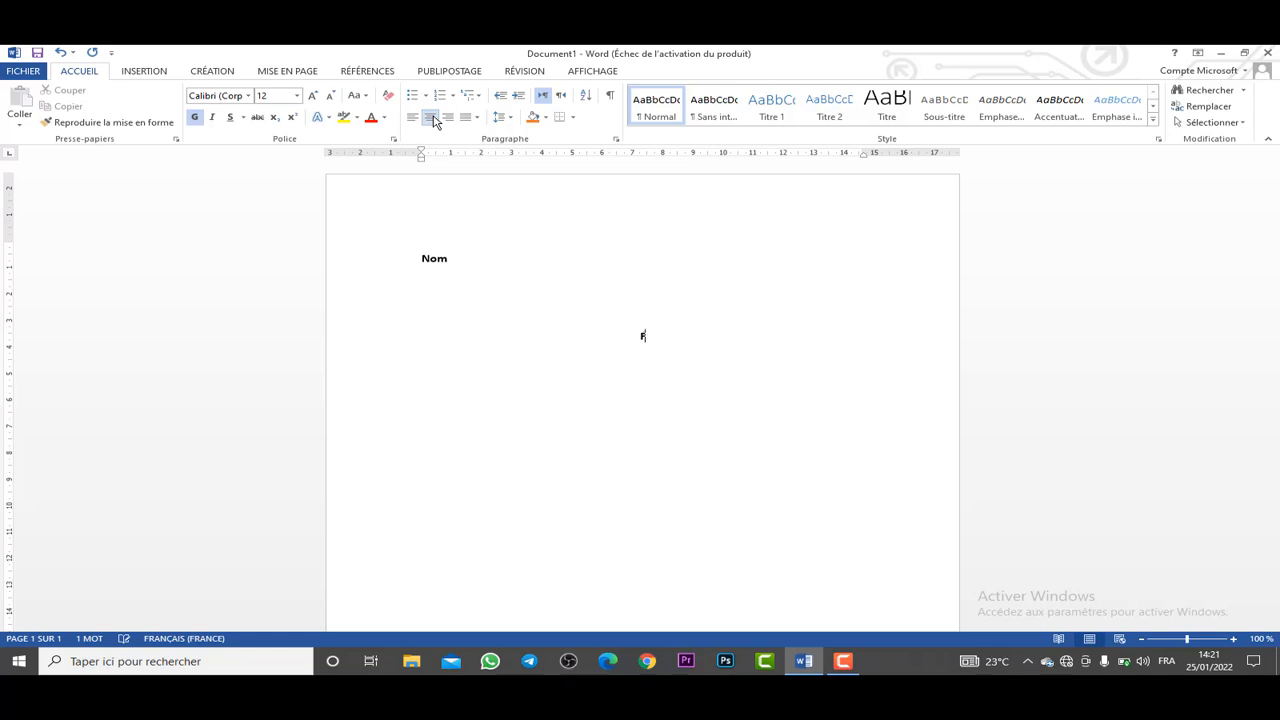
type("acture")
Insert a five-column table under the "Facture" title and add a row beneath its first row.
left_click(145, 72)
left_click(134, 105)
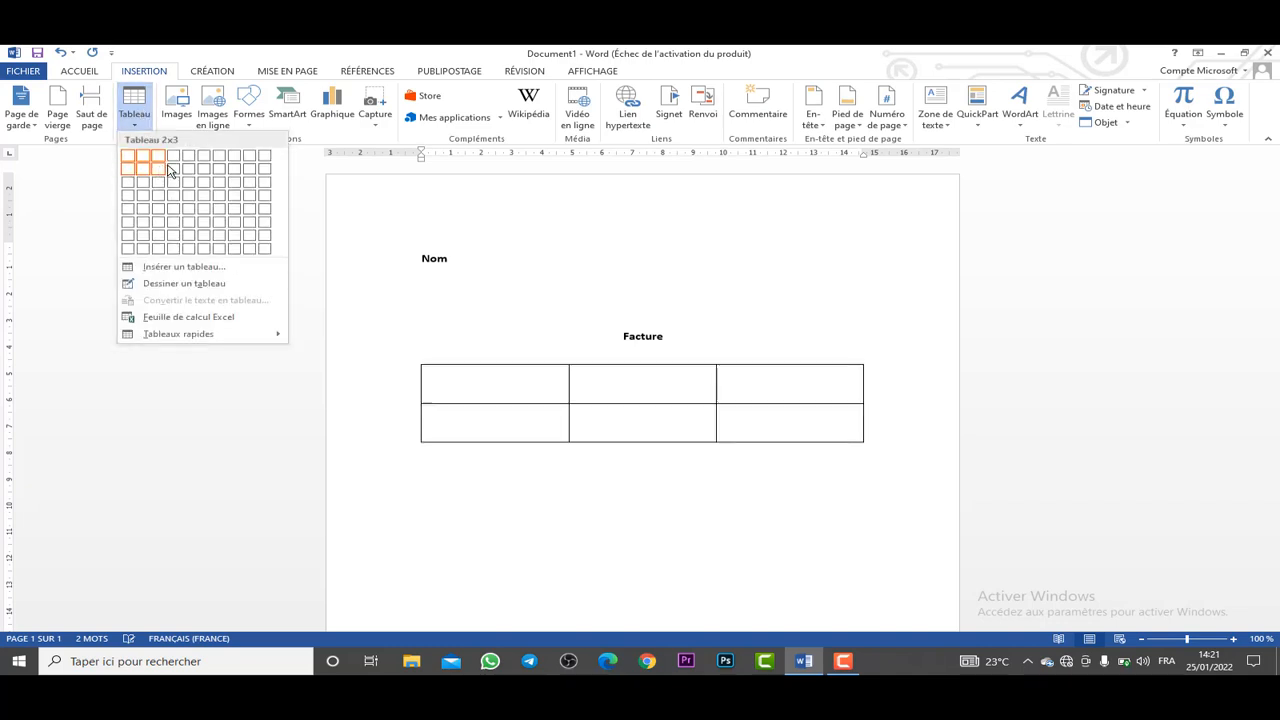
left_click(186, 222)
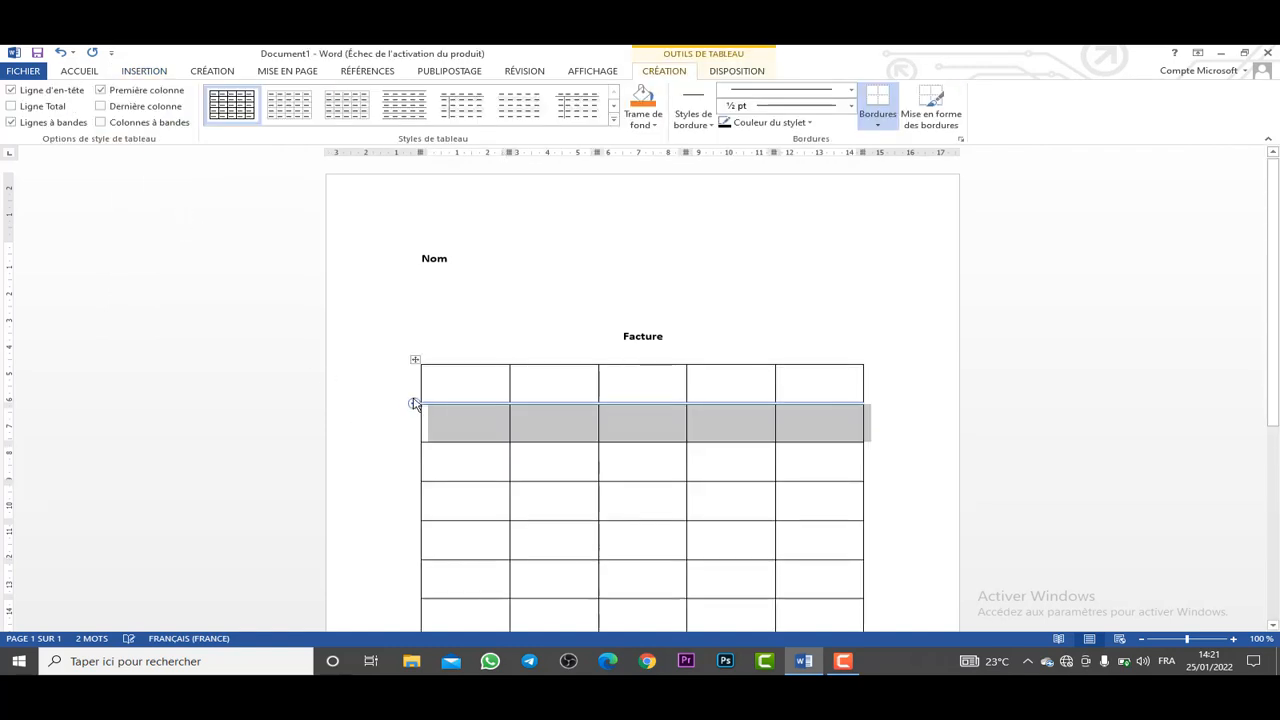
left_click(413, 403)
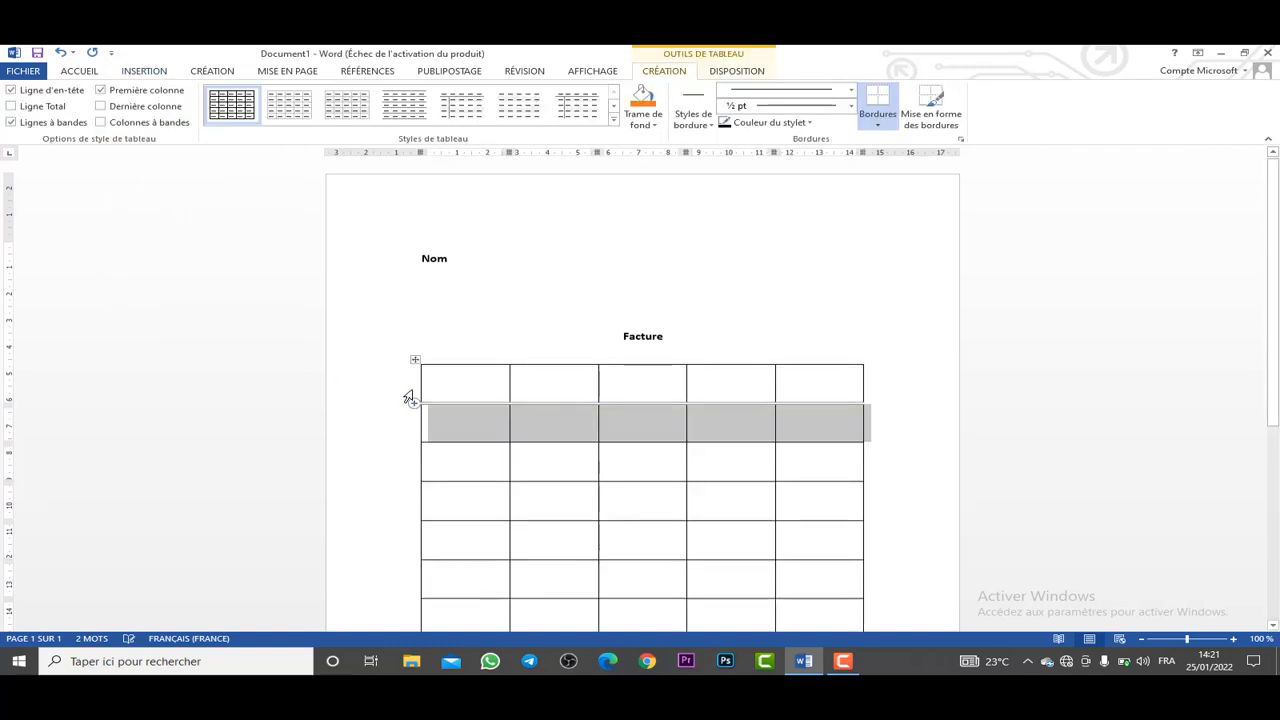
Increase the height of the table's second row to roughly double.
left_click(624, 456)
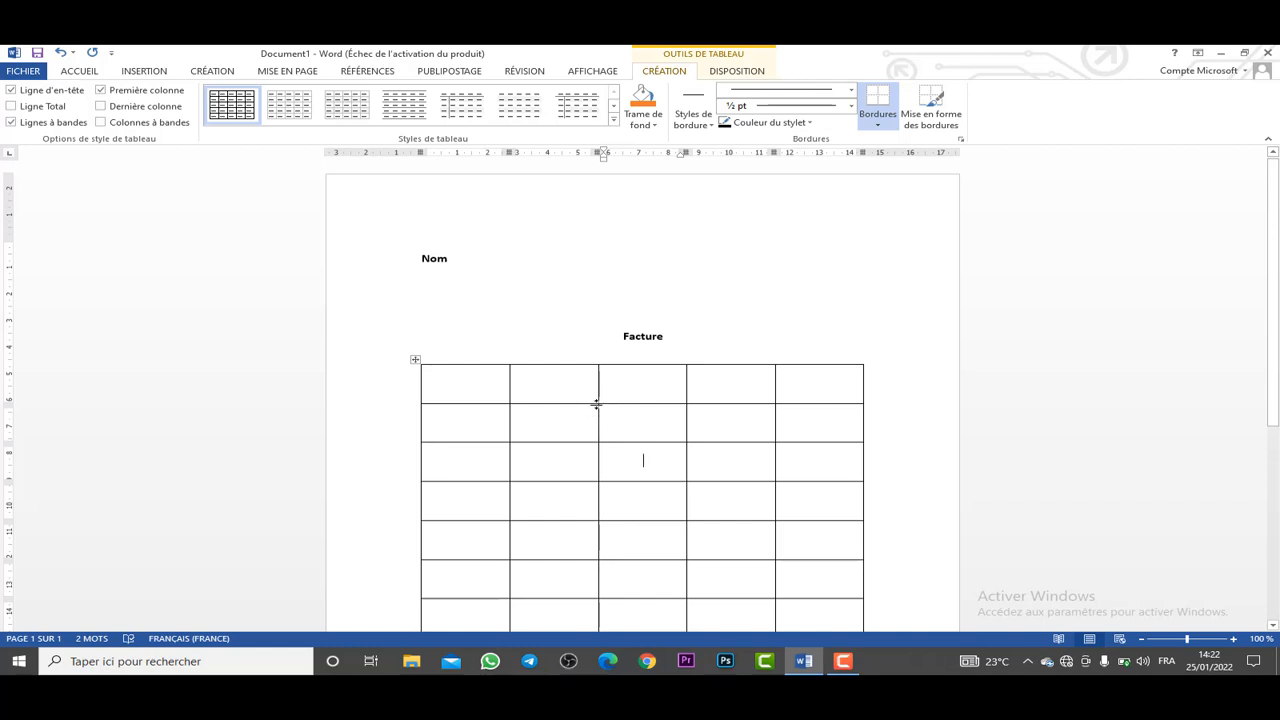
left_click_drag(596, 403, 597, 380)
left_click_drag(600, 442, 595, 488)
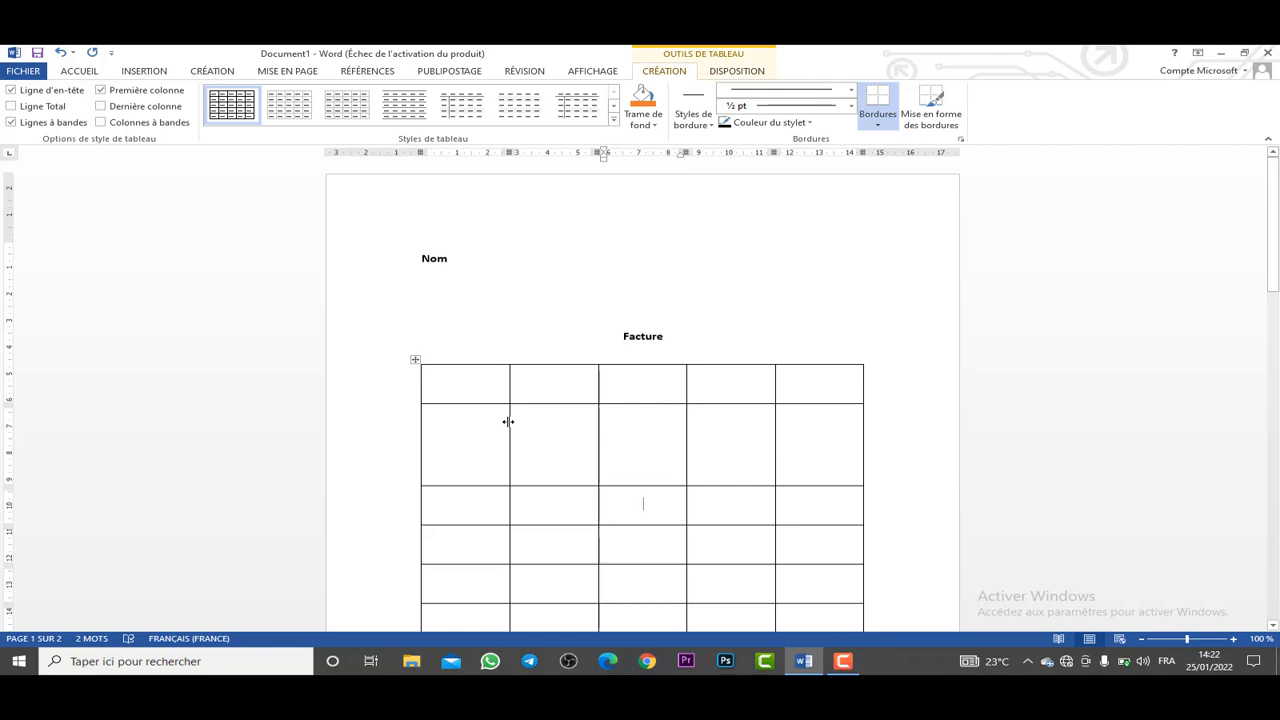
Extend the table's right edge to about 17 cm on the ruler and widen the first, second, fourth and fifth columns.
left_click_drag(508, 422, 554, 421)
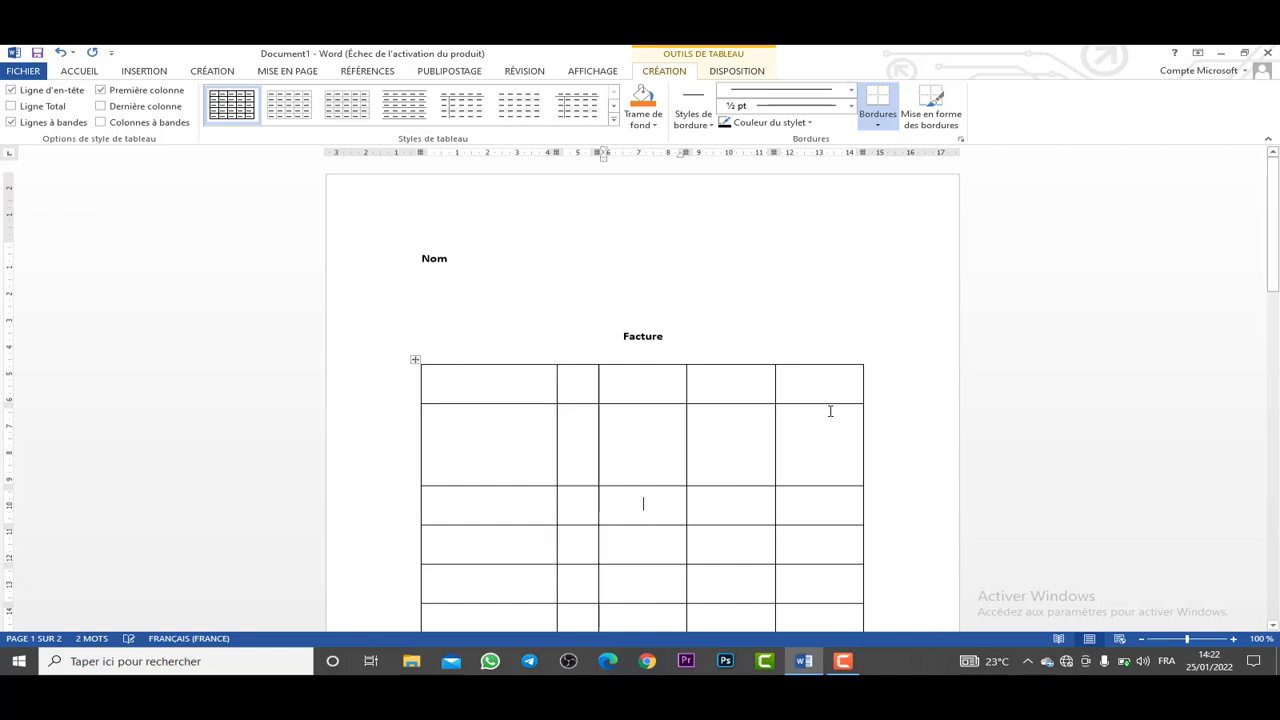
left_click_drag(863, 411, 935, 398)
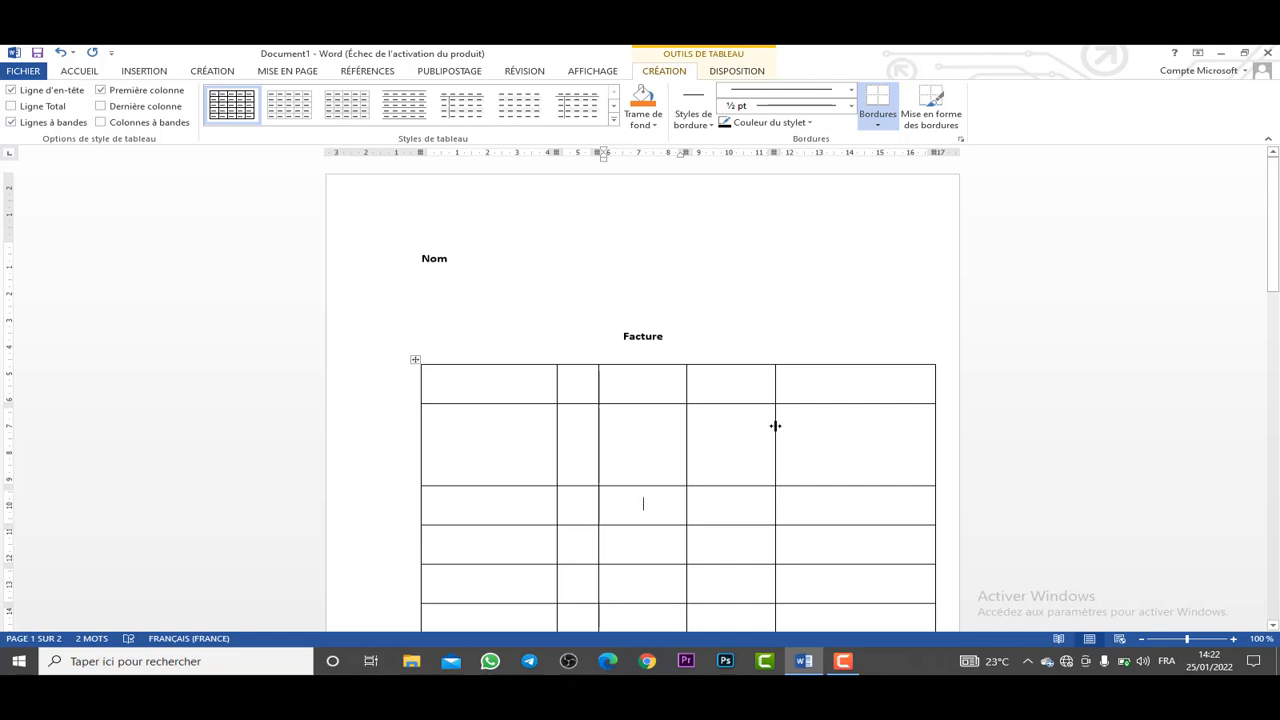
left_click_drag(775, 423, 829, 421)
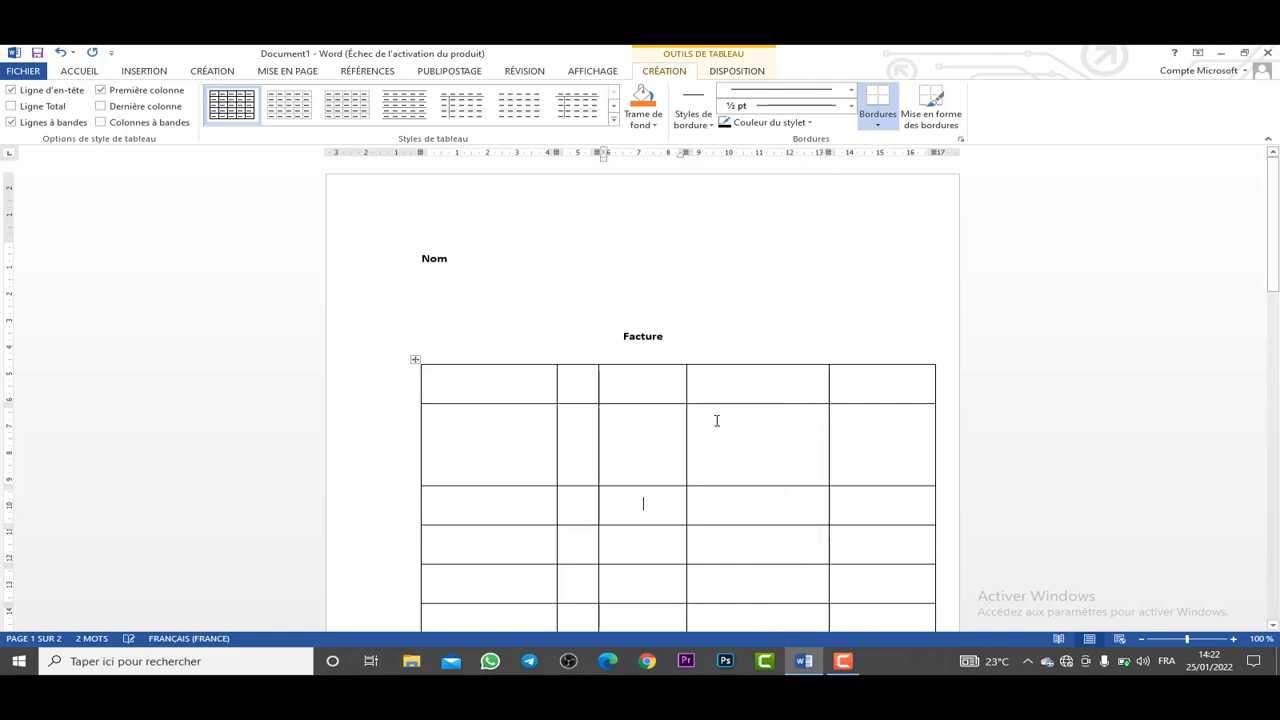
left_click_drag(684, 419, 723, 417)
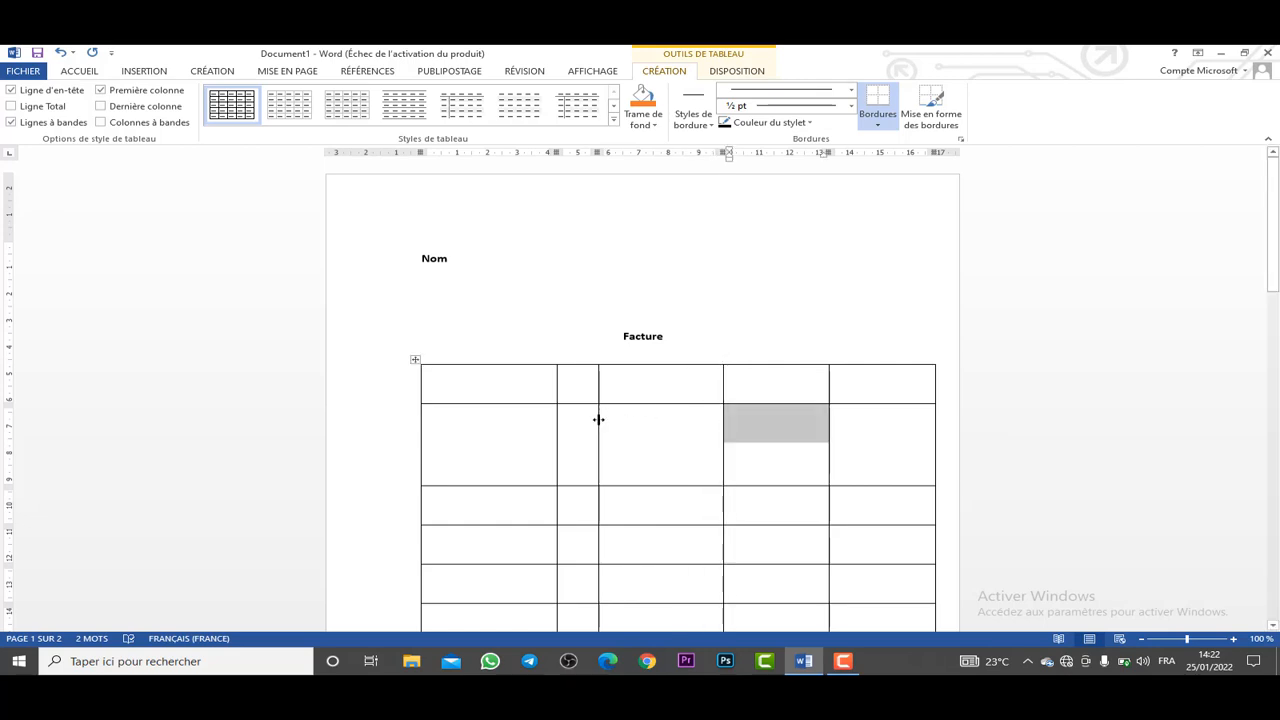
left_click_drag(598, 420, 663, 410)
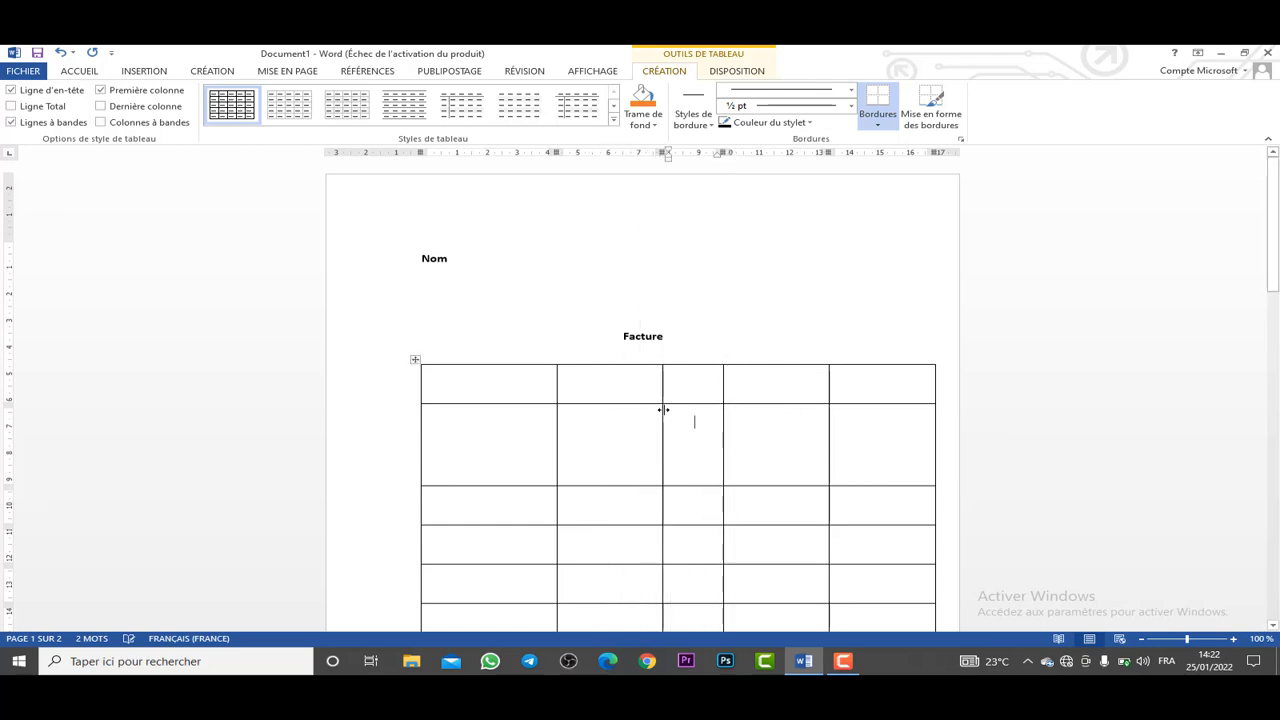